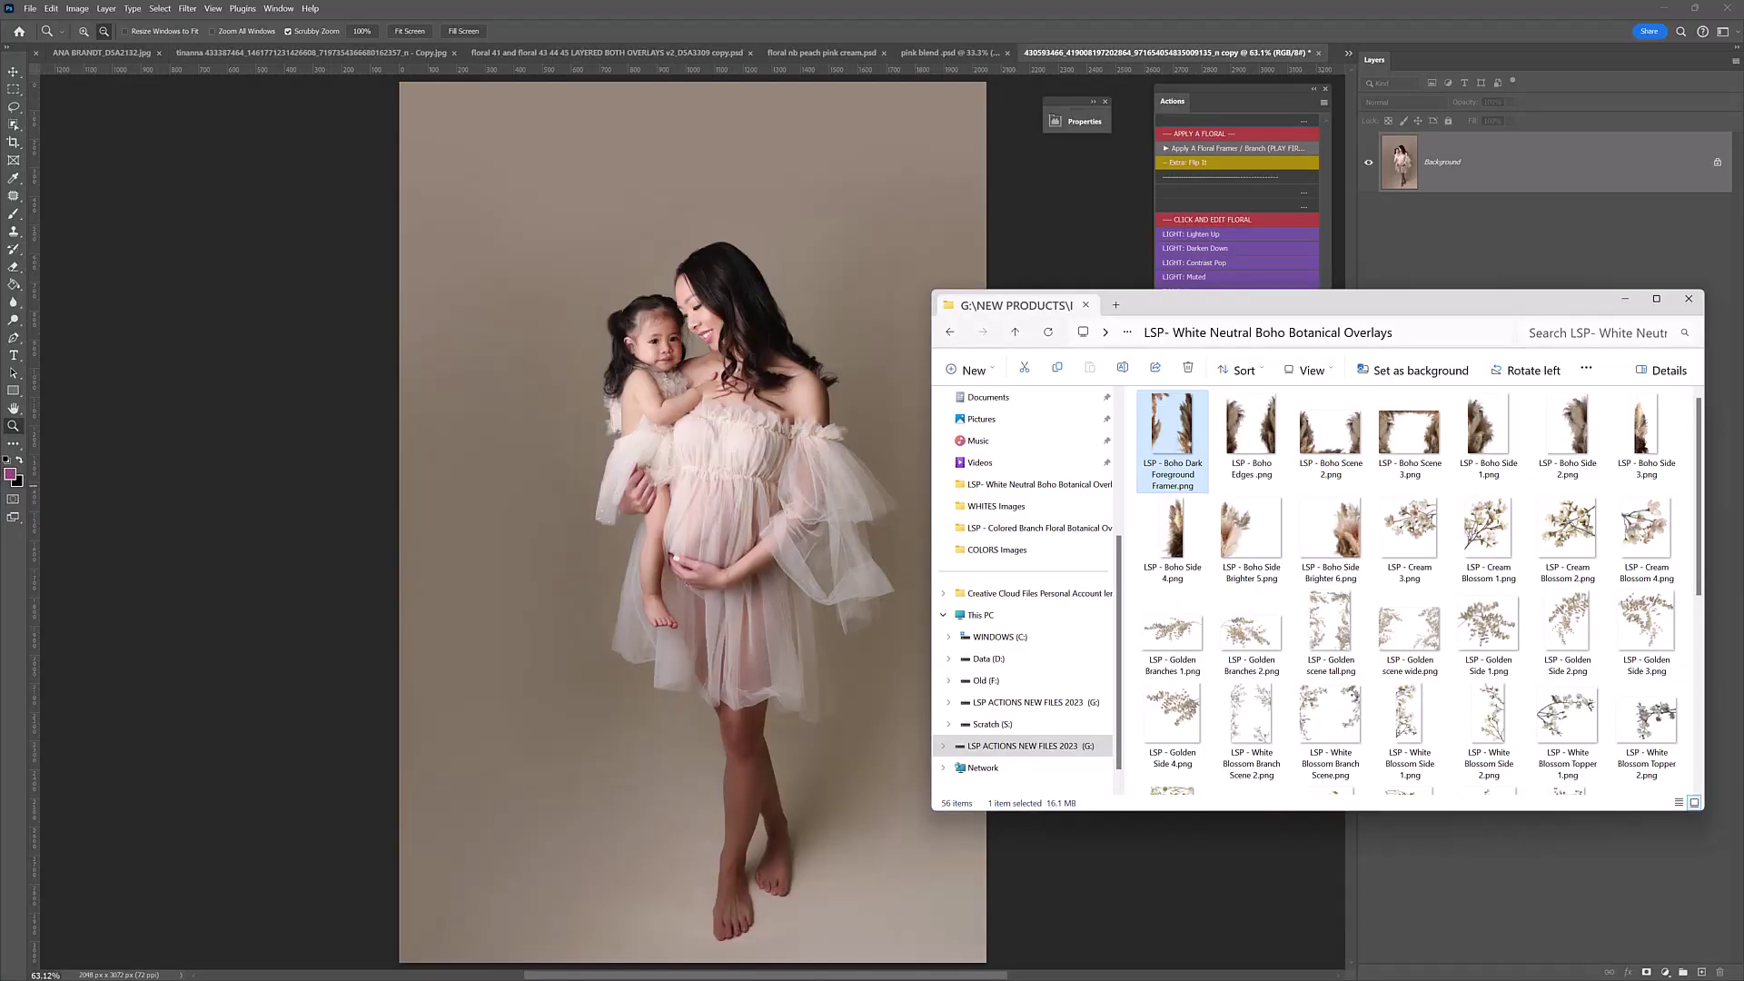
Step: Open the LSP - Colored Branch Floral Botanical Overlays folder in File Explorer and narrow its window so the photo is uncovered
drag(1358, 308, 1266, 285)
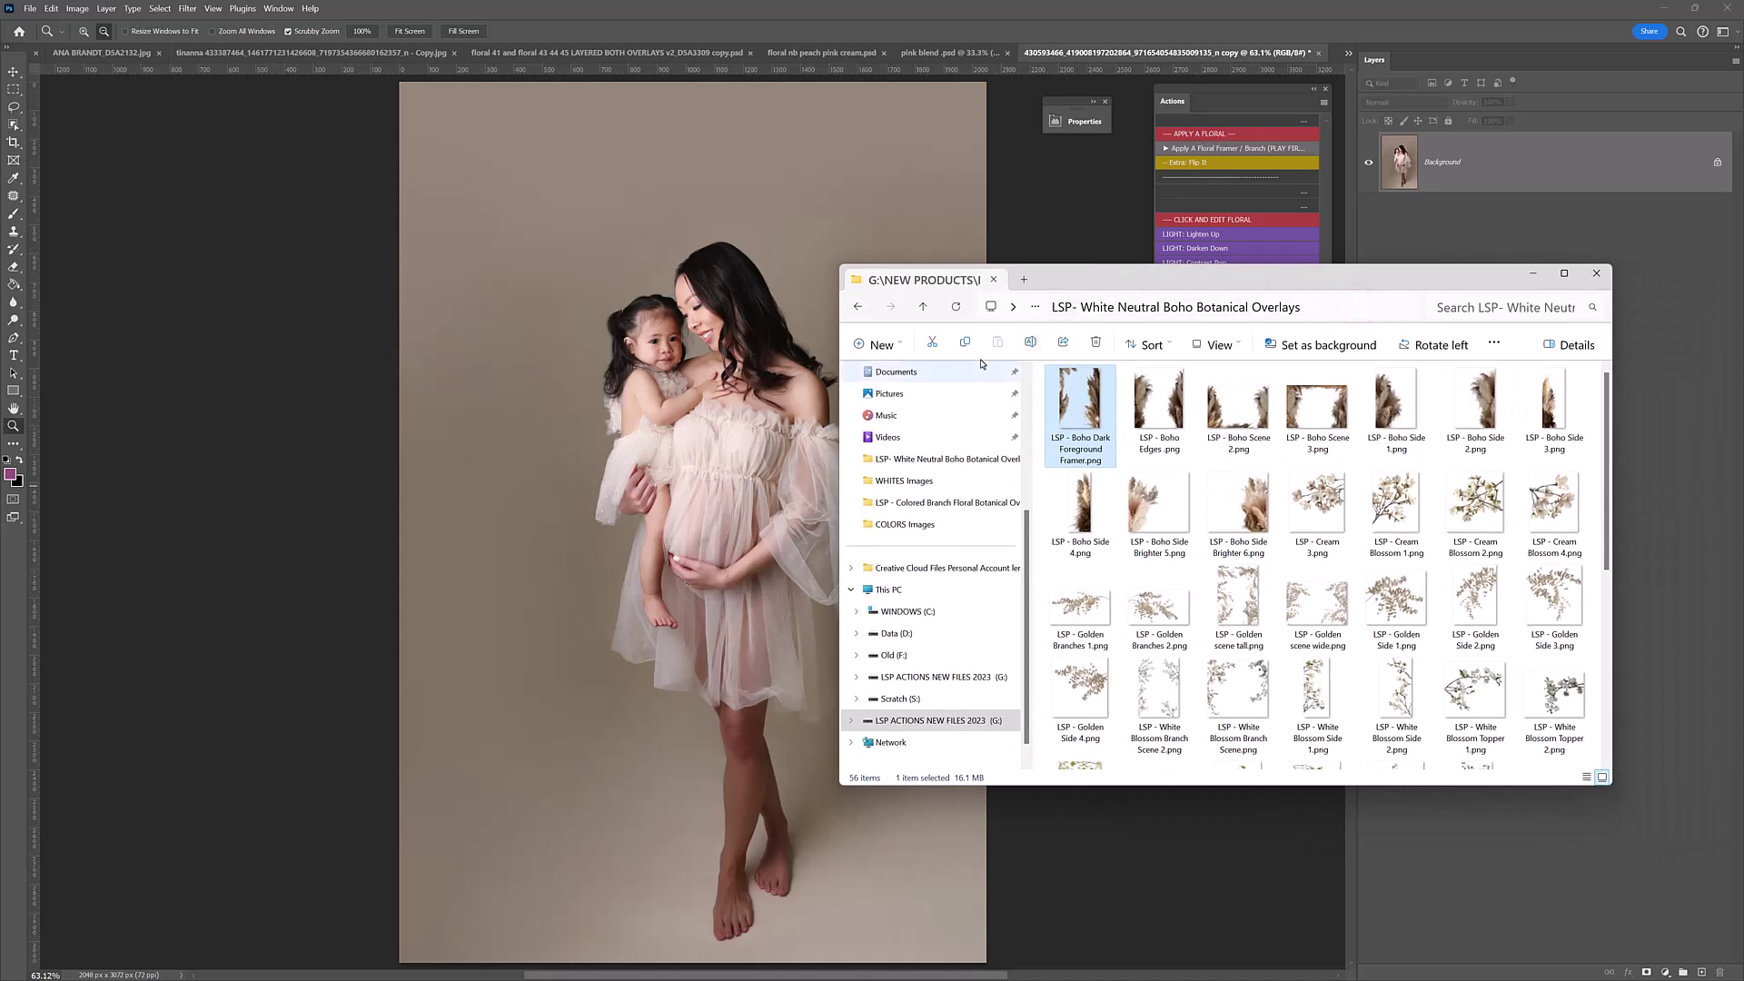
click(973, 505)
drag(1386, 283, 1411, 273)
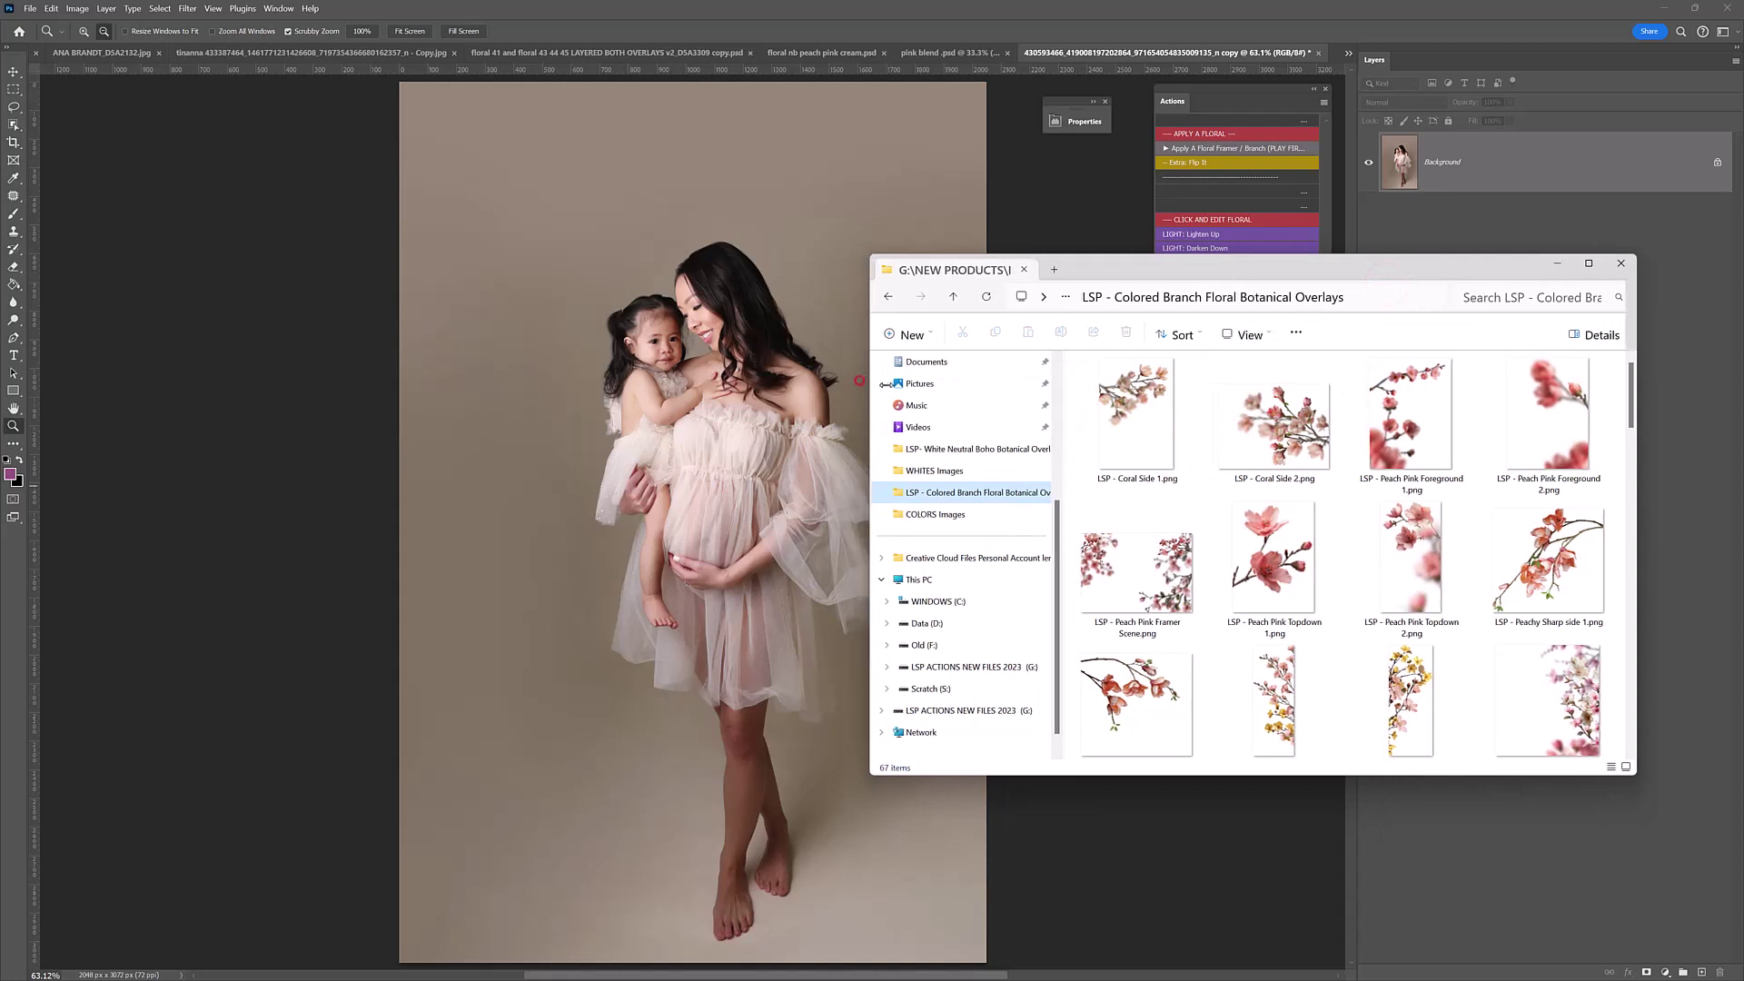
drag(866, 386, 952, 391)
drag(1147, 432, 1058, 434)
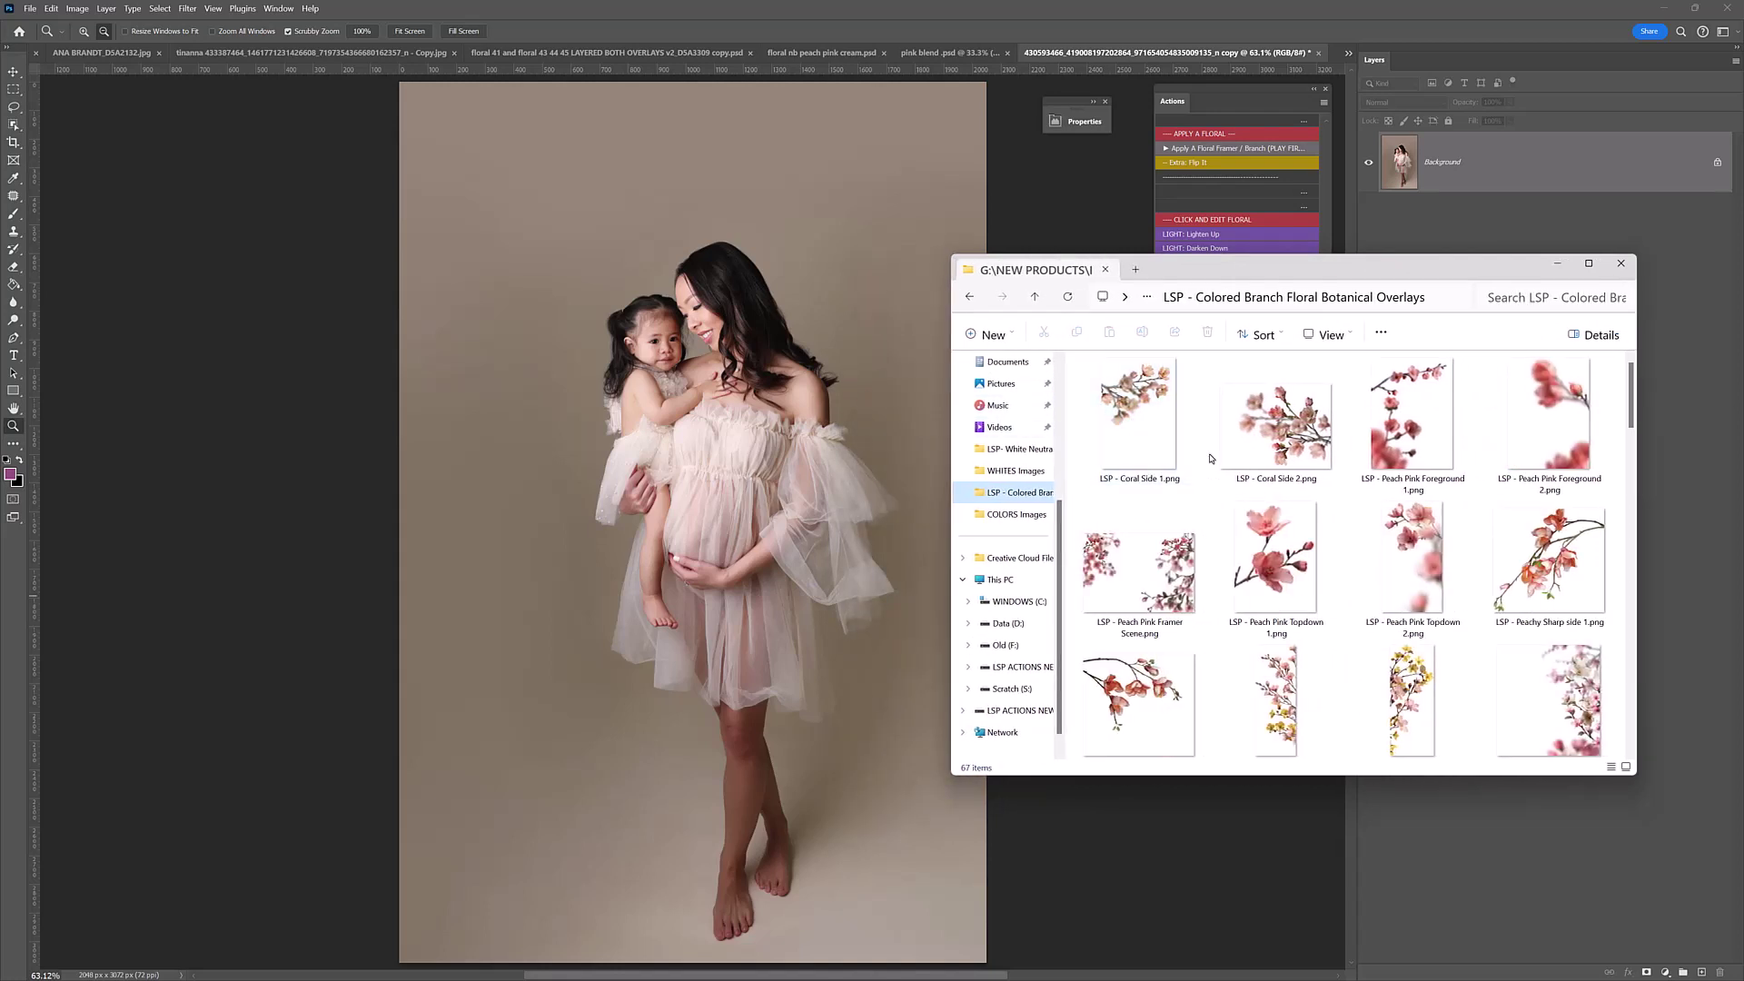
Step: Place LSP - Pink Magnolia Scene 2.png from the overlays folder across the photo's full width, aligned with its upper edge
drag(1627, 397, 1631, 478)
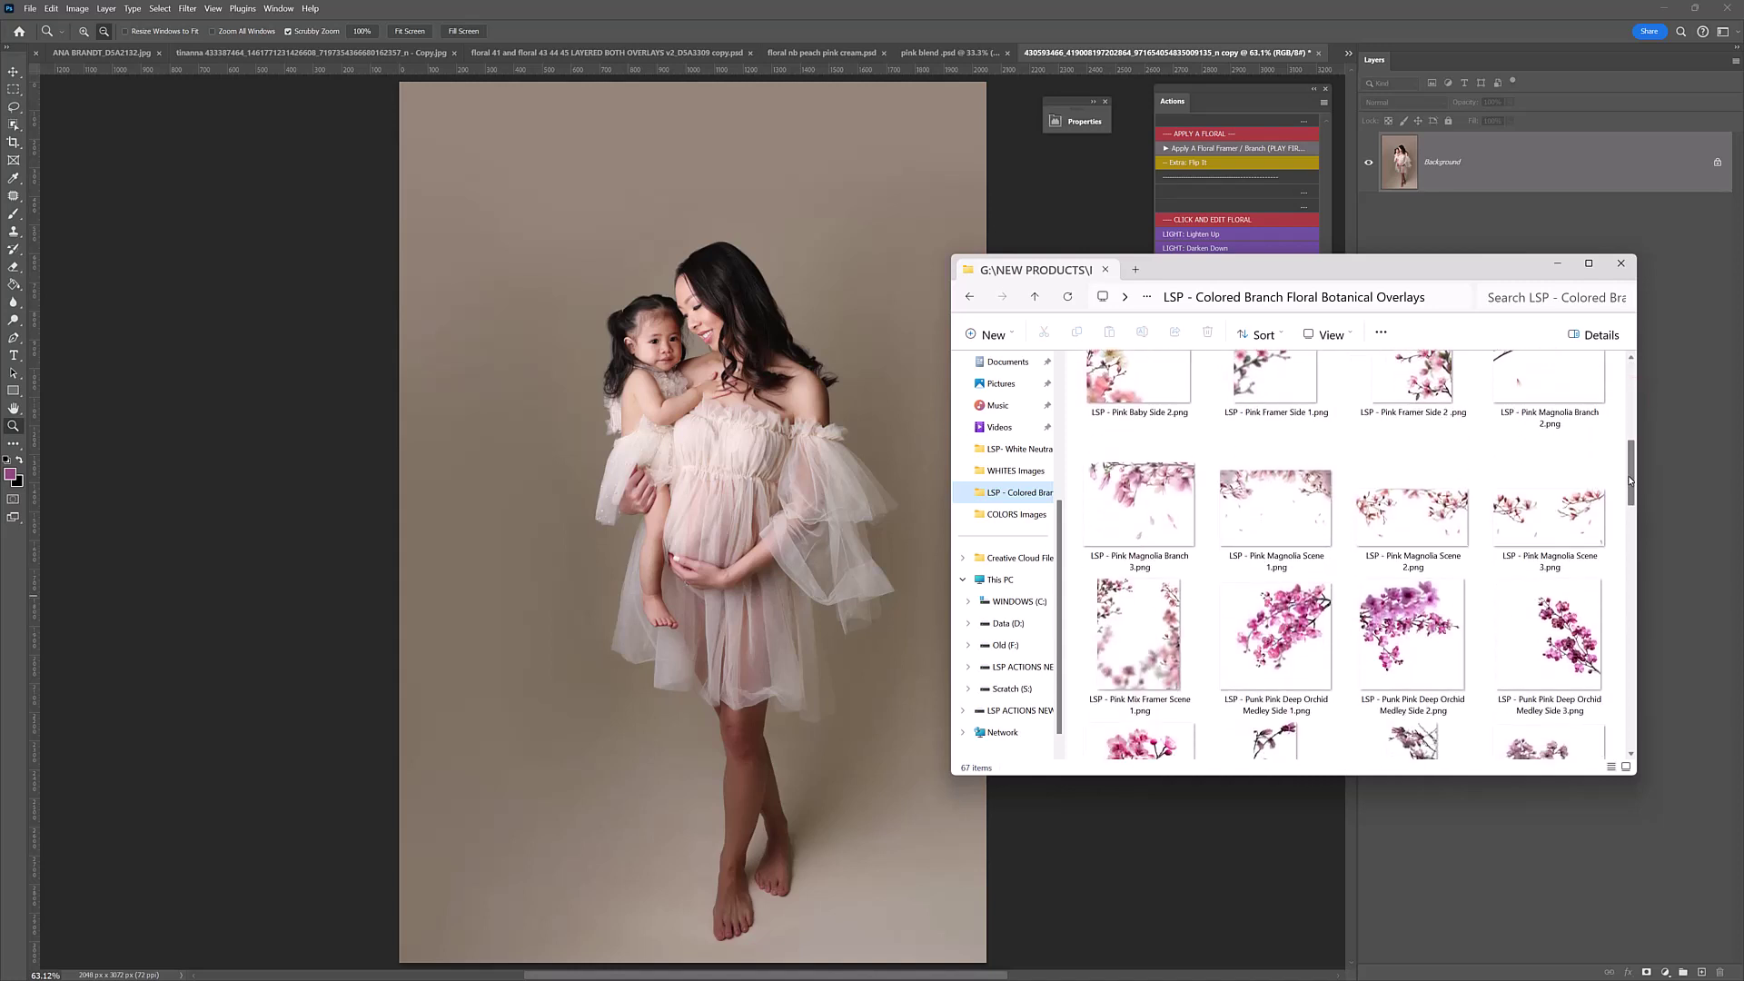
drag(1422, 527, 799, 304)
drag(777, 482, 713, 160)
drag(858, 318, 979, 382)
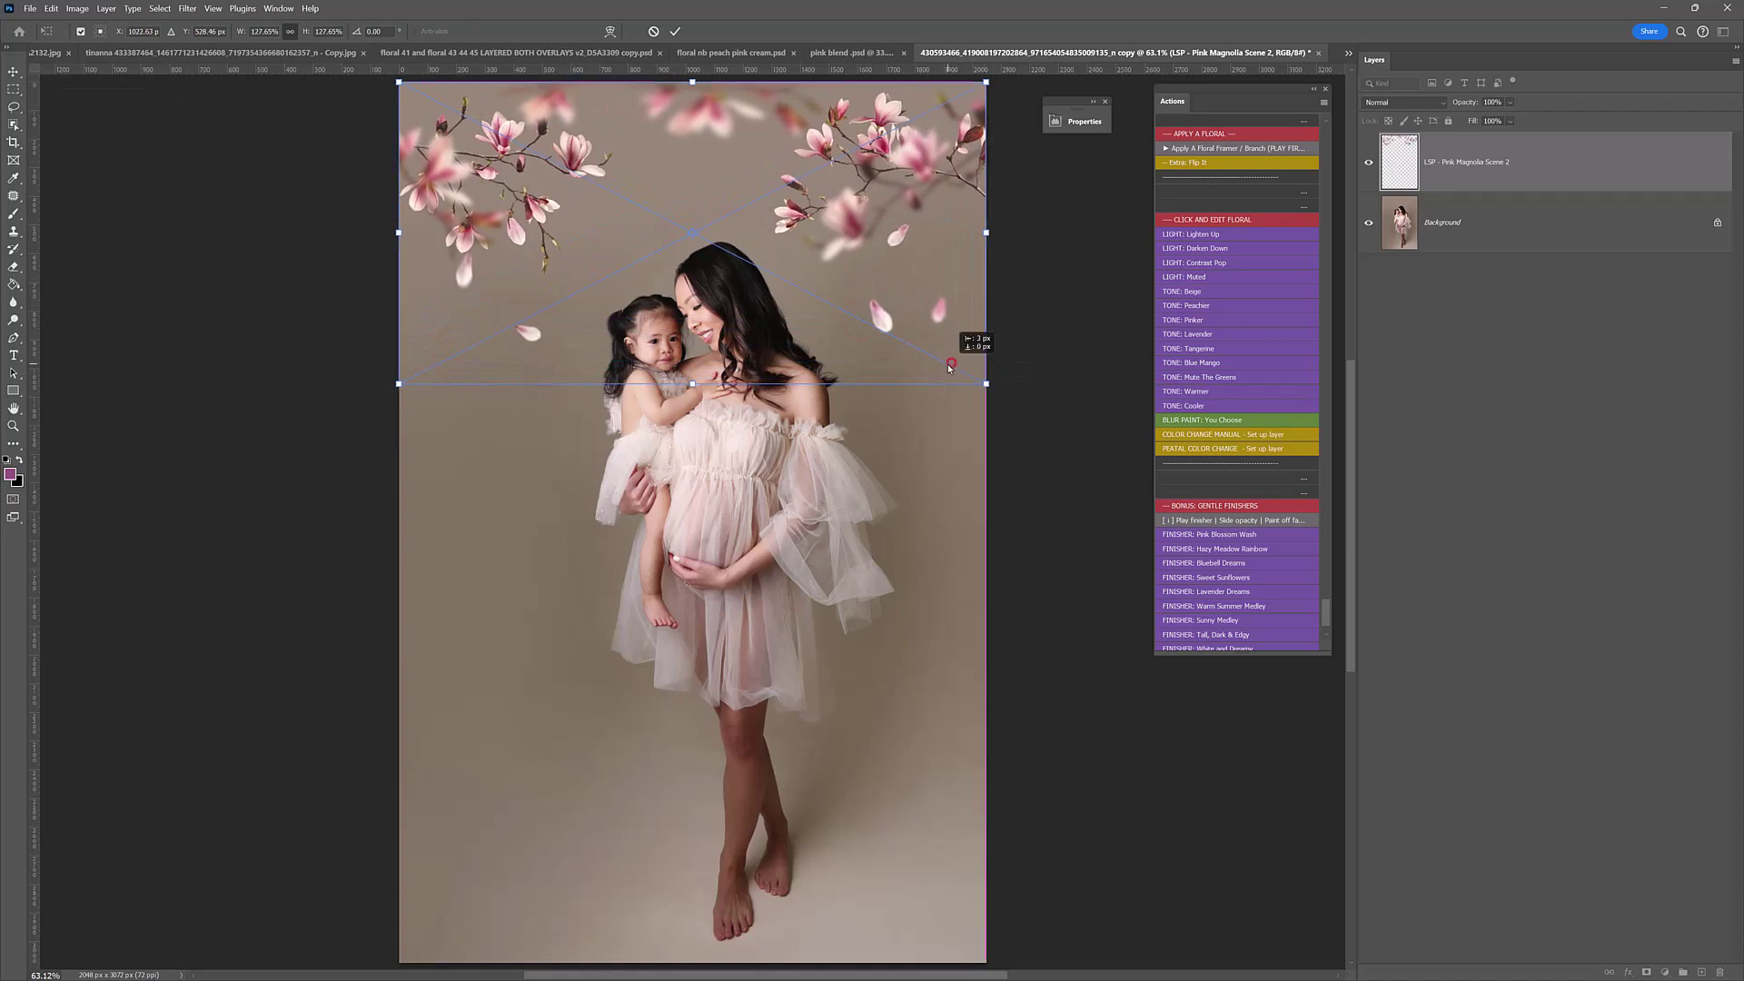
key(Return)
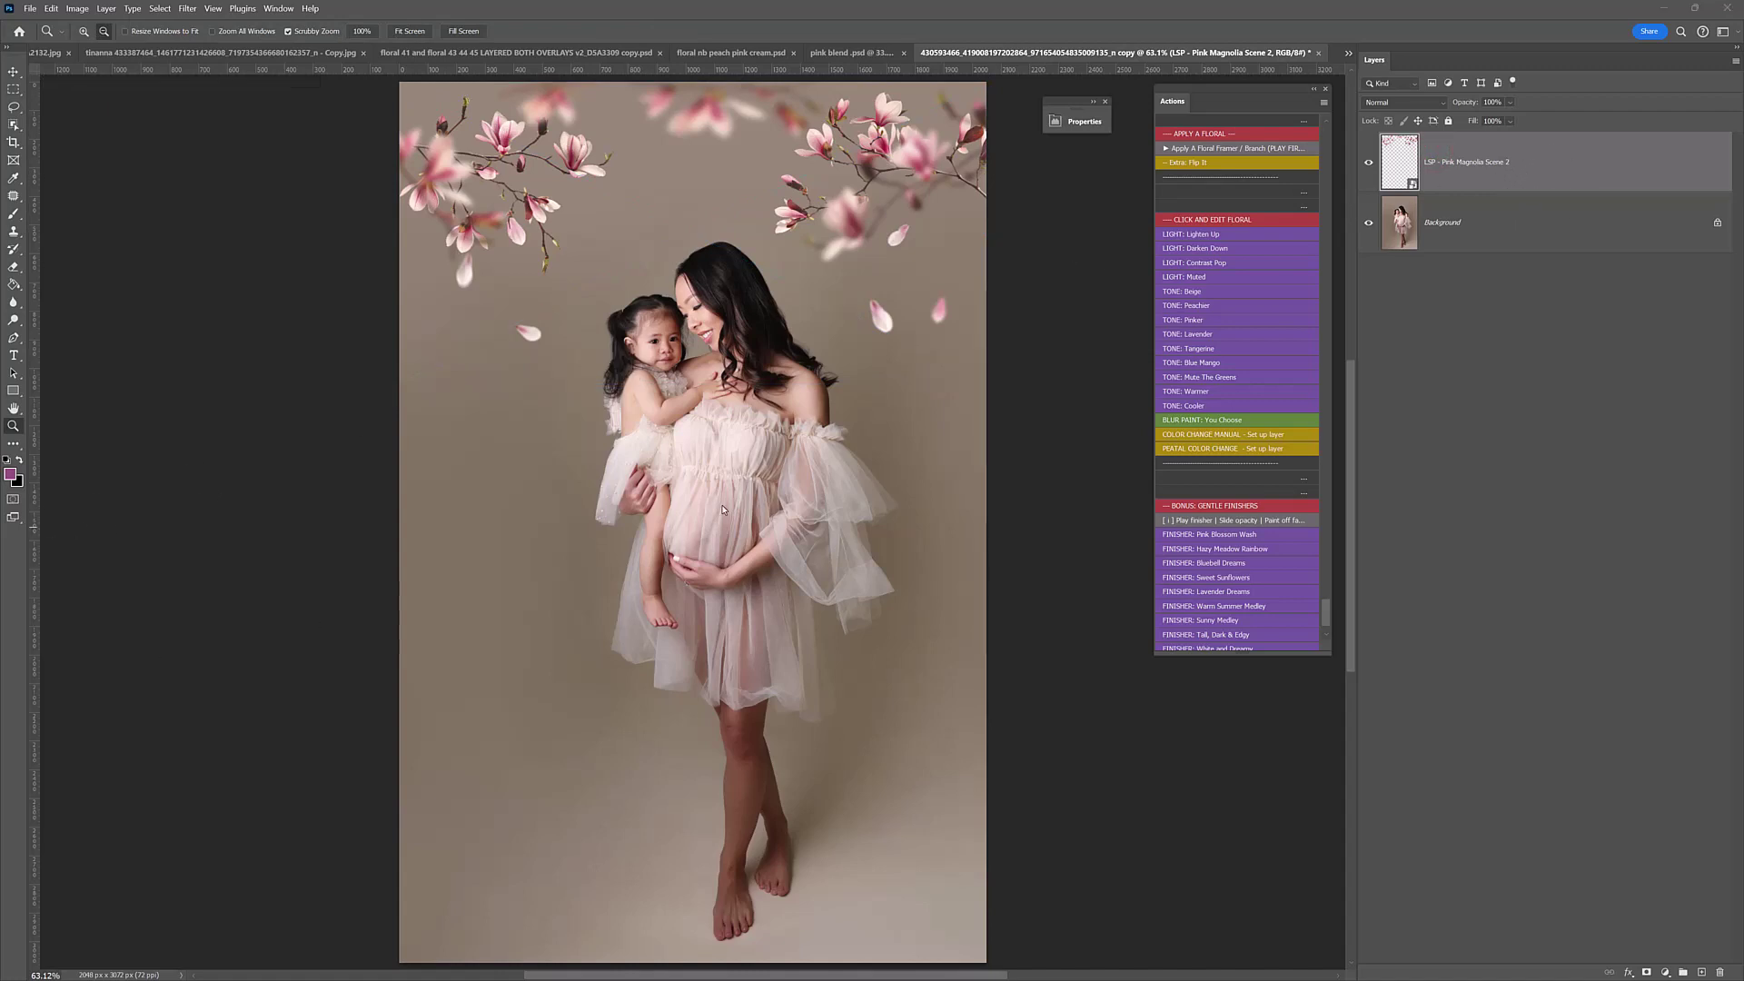
Step: Place LSP - Pink Magnolia Branch 2.png from the overlays folder, scaled down over the photo's upper-left corner
key(alt+Tab)
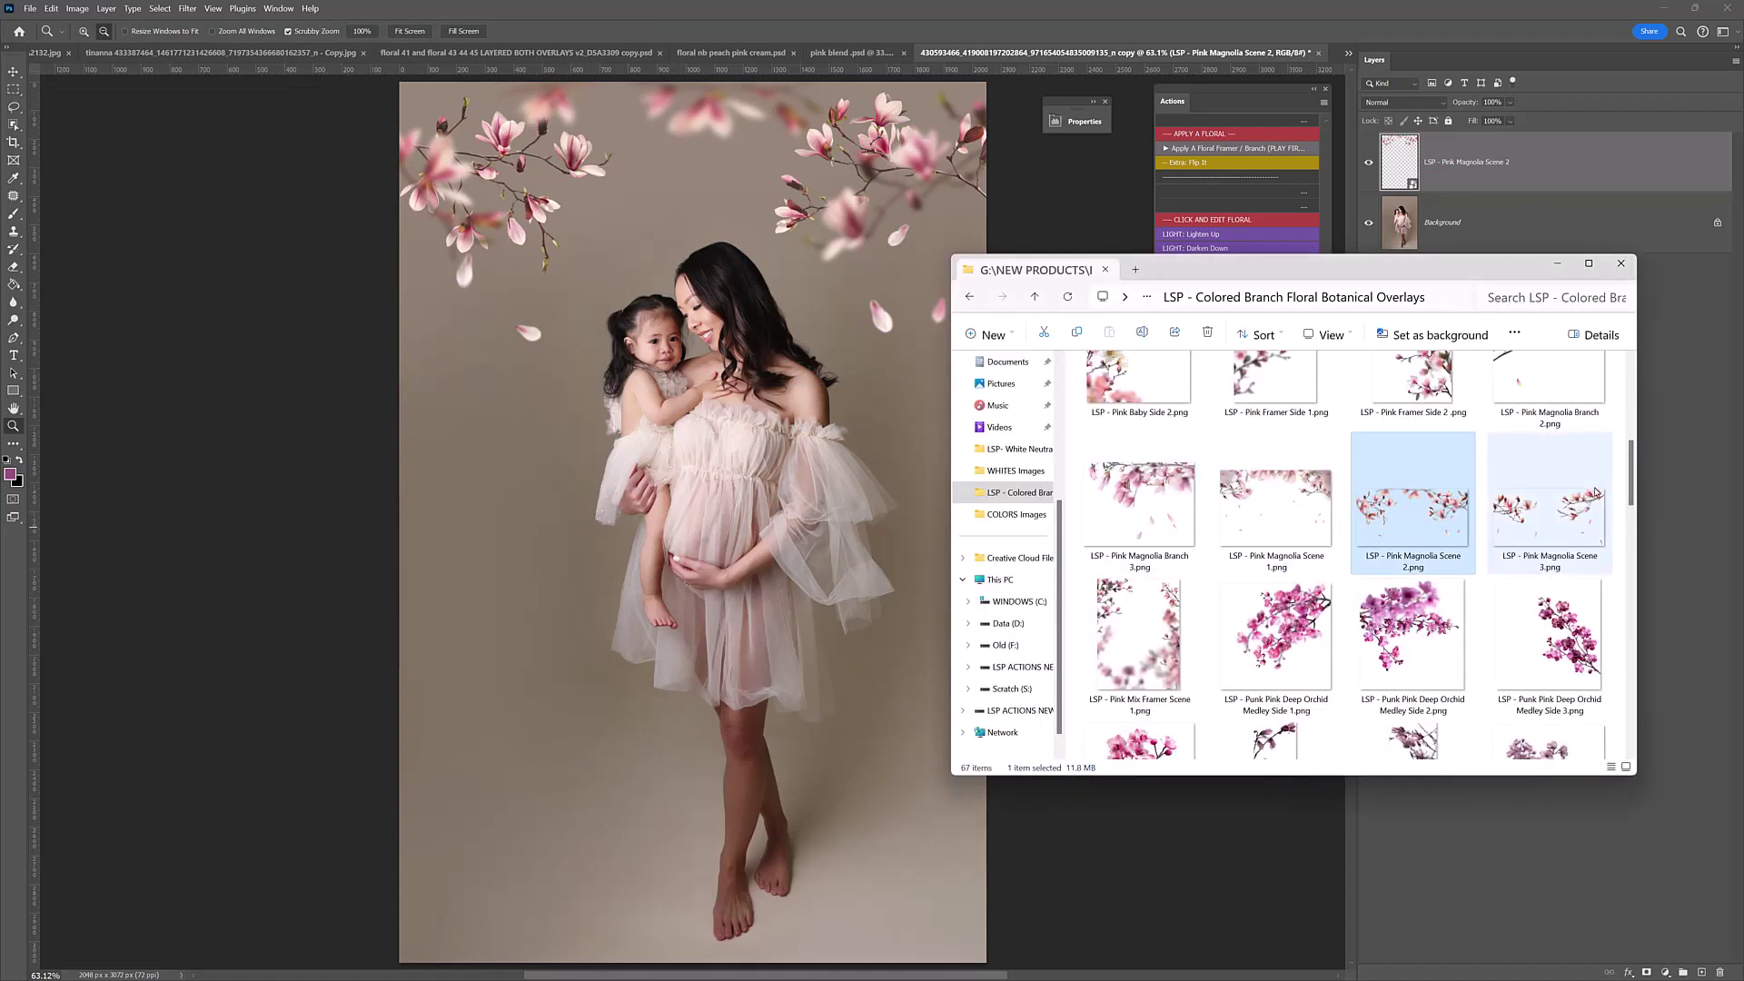
mouse_move(1631, 497)
mouse_down()
mouse_move(1631, 480)
mouse_move(1630, 550)
mouse_move(1622, 465)
mouse_up()
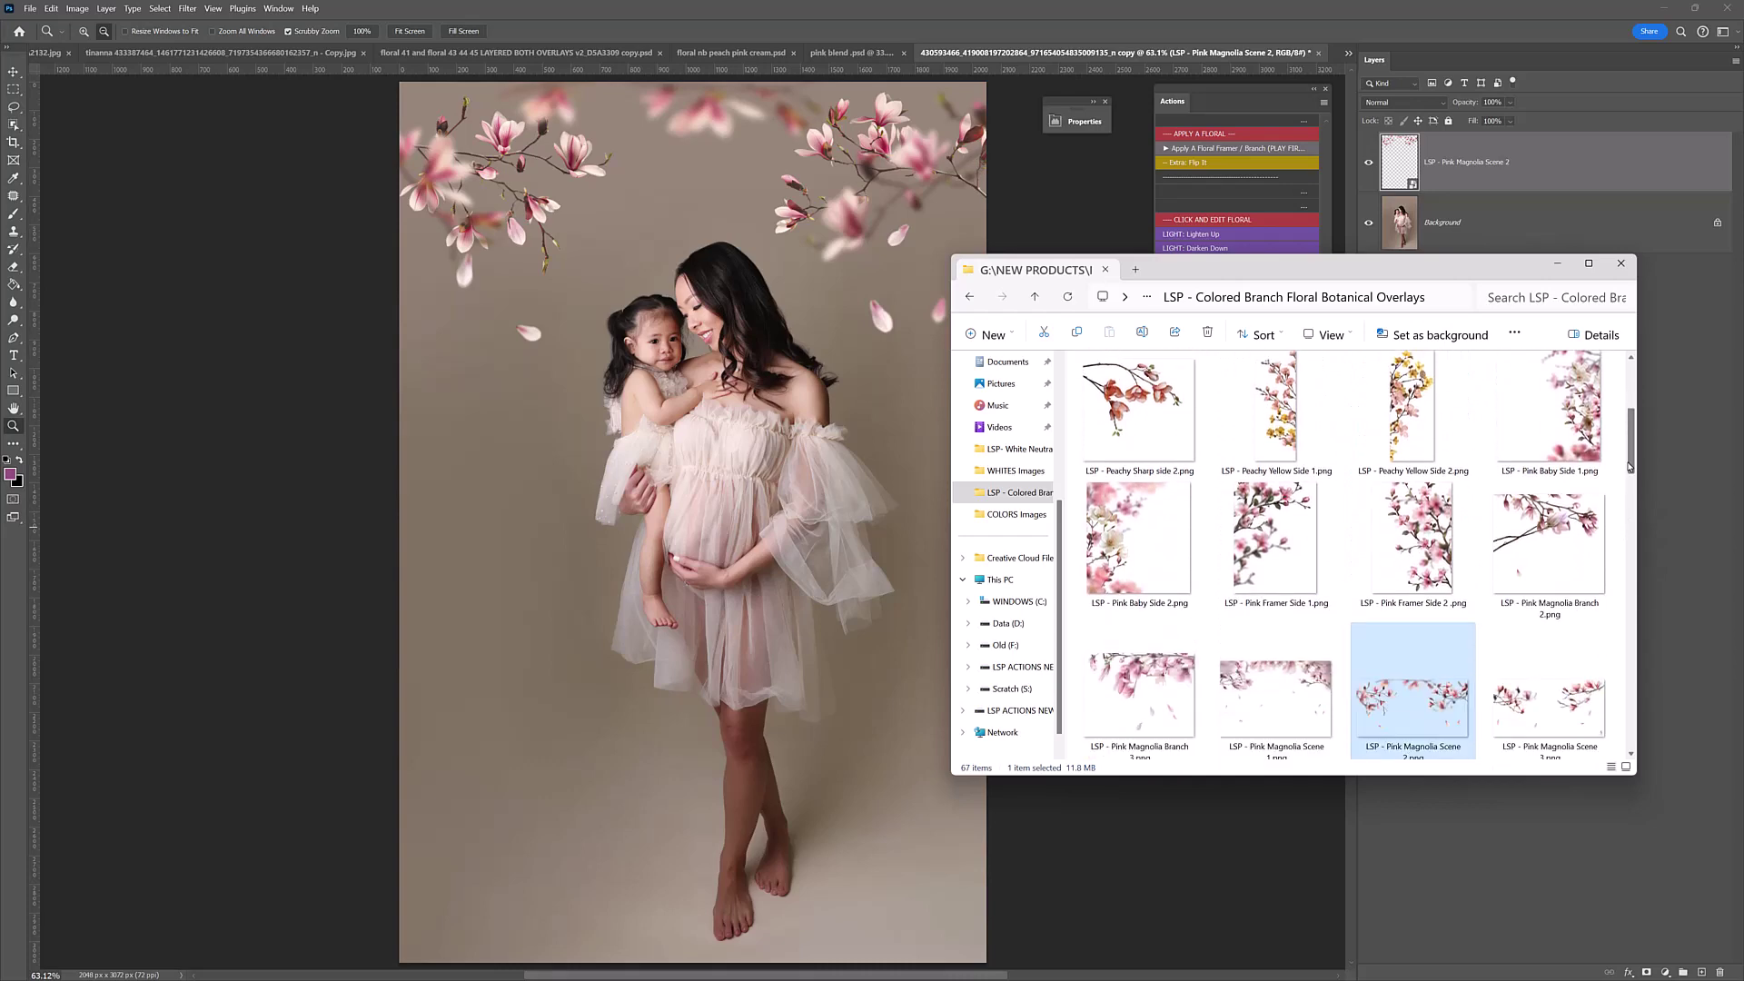
click(1540, 535)
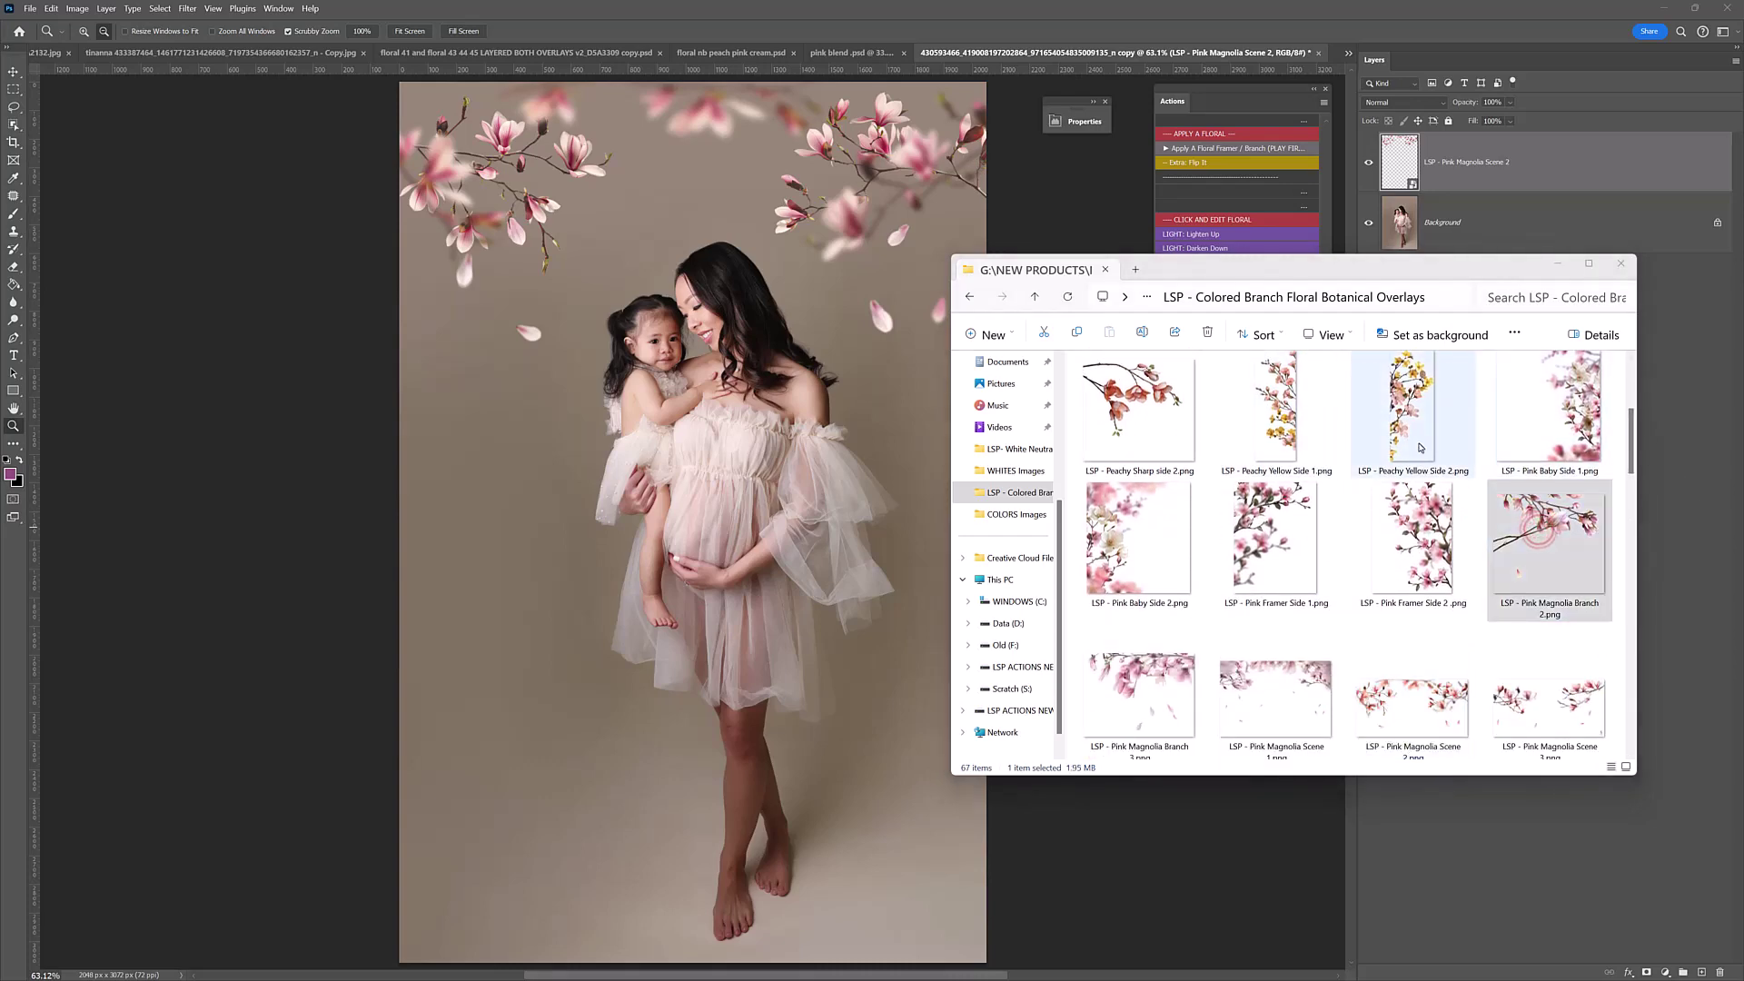
drag(1557, 533, 976, 274)
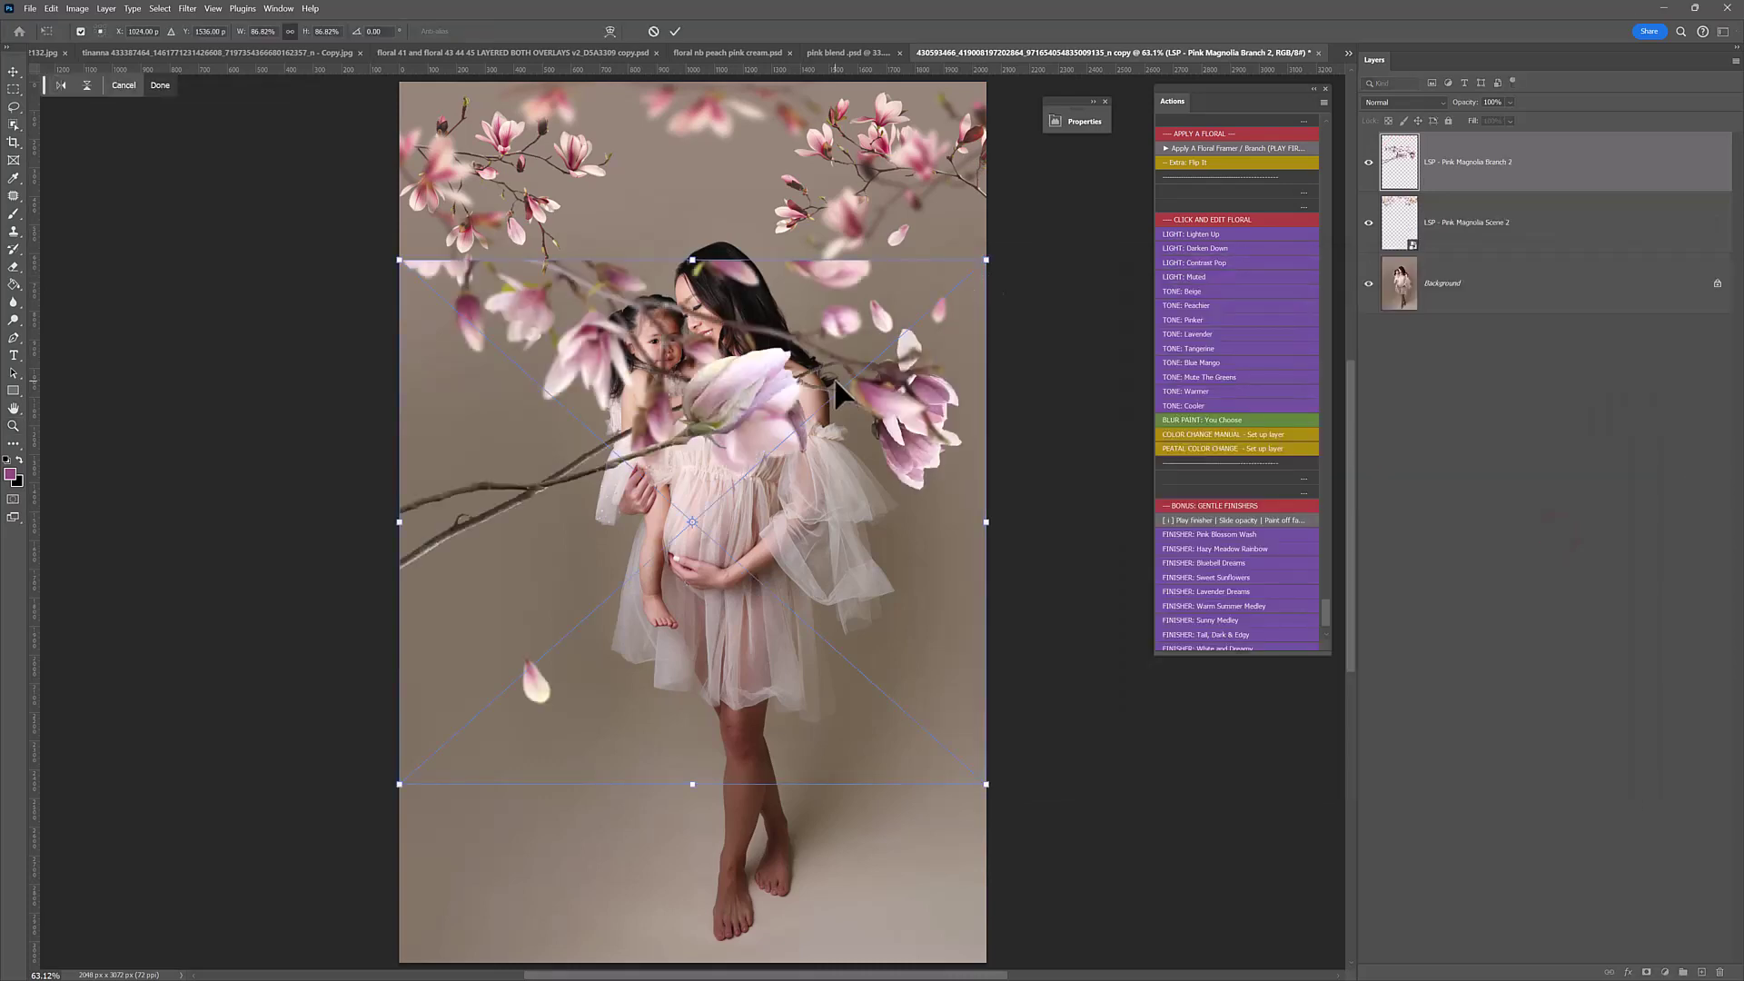
drag(834, 378, 854, 184)
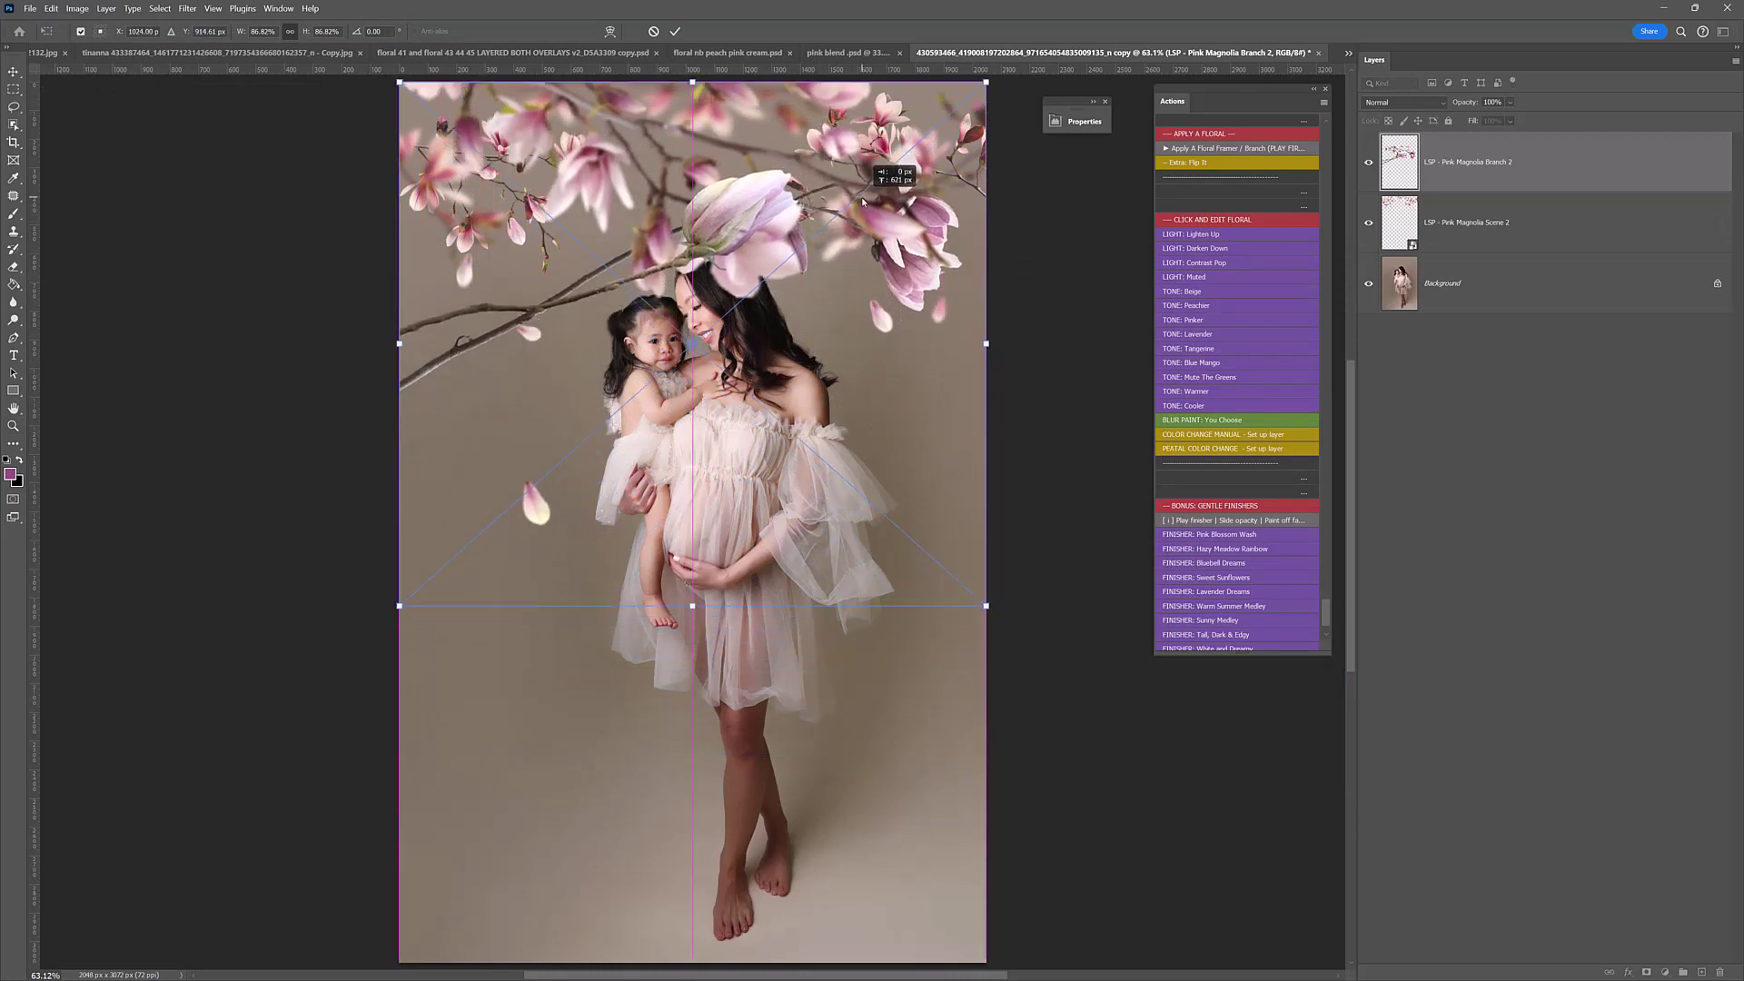
drag(981, 595, 724, 371)
drag(619, 301, 606, 346)
key(Return)
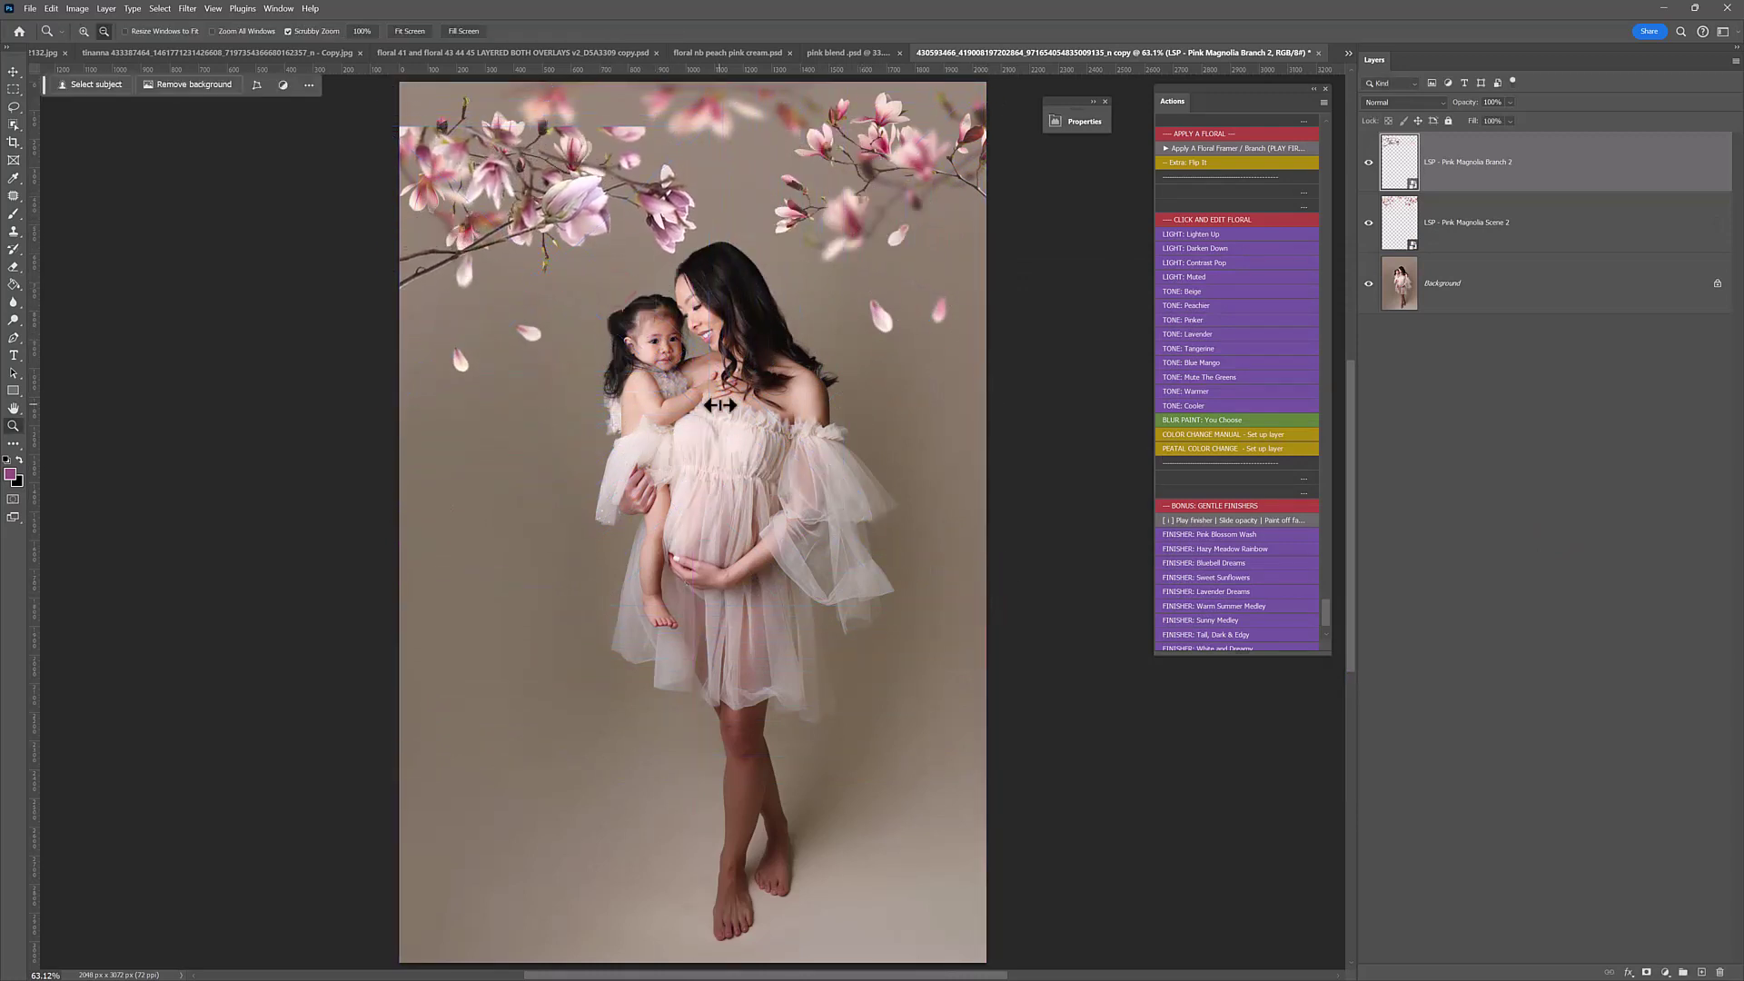
Step: Move and adjust the Pink Magnolia Branch 2 overlay so its blossoms hang from the photo's upper edge above the mother's head
key(z)
key(v)
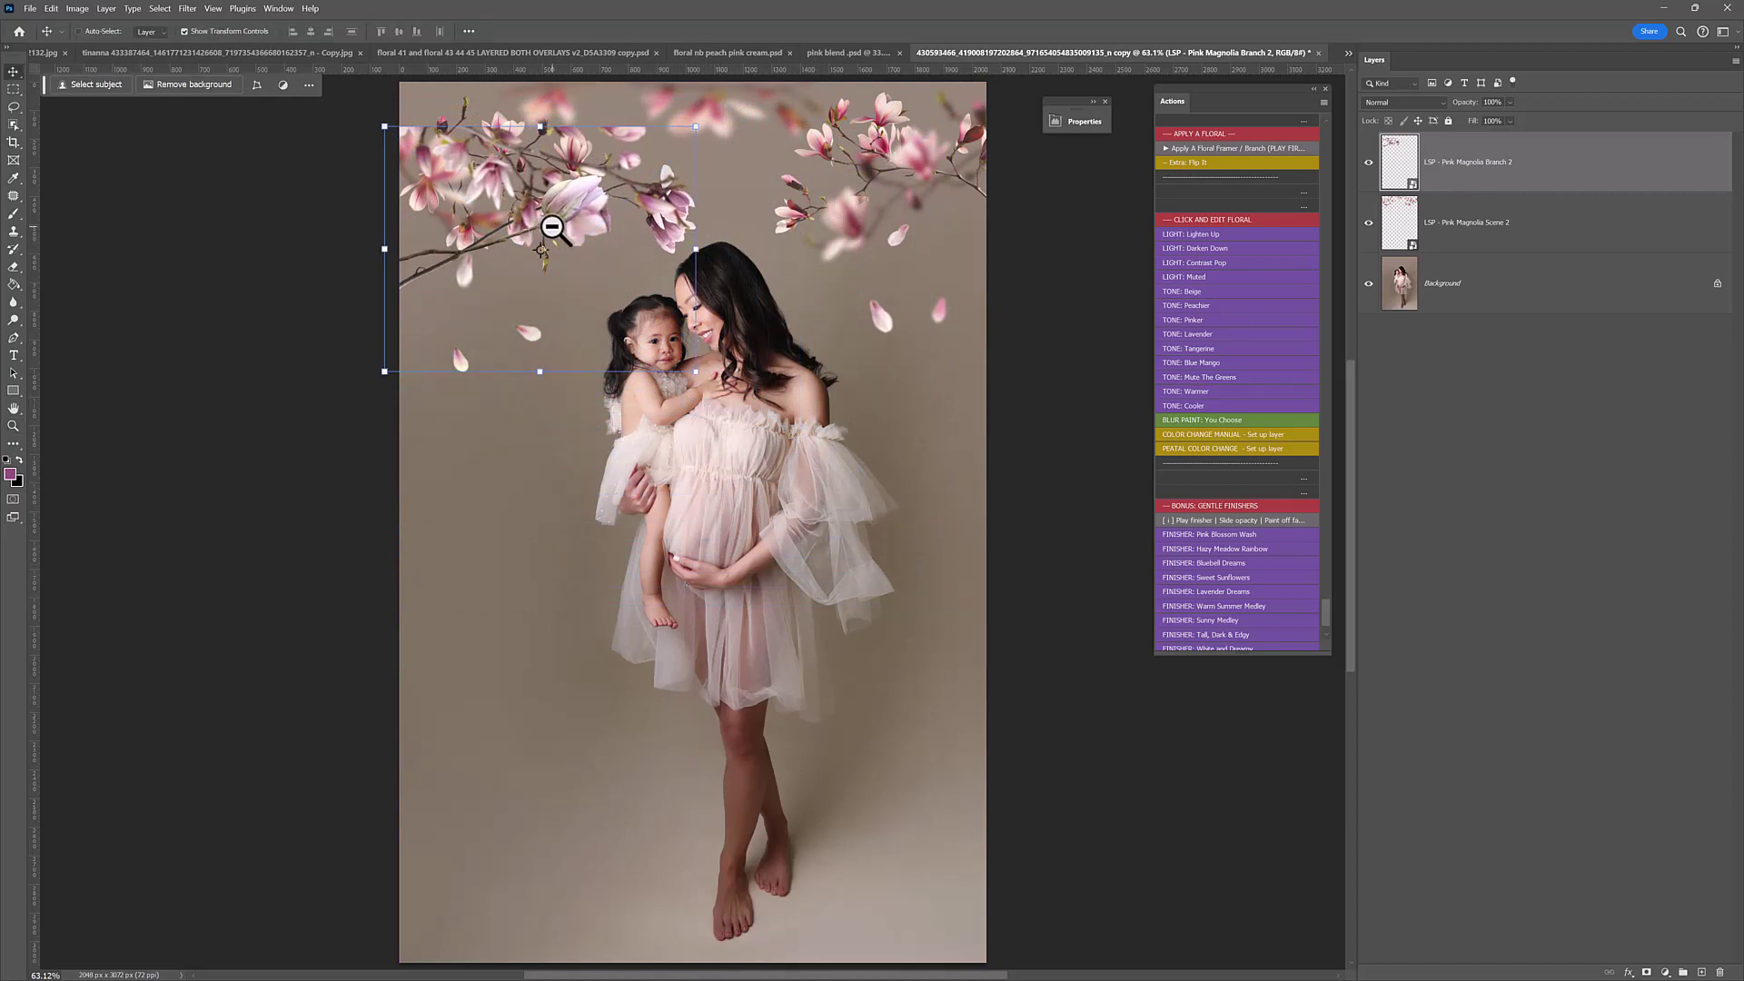
drag(533, 234, 597, 180)
drag(773, 324, 839, 388)
drag(714, 361, 713, 301)
drag(851, 333, 772, 418)
drag(740, 324, 695, 289)
key(Return)
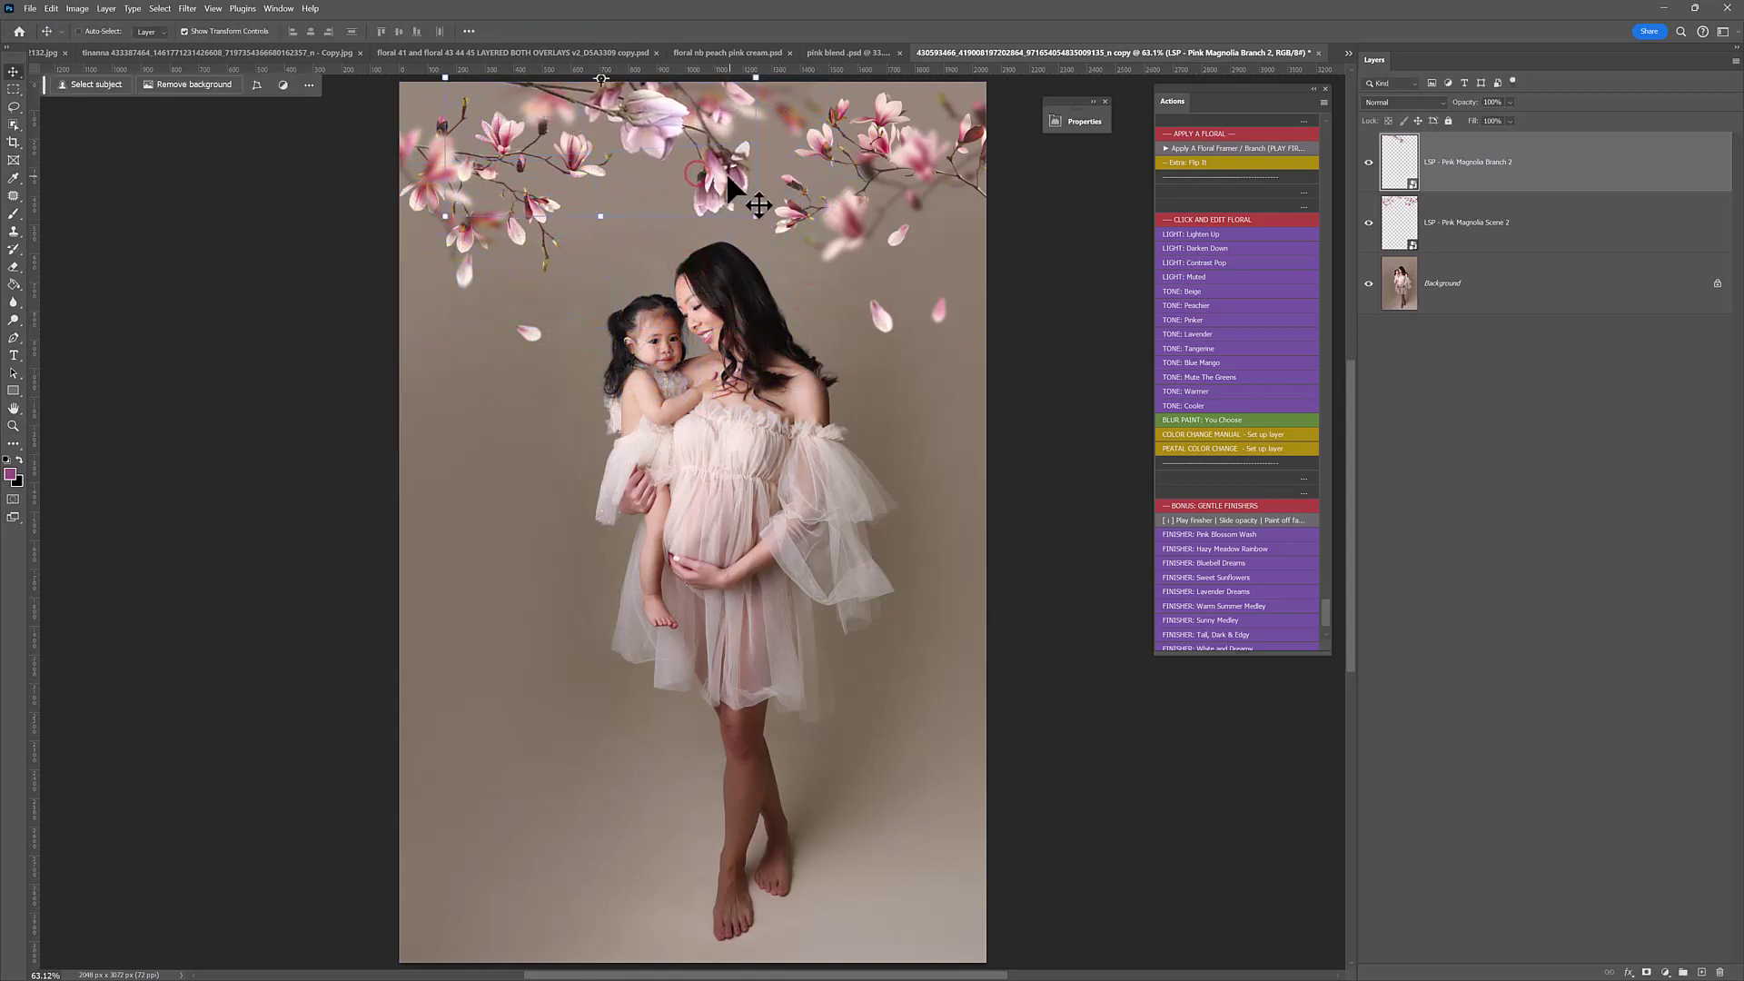
Step: Run the Tone: Peacher action on Pink Magnolia Branch 2, then blur that layer with a 15.3-pixel Gaussian Blur
click(1187, 306)
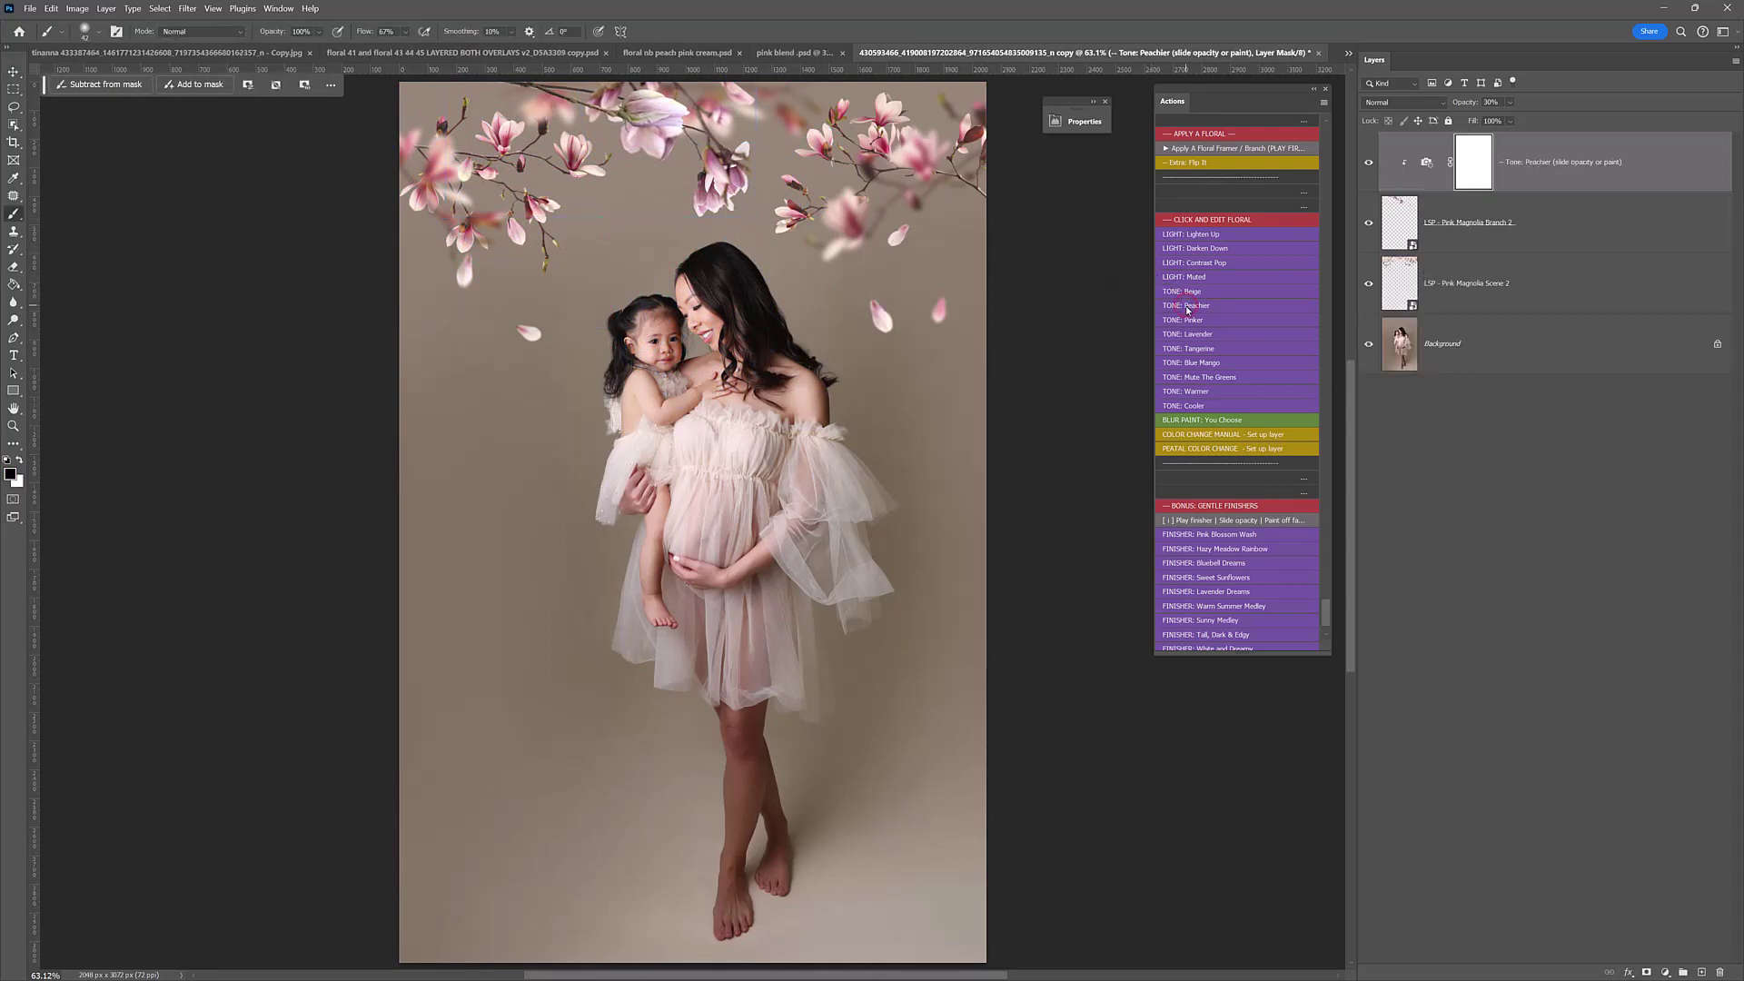
click(1448, 224)
click(1203, 421)
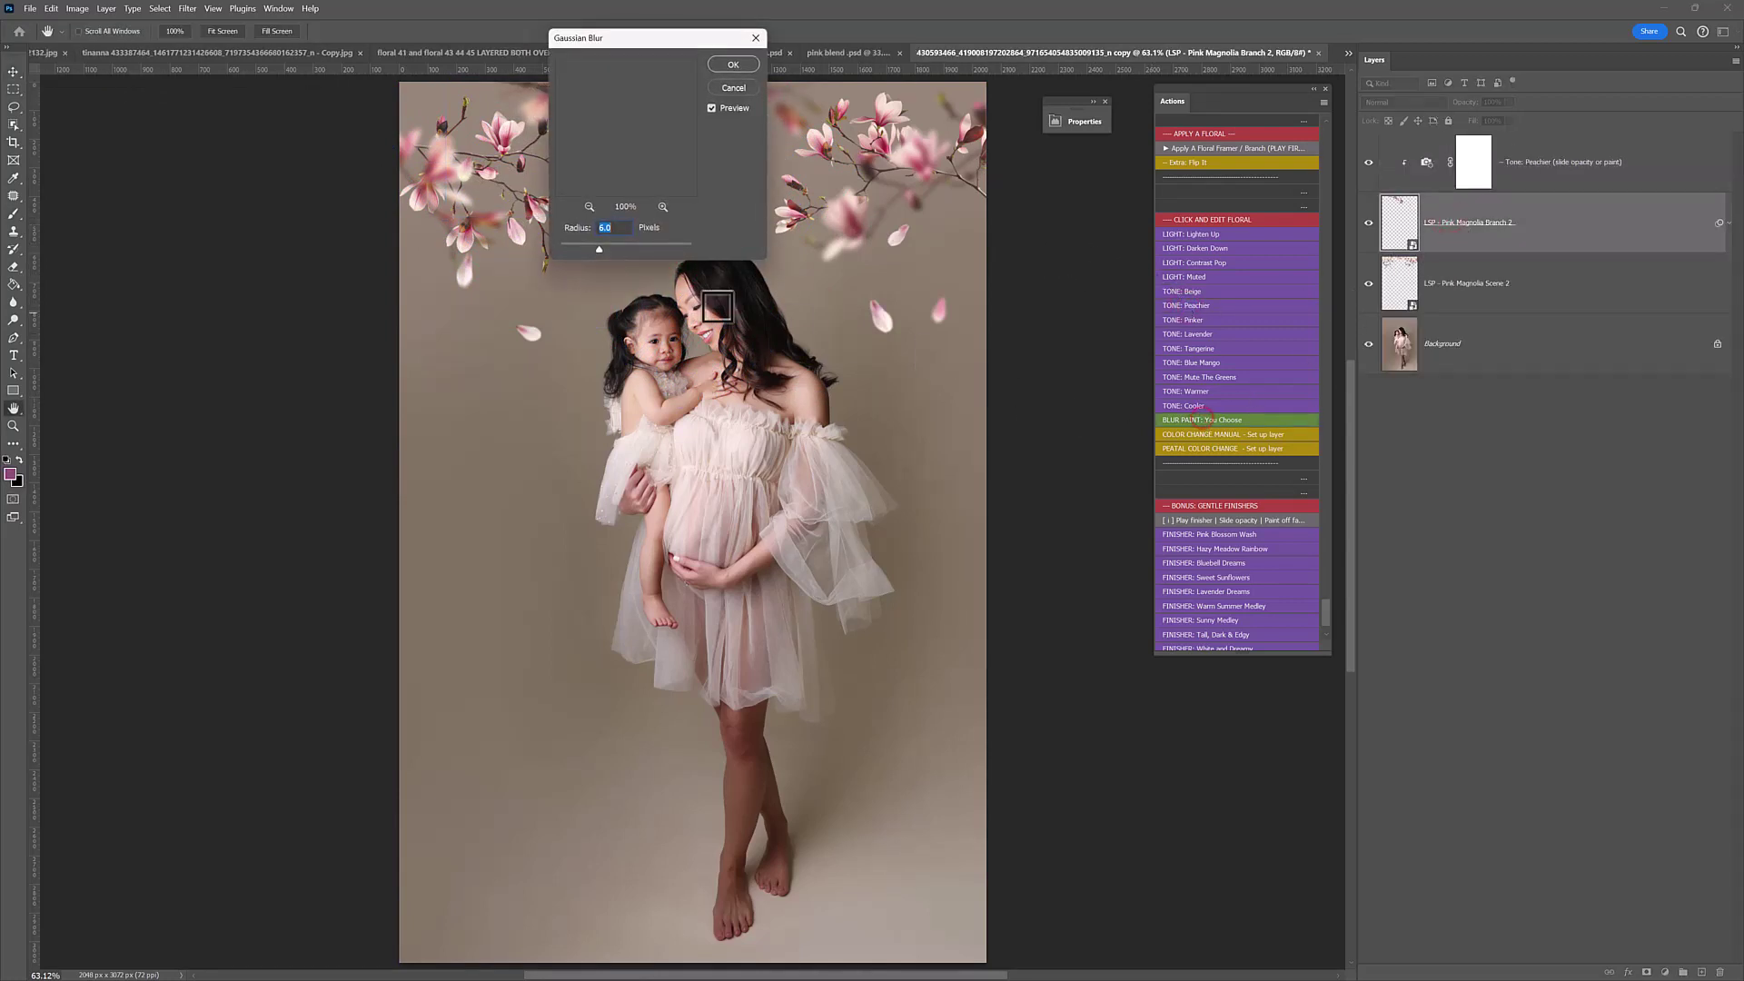
drag(657, 40, 658, 247)
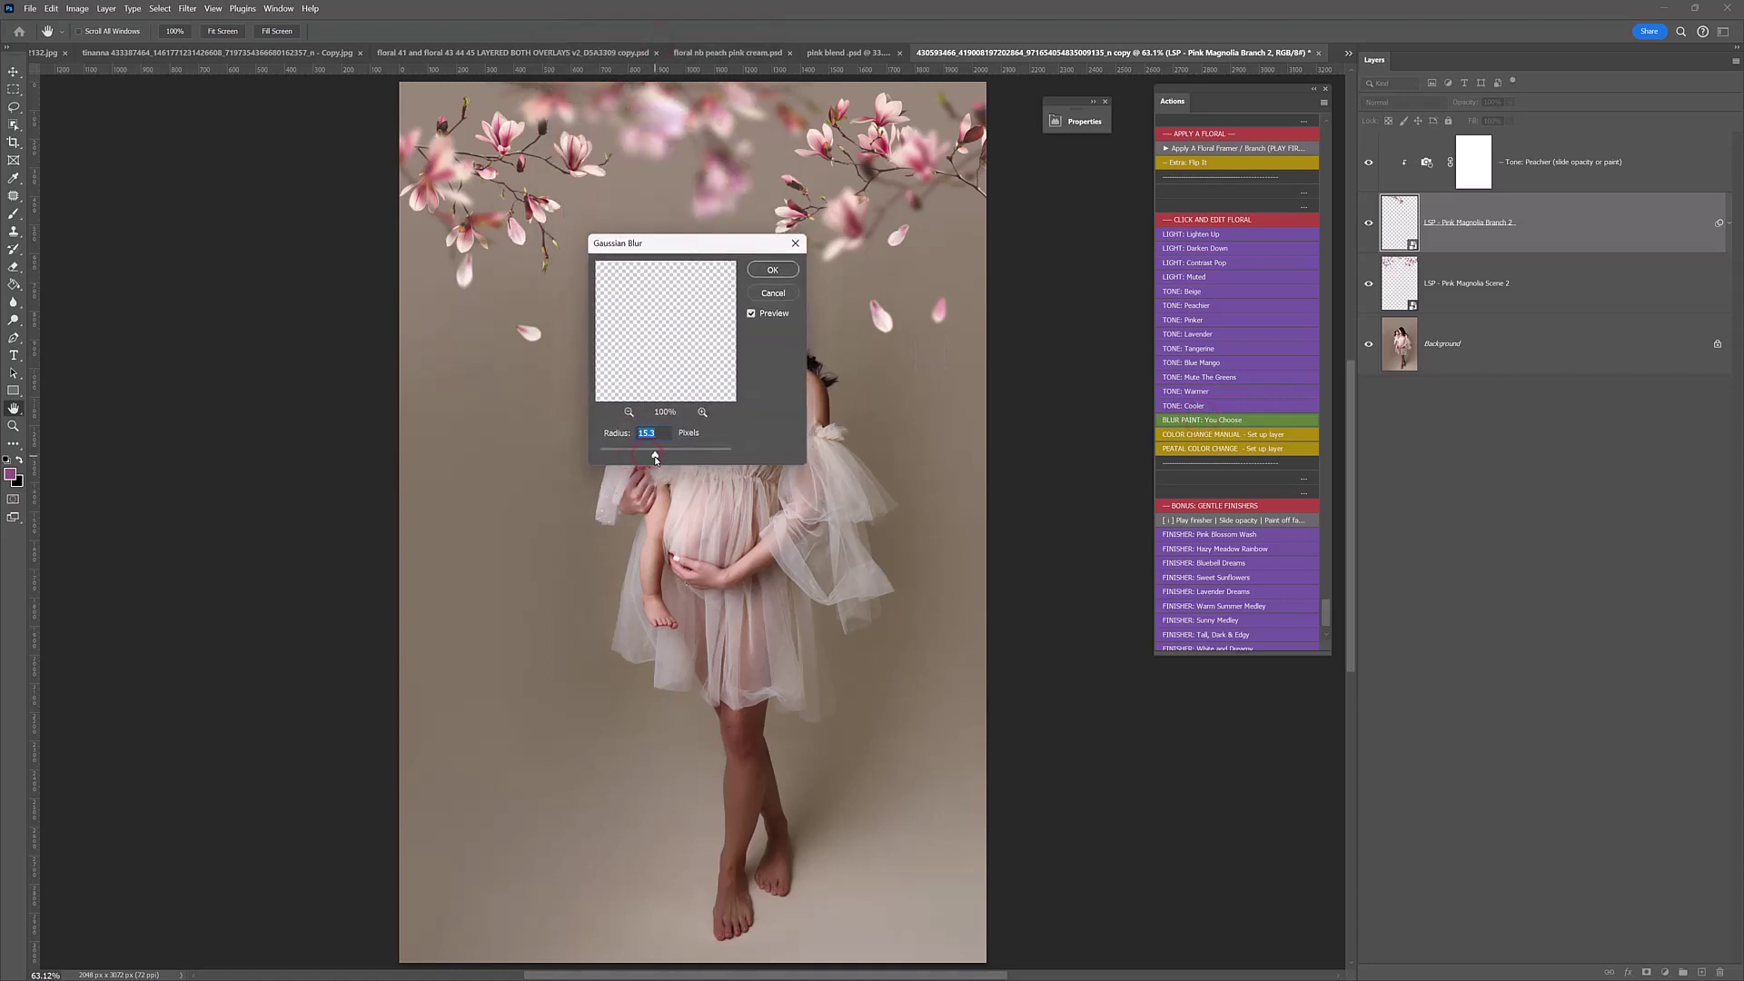
click(767, 273)
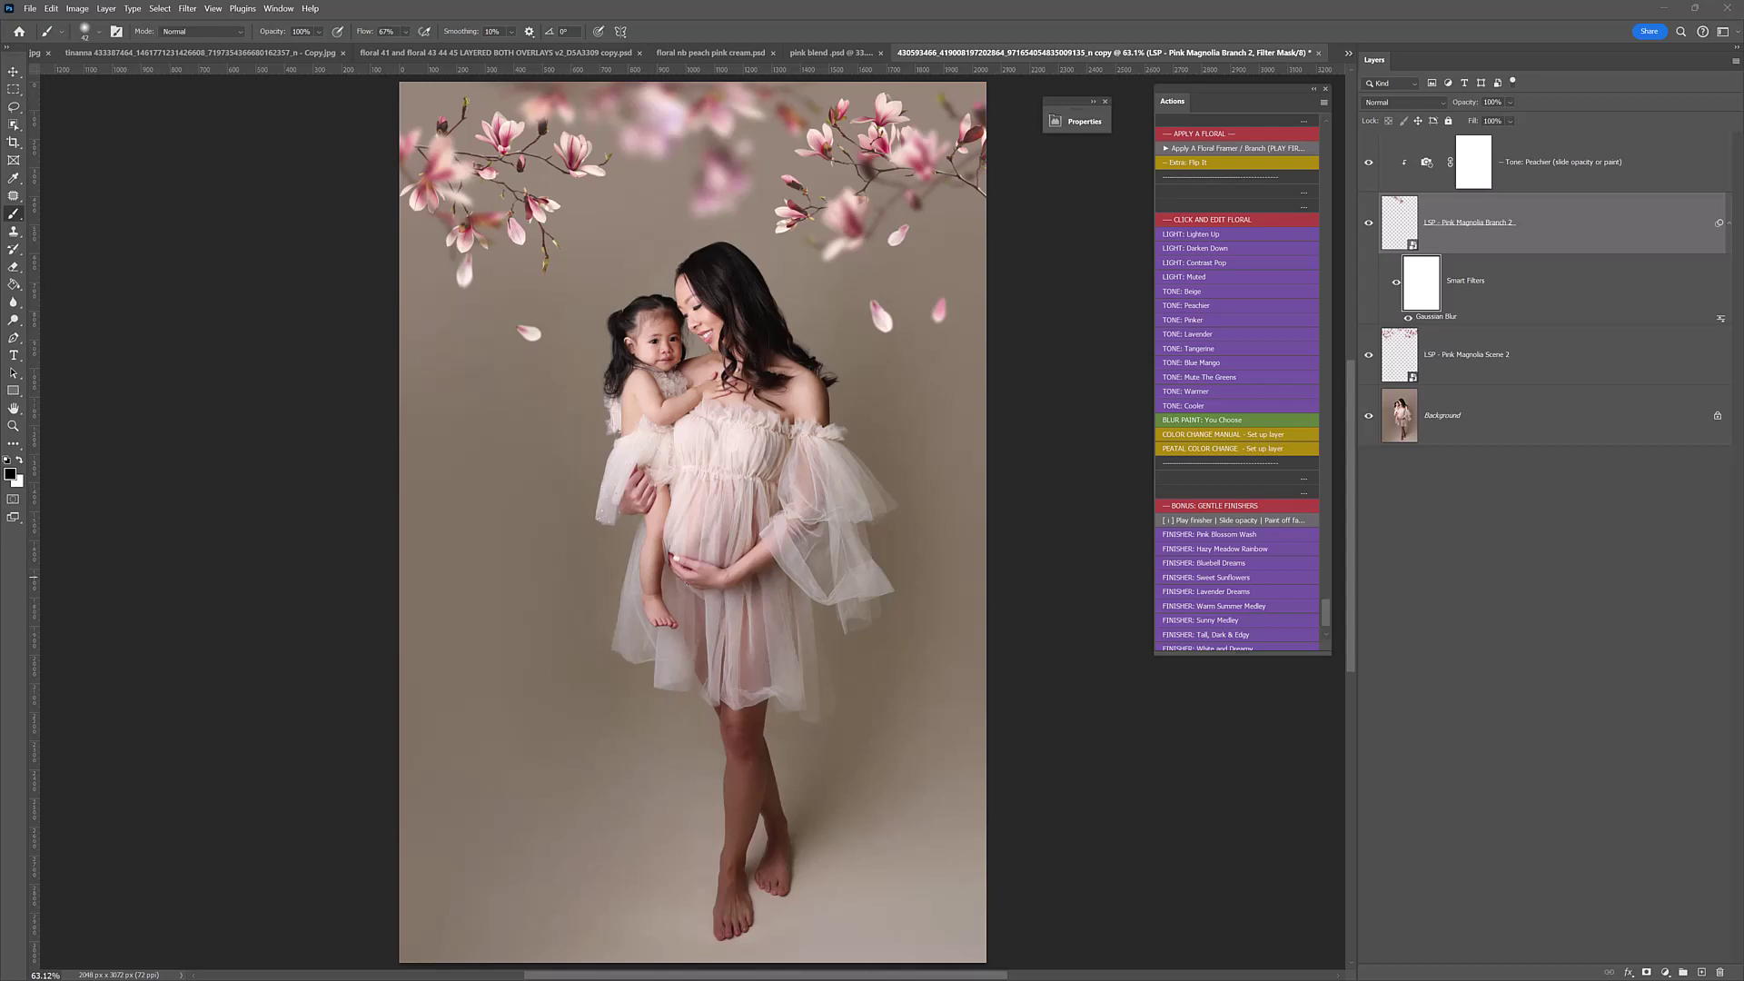
Step: Place LSP - Purple Magnolia Side 1.png from the overlays folder, enlarged along the photo's left edge beside the child
key(alt+Tab)
drag(1634, 455, 1626, 520)
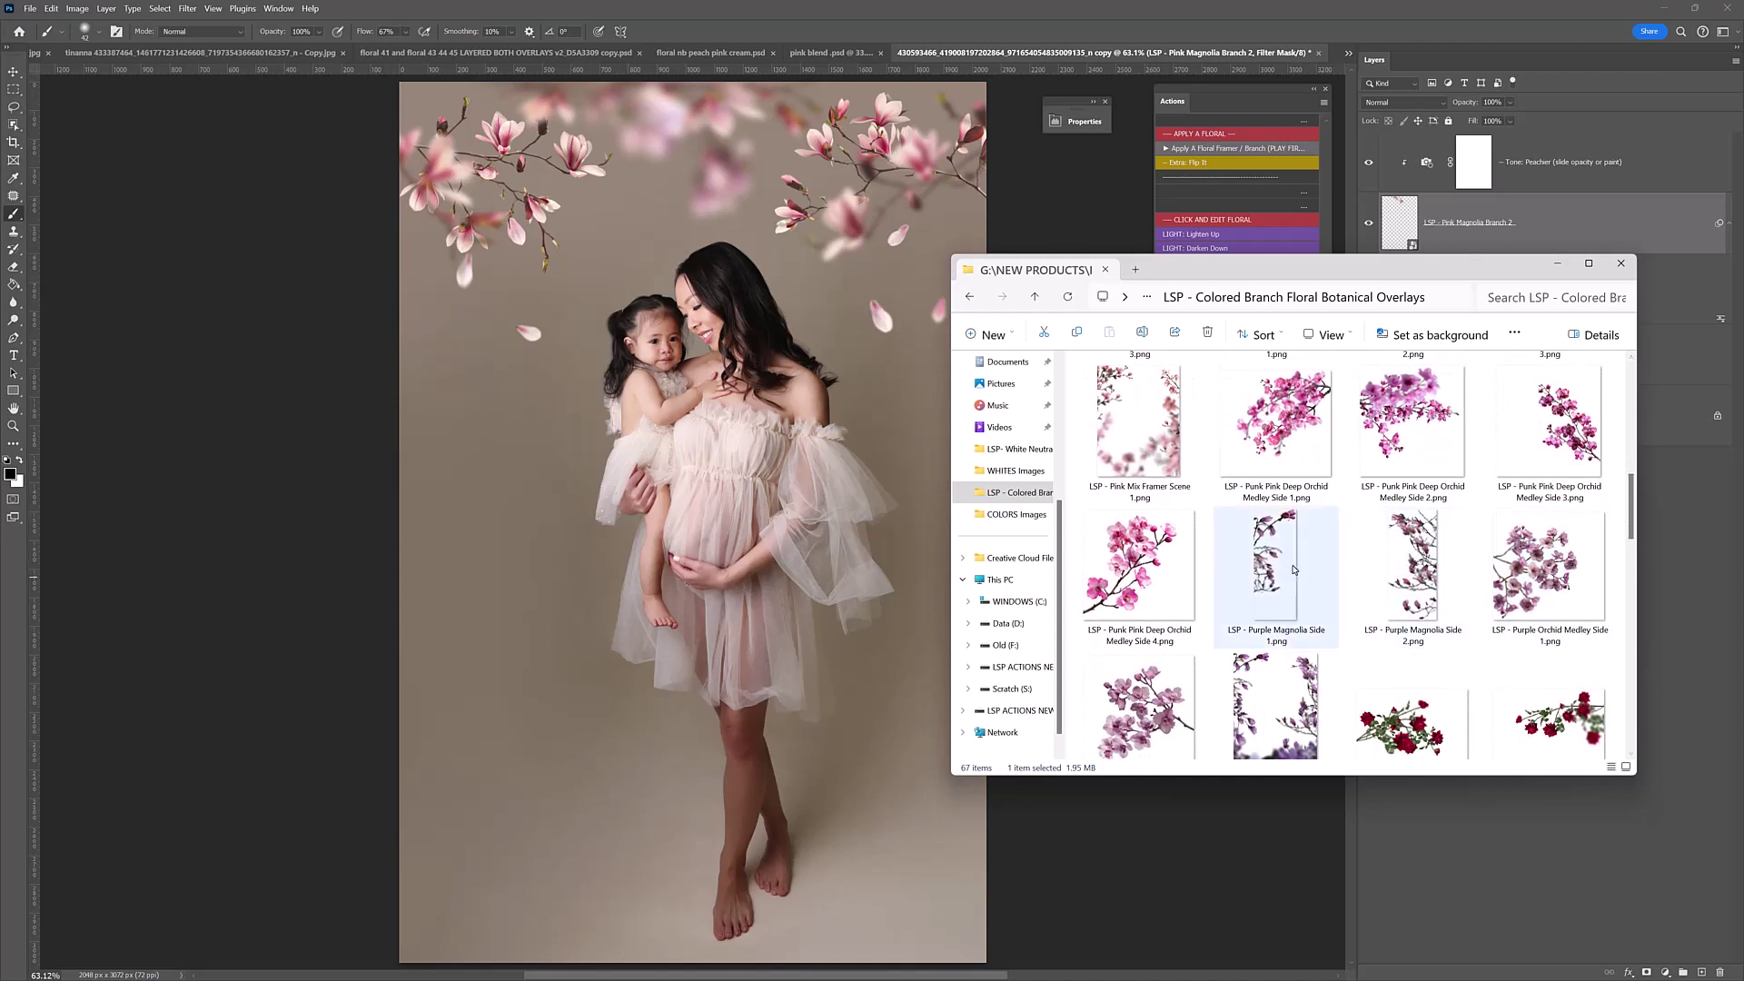
drag(1277, 563, 433, 339)
drag(502, 470, 633, 809)
double_click(546, 714)
key(b)
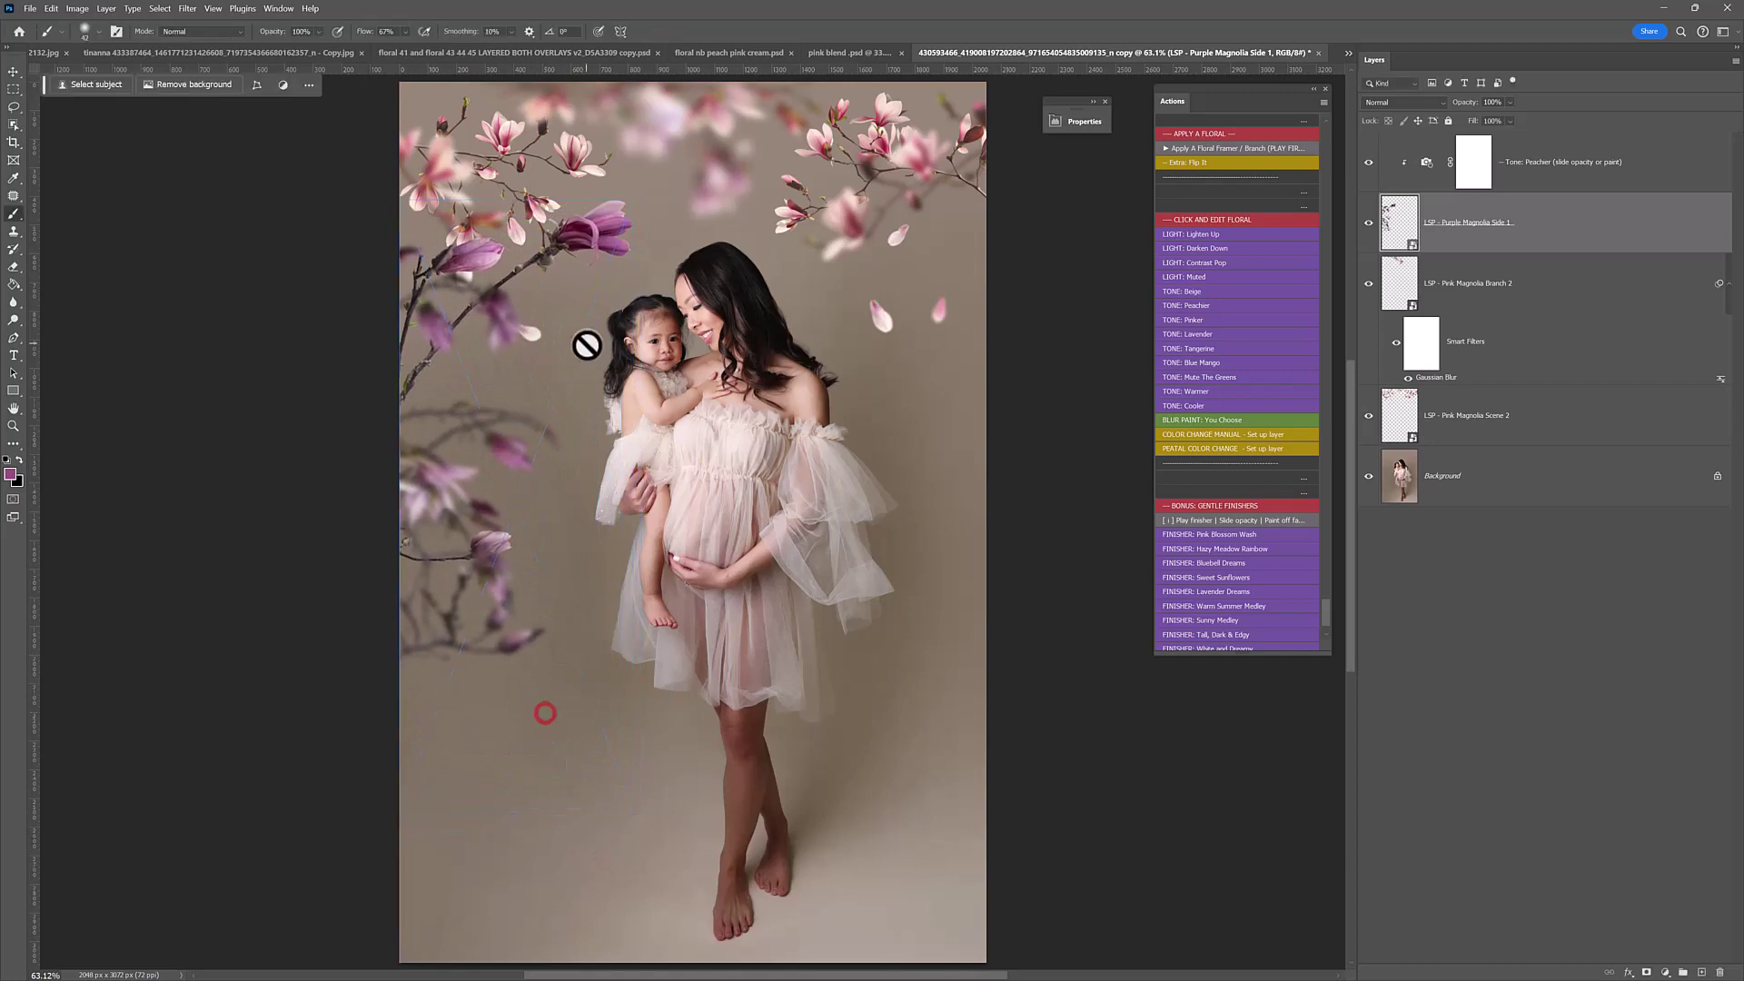
Step: Run the Tone: Peacher and Light: Lighten Up actions on Purple Magnolia Side 1, setting the Lighten Up layer's opacity to 58%
click(1201, 307)
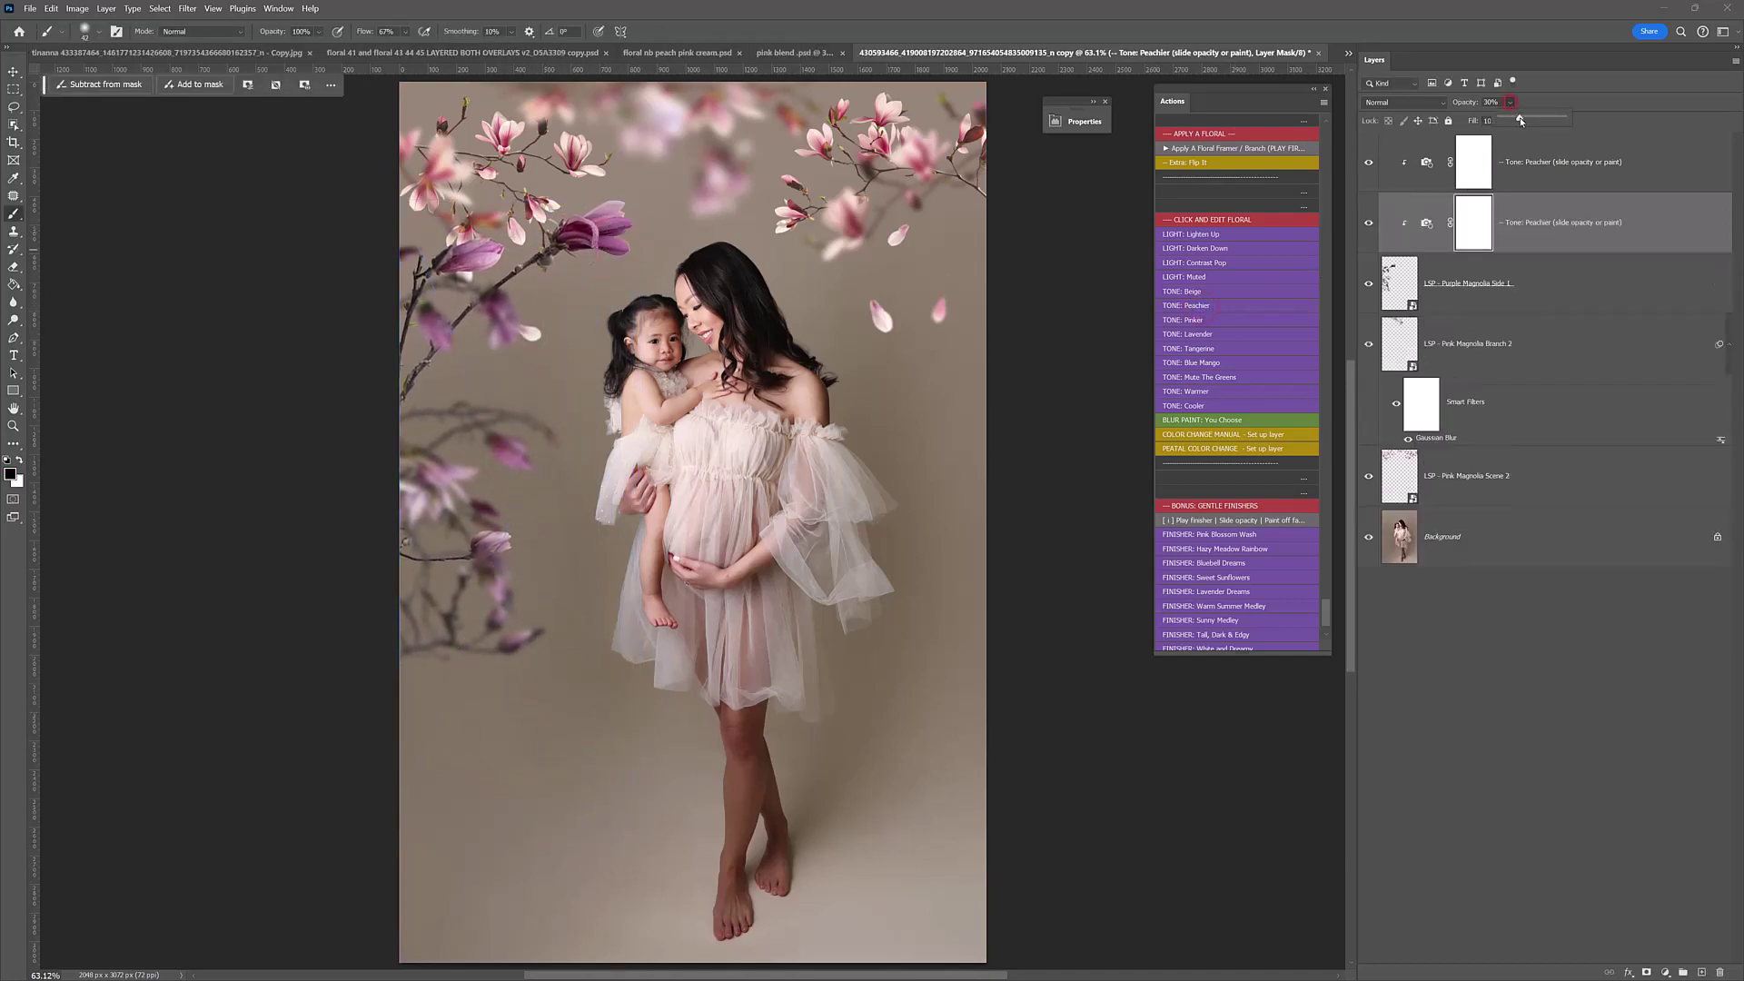
click(1518, 269)
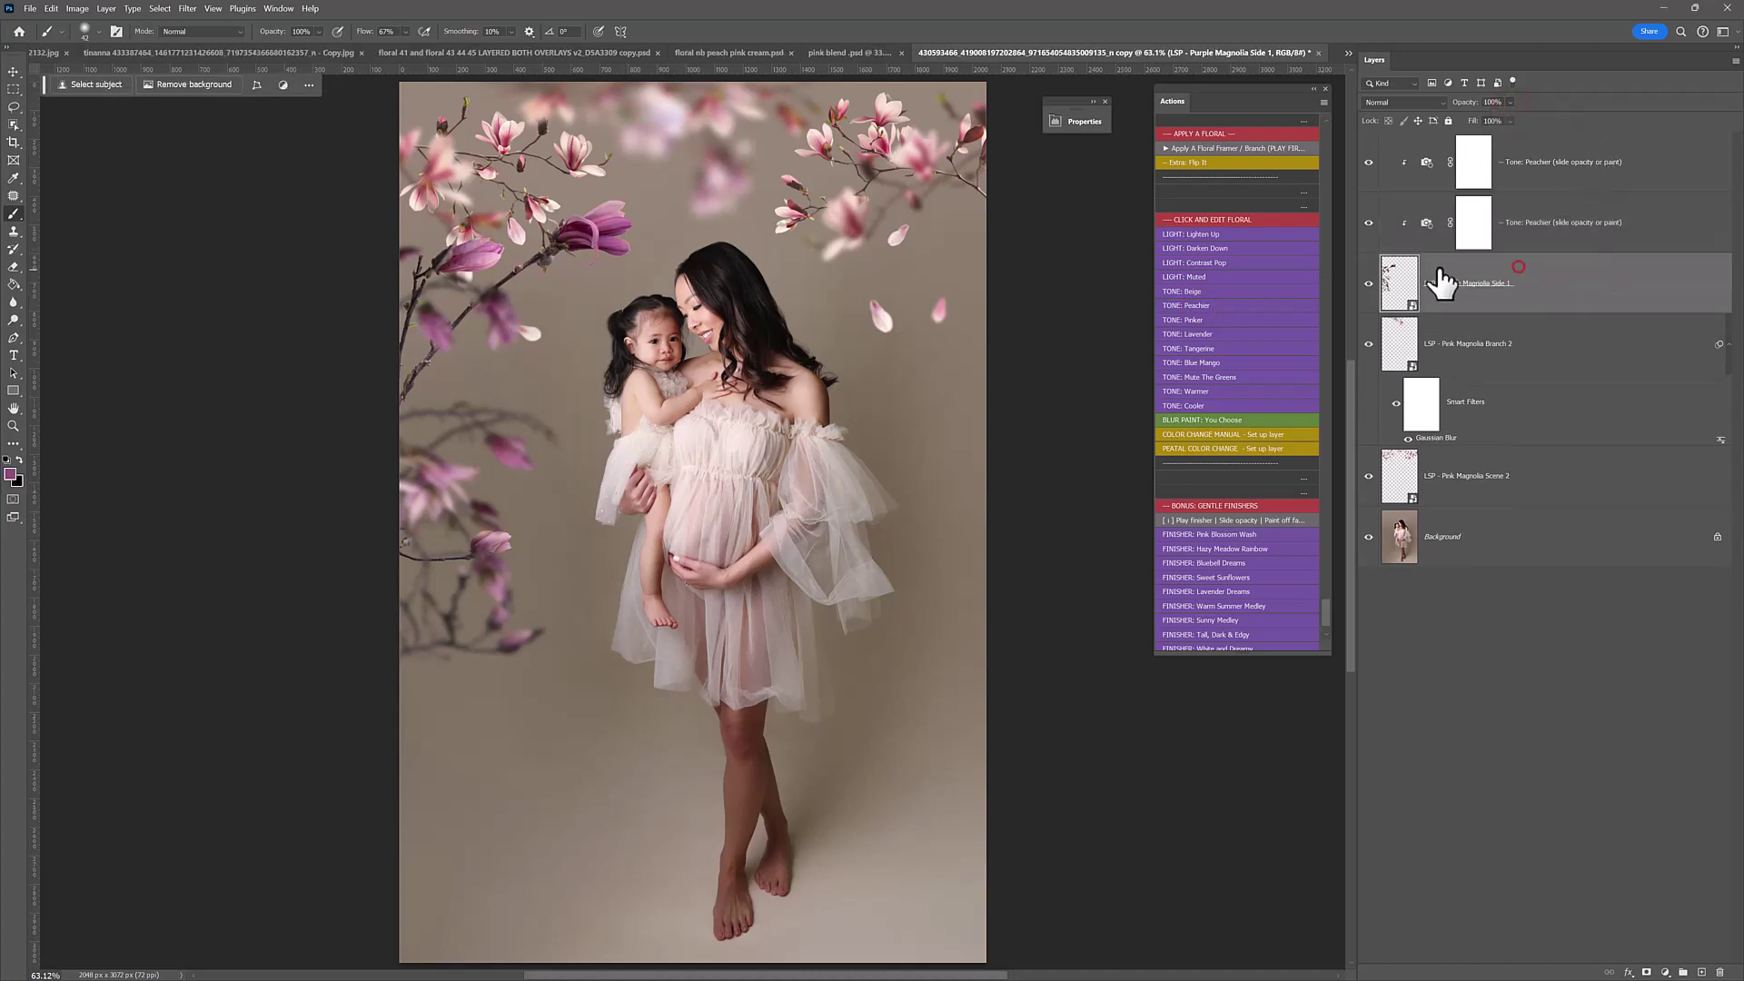
click(1232, 242)
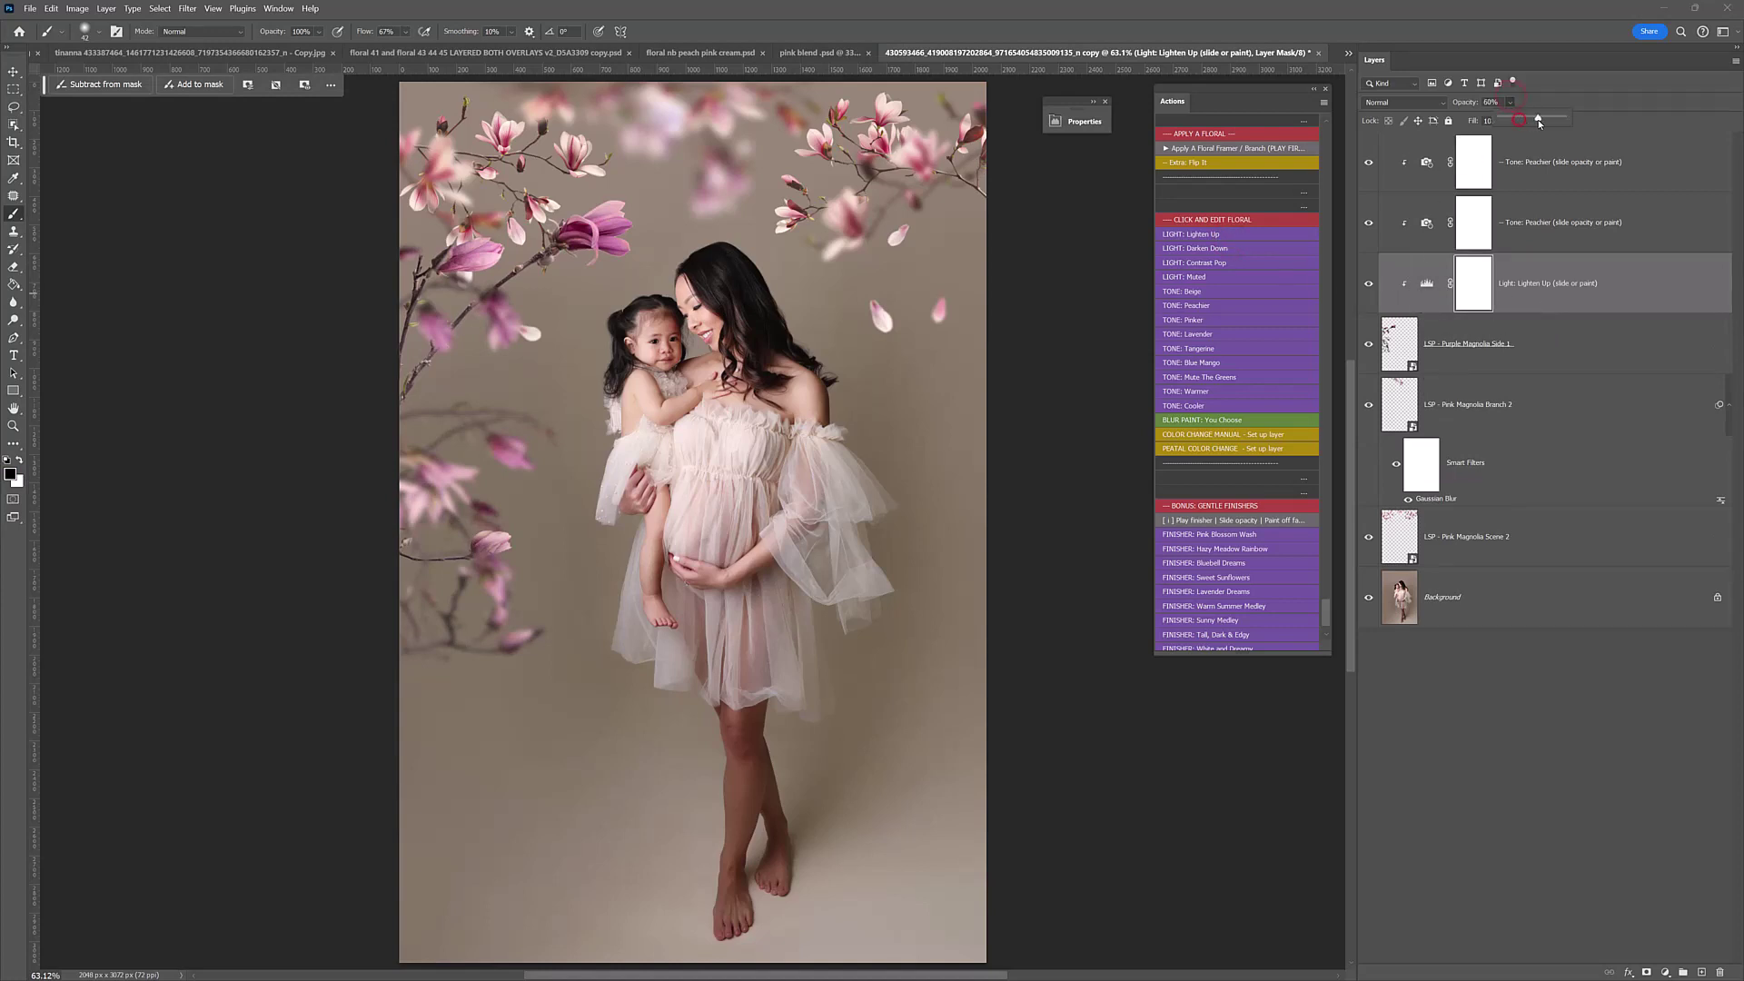
drag(1538, 122, 1541, 123)
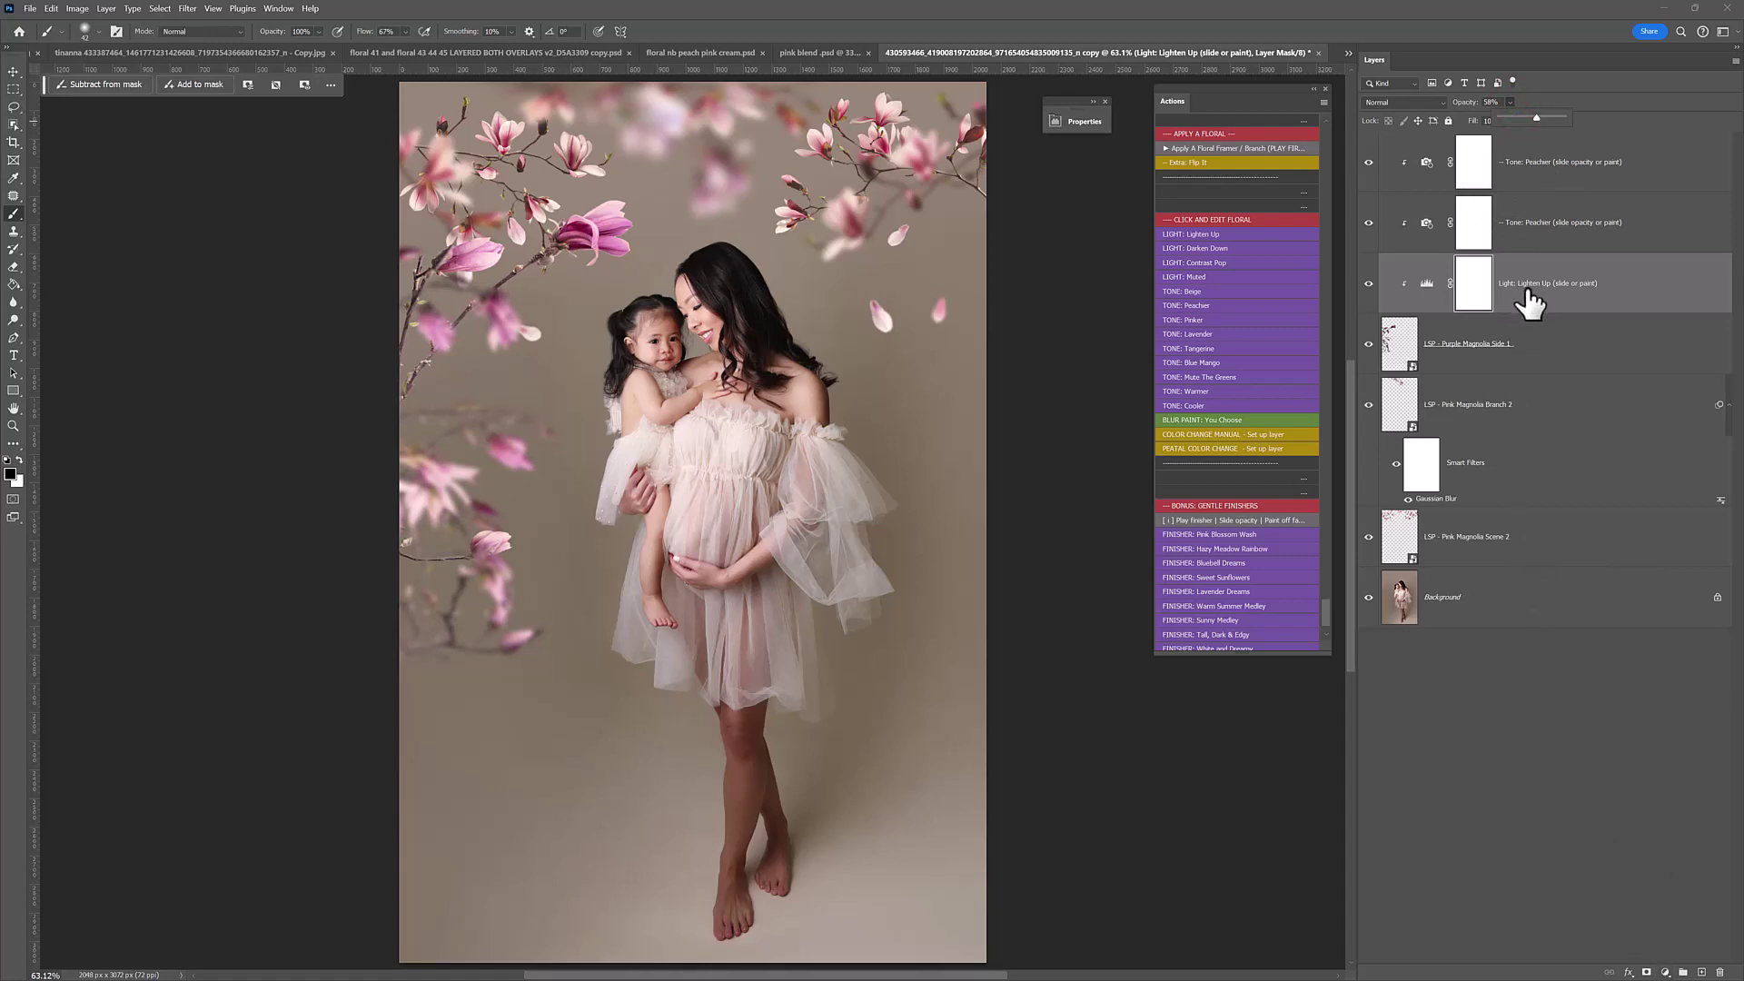
Step: Run the Color Change Manual action on the purple magnolias, shift the Magentas hue toward pink and set their lightness to +28
click(1208, 436)
click(1035, 597)
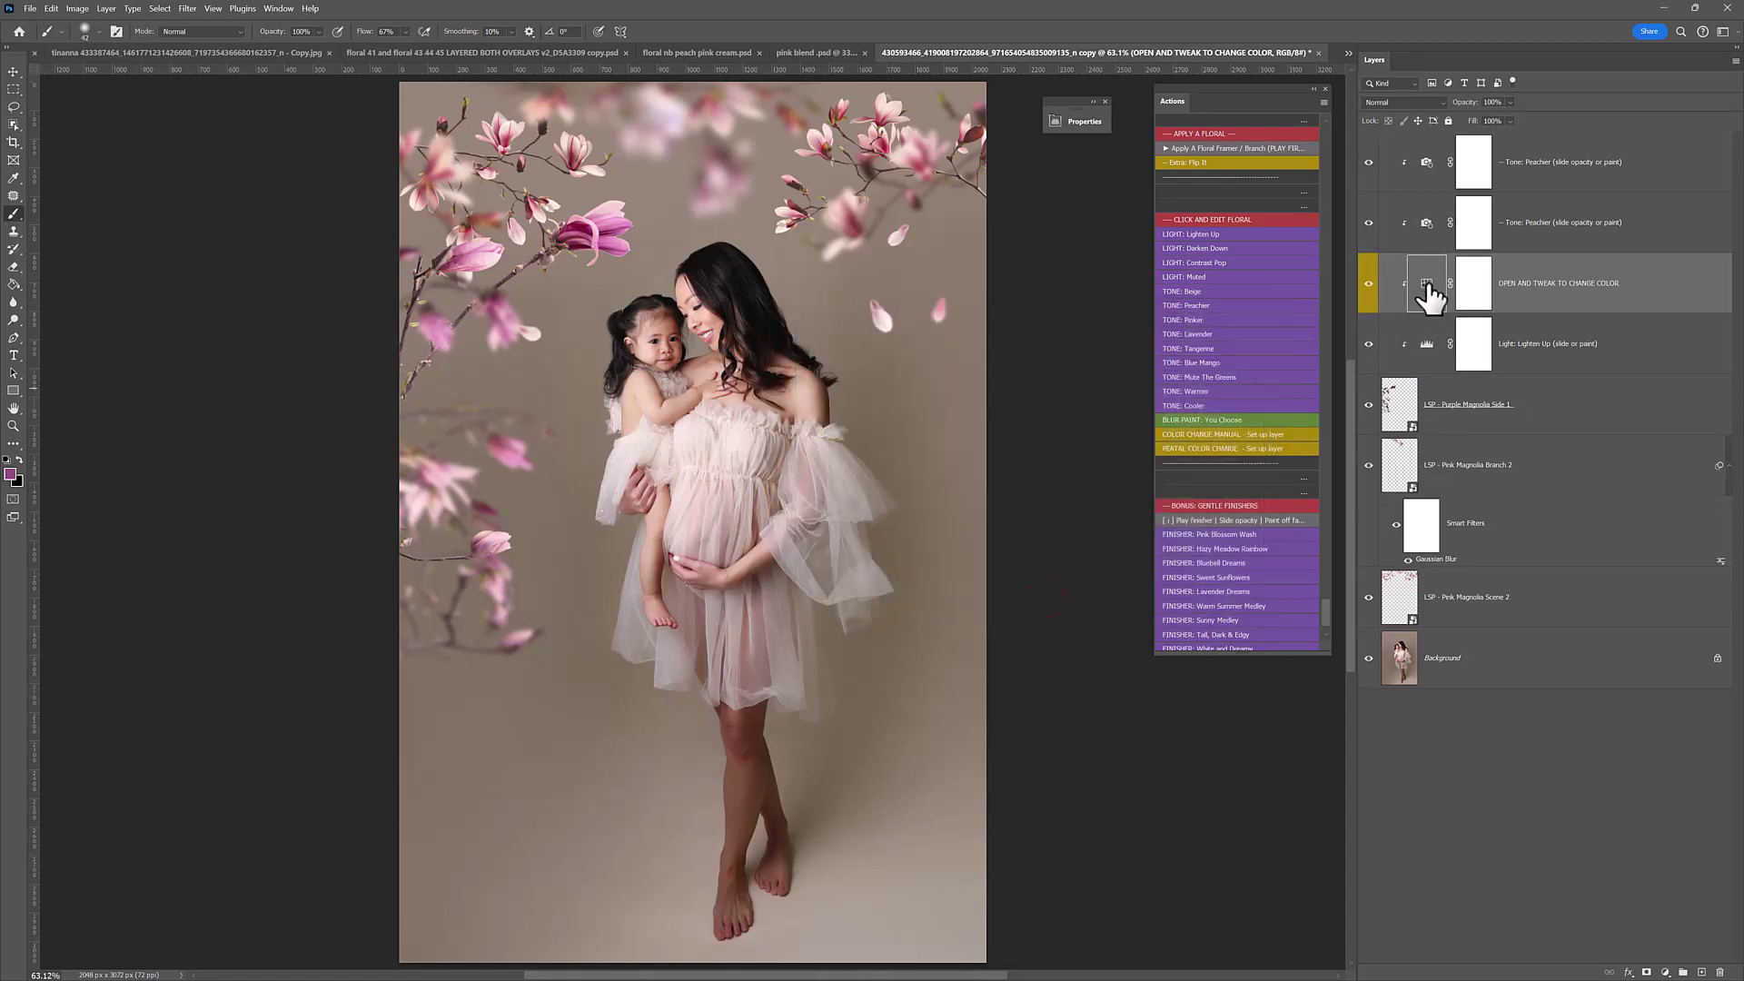
double_click(1427, 289)
drag(872, 100, 908, 103)
click(897, 185)
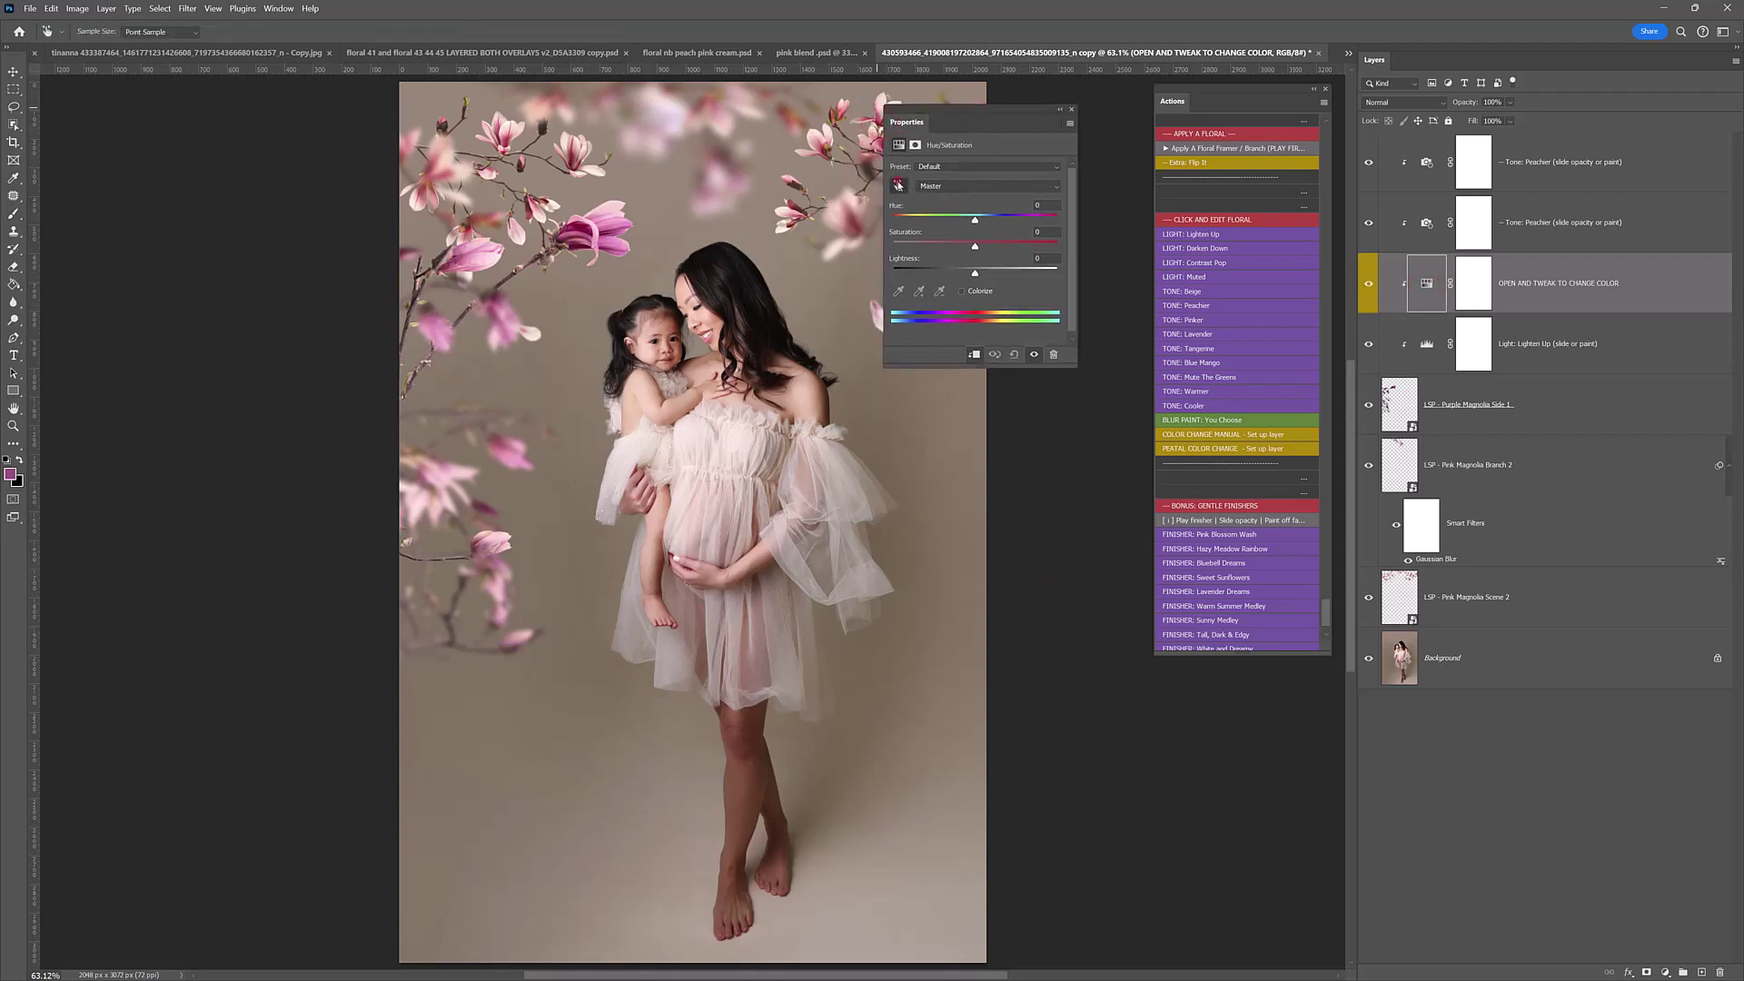
click(609, 241)
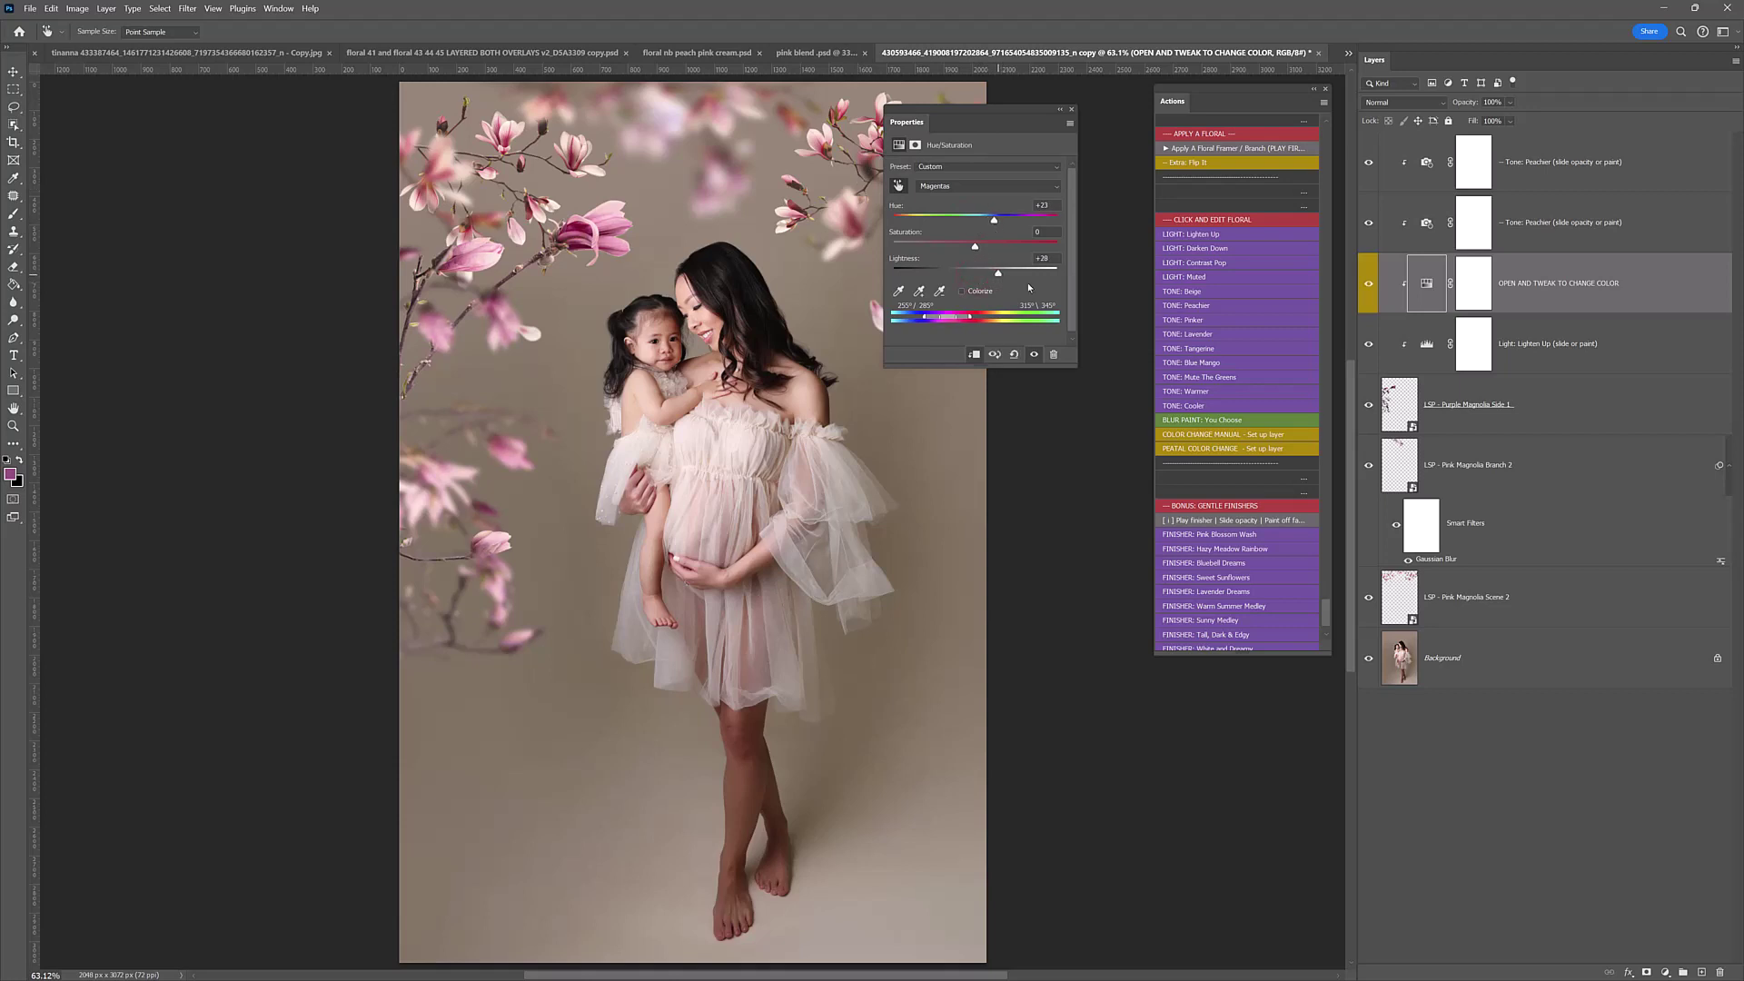
Step: Run the Blur Paint action on the Purple Magnolia Side 1 layer with a Gaussian Blur radius of 9.6 pixels
click(1454, 409)
key(b)
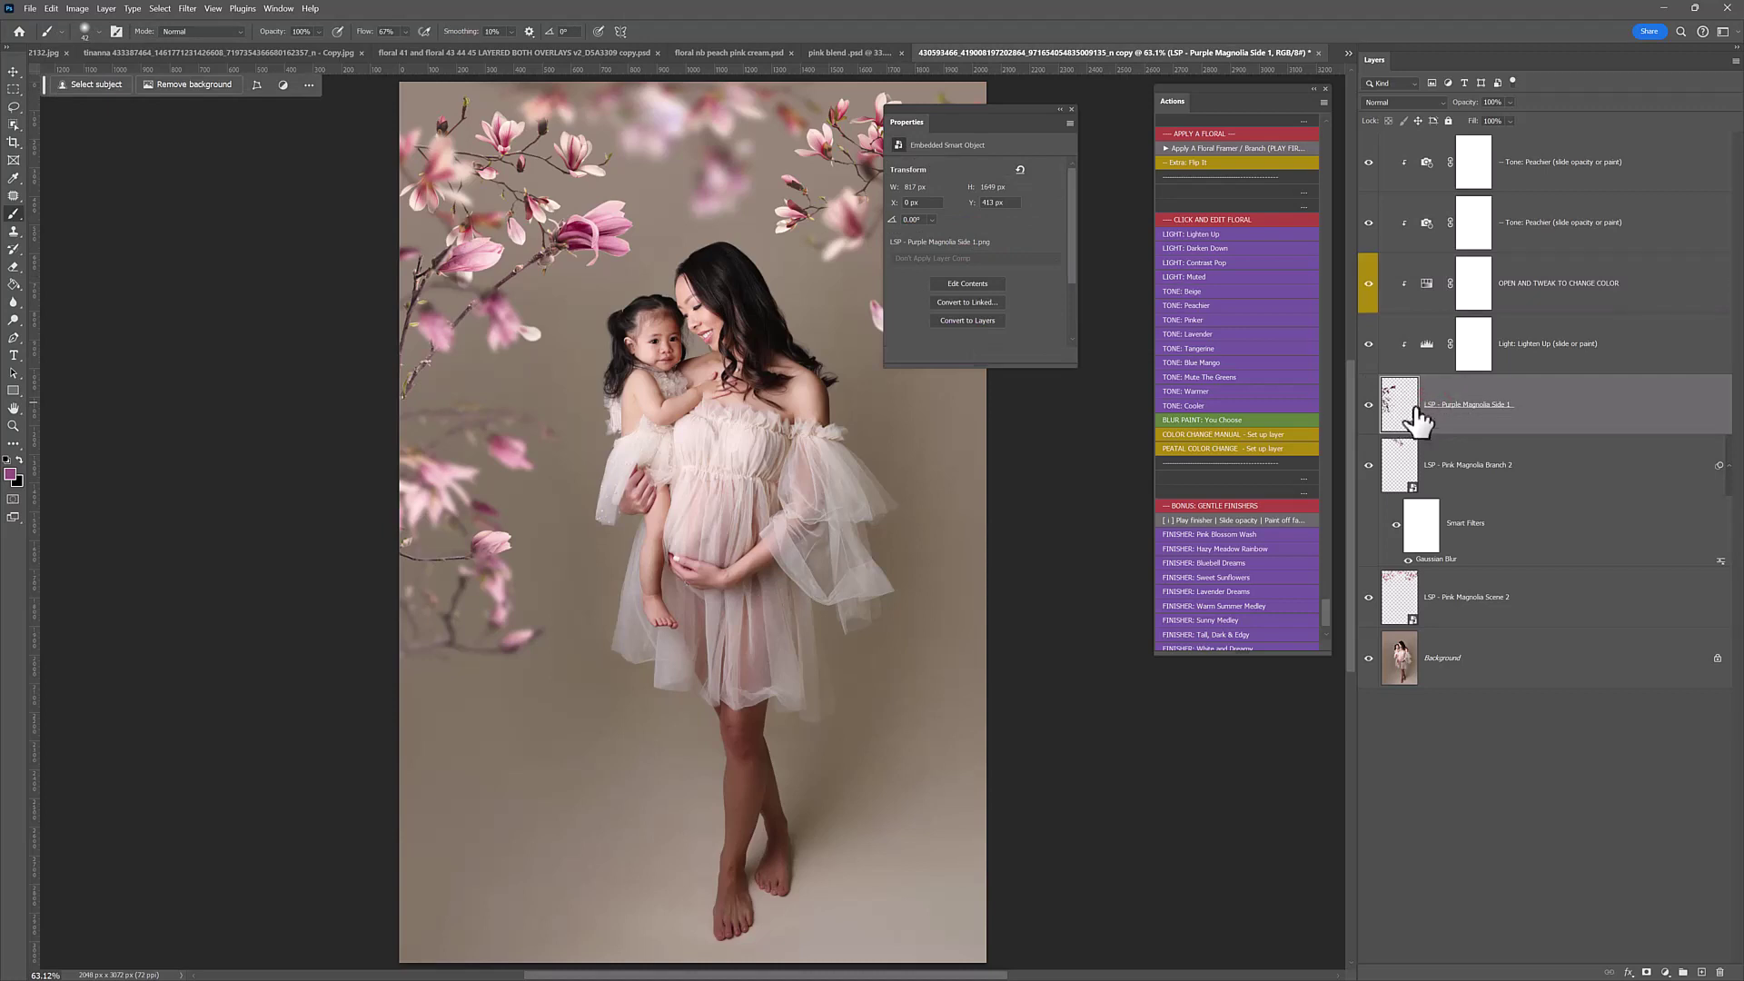
click(1188, 421)
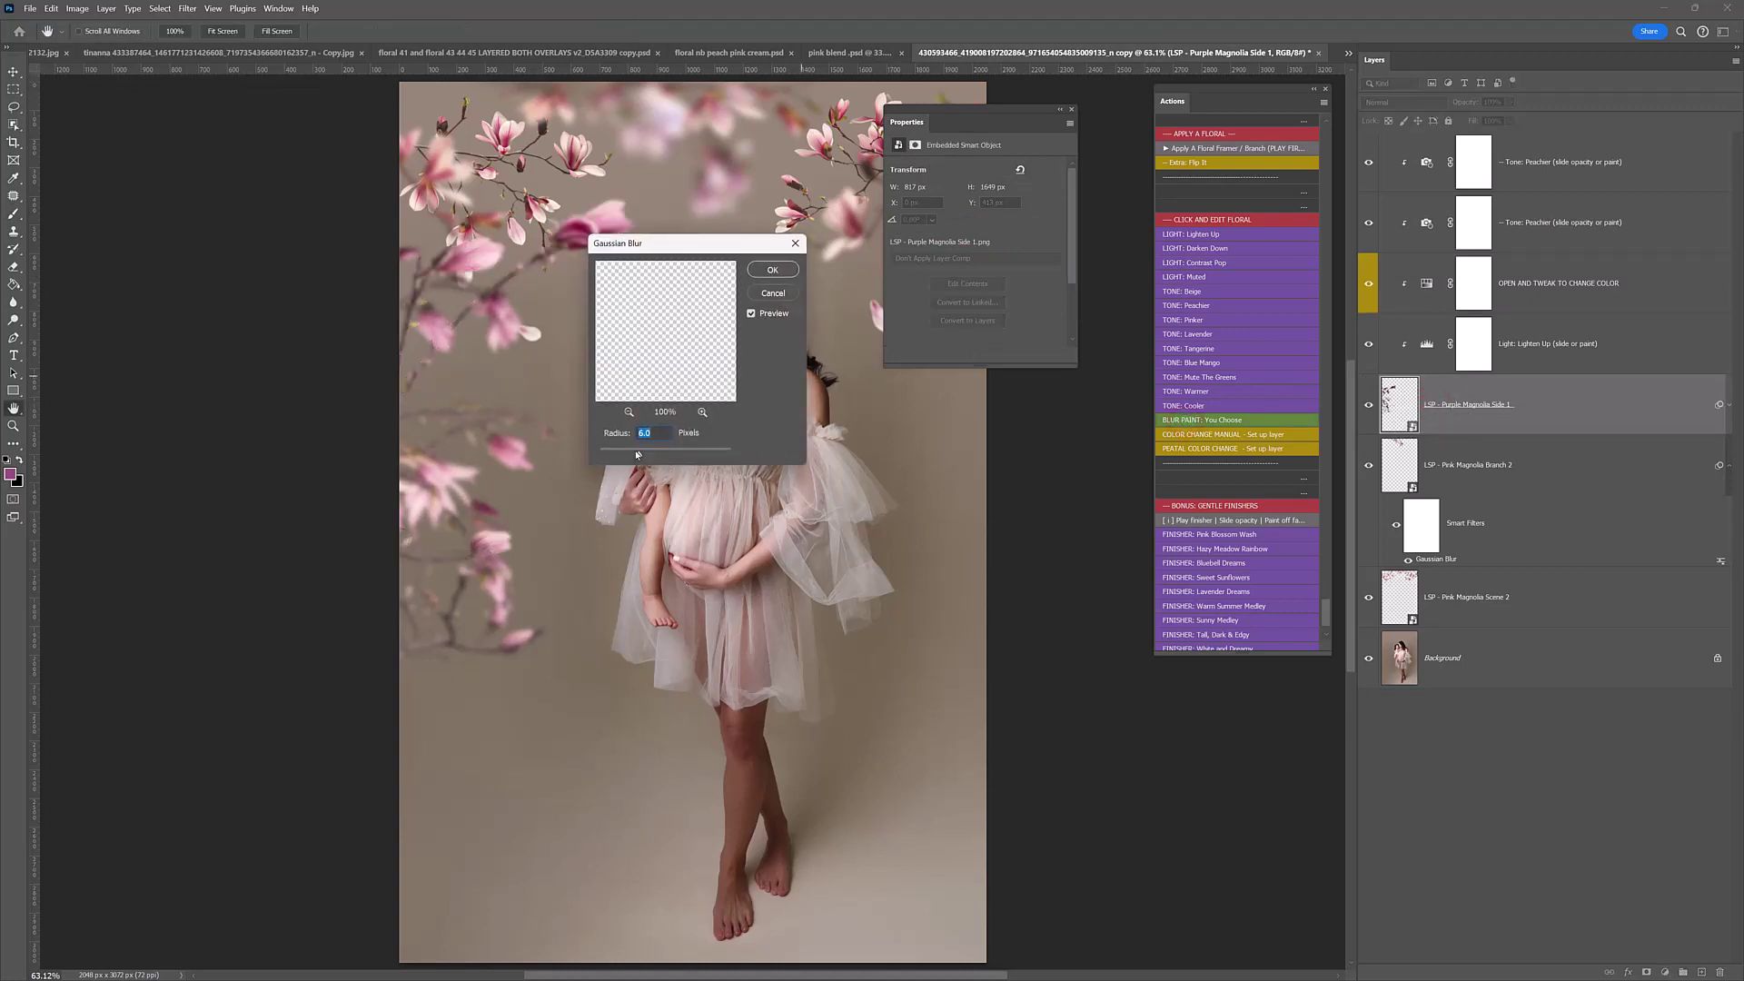
drag(645, 455, 651, 453)
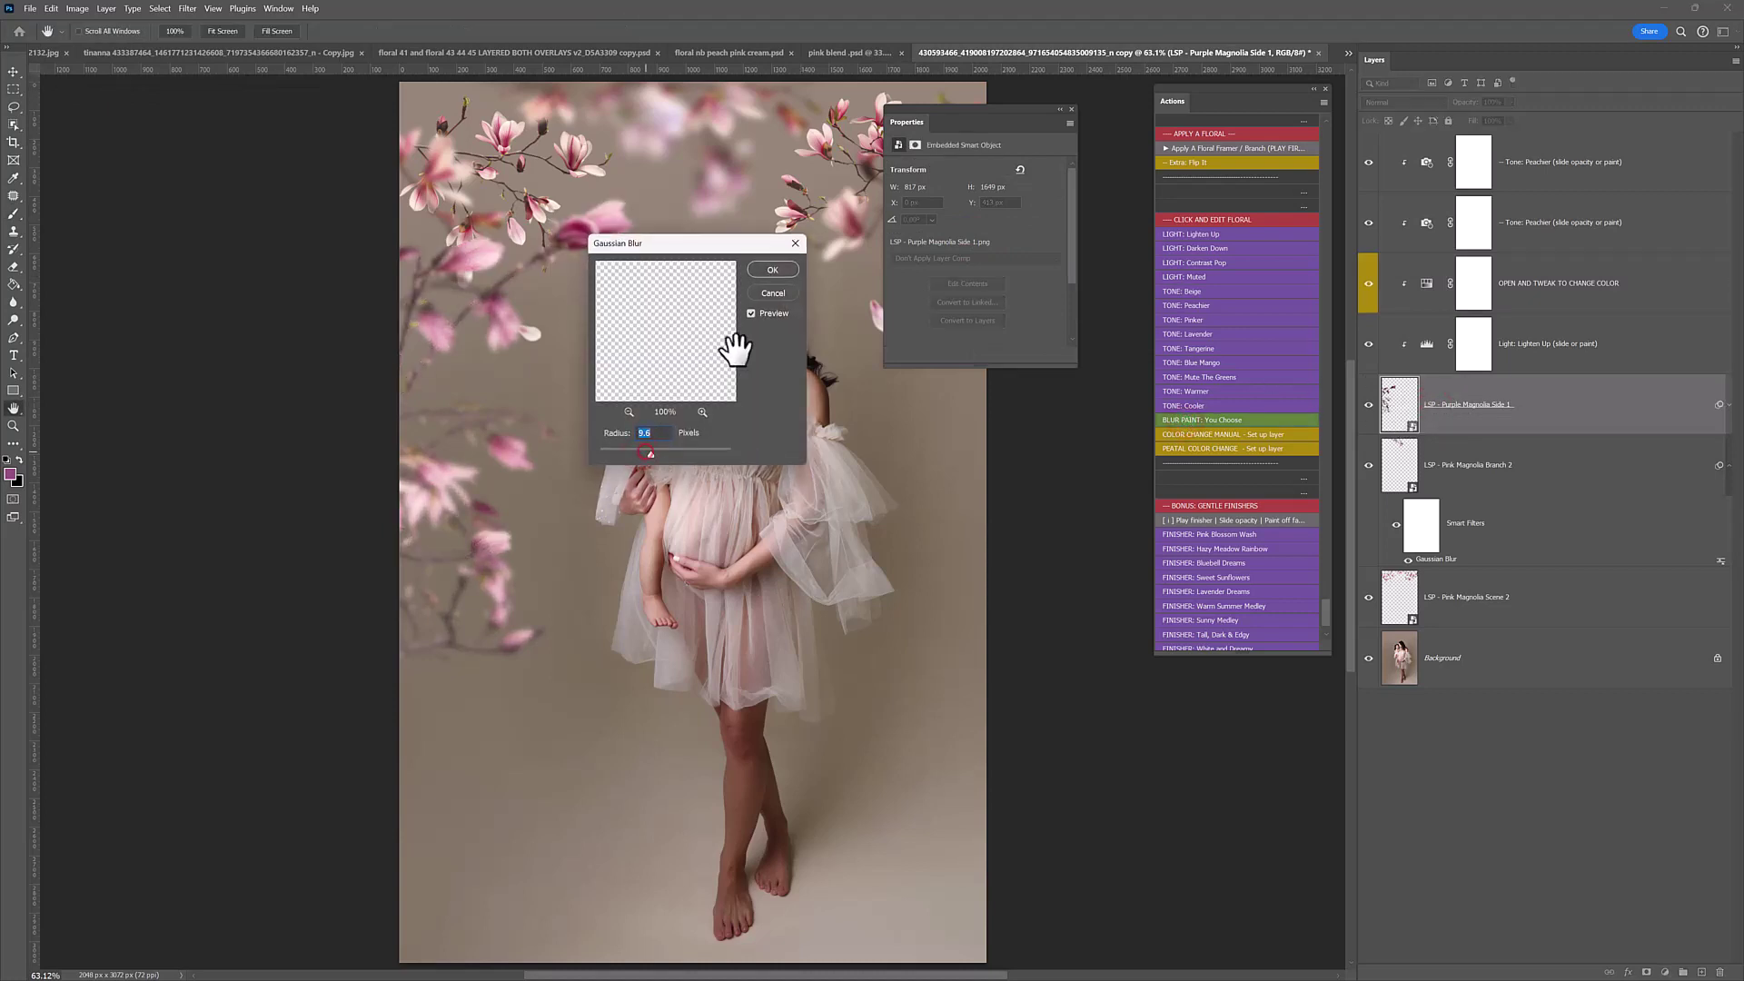
click(769, 271)
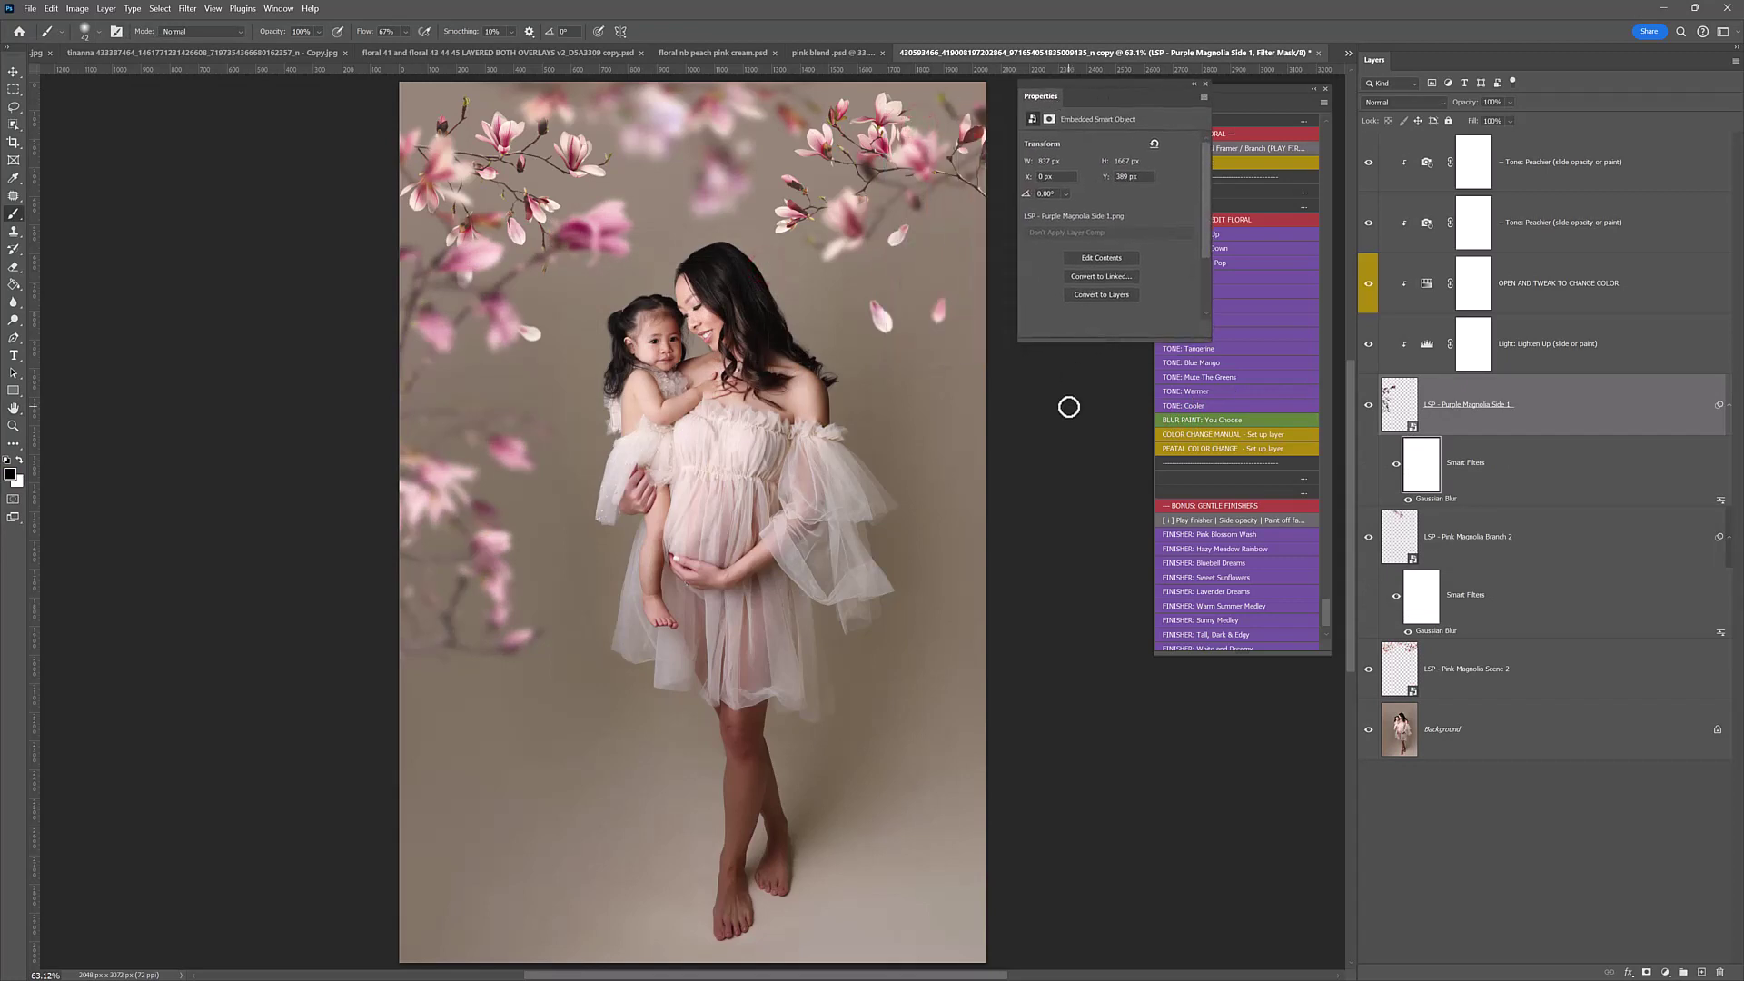
Step: Place LSP - Pink Framer Side 1.png from the overlays folder above the uppermost Tone: Peacher layer
click(1590, 180)
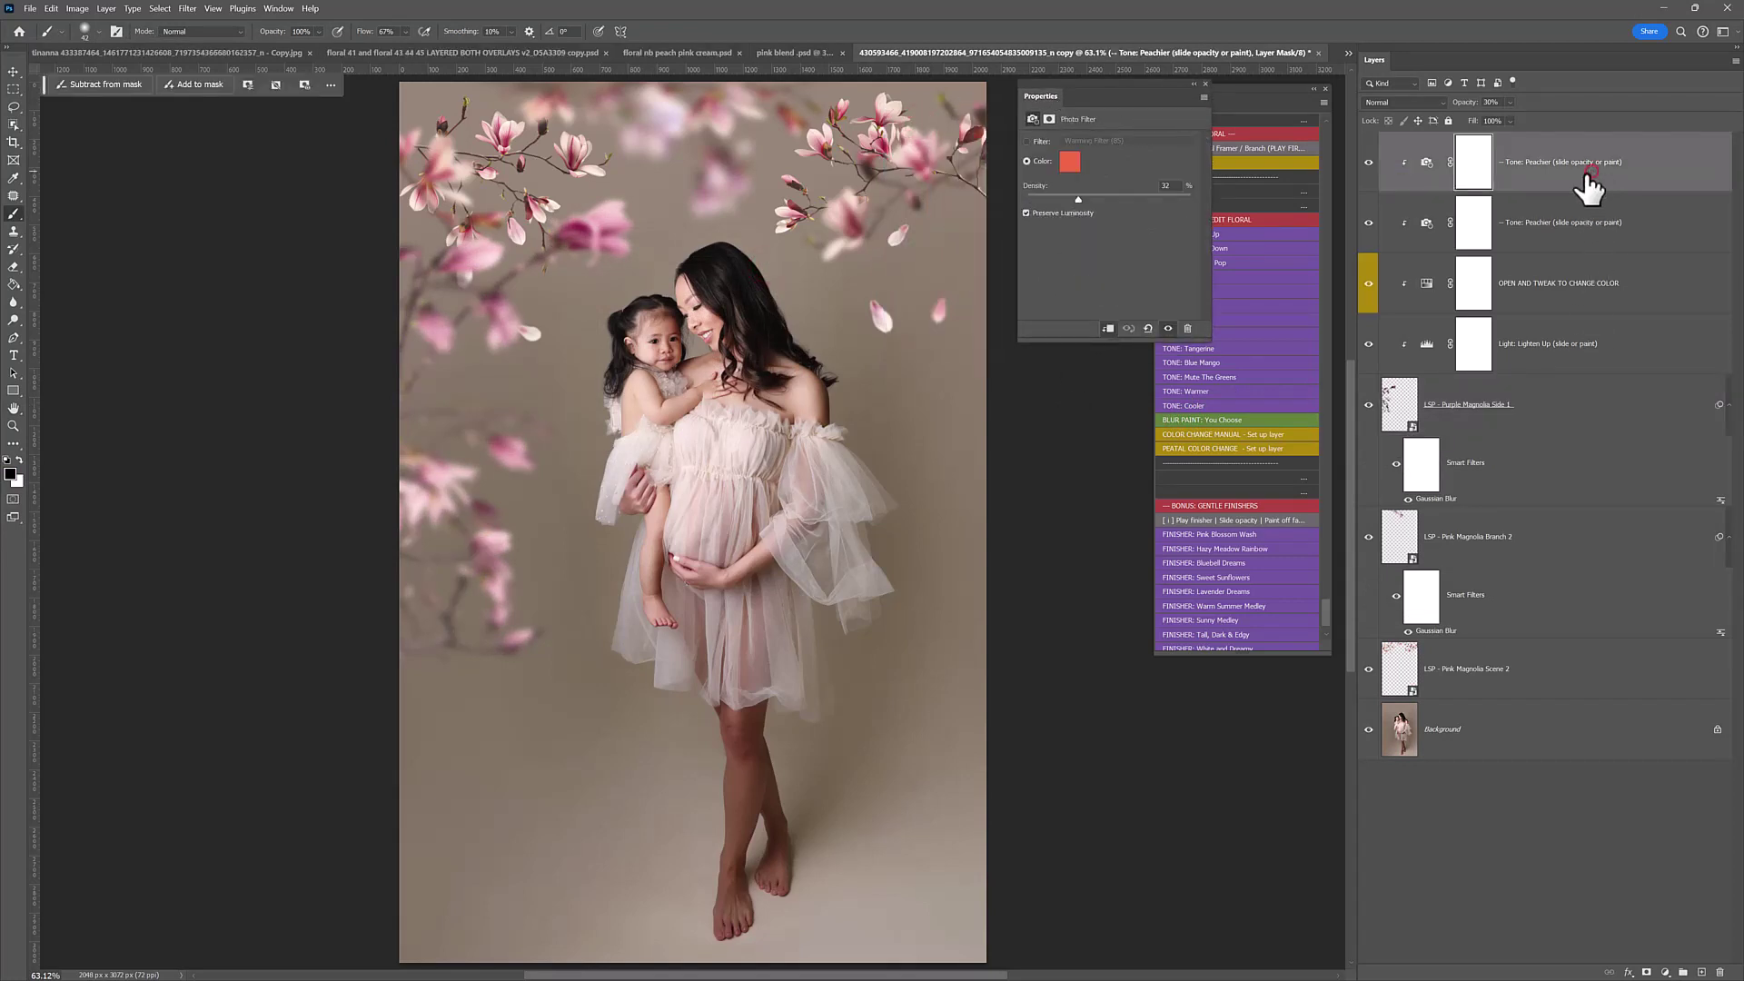
click(1187, 88)
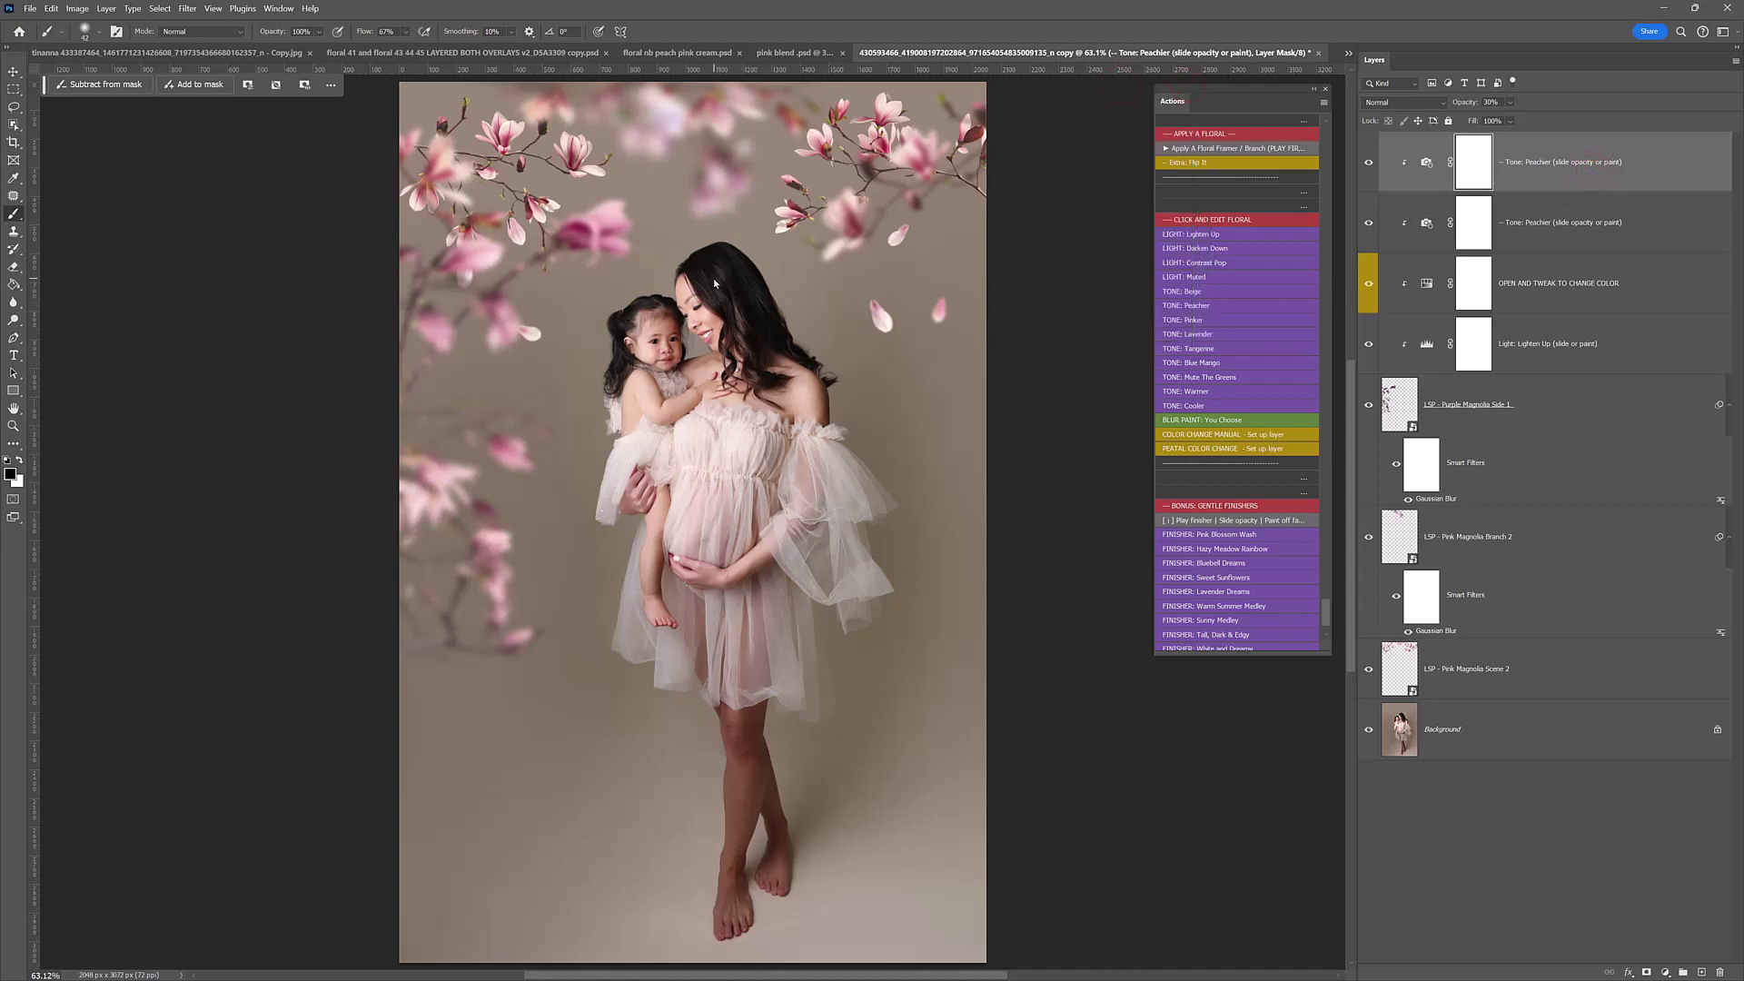
key(alt+Tab)
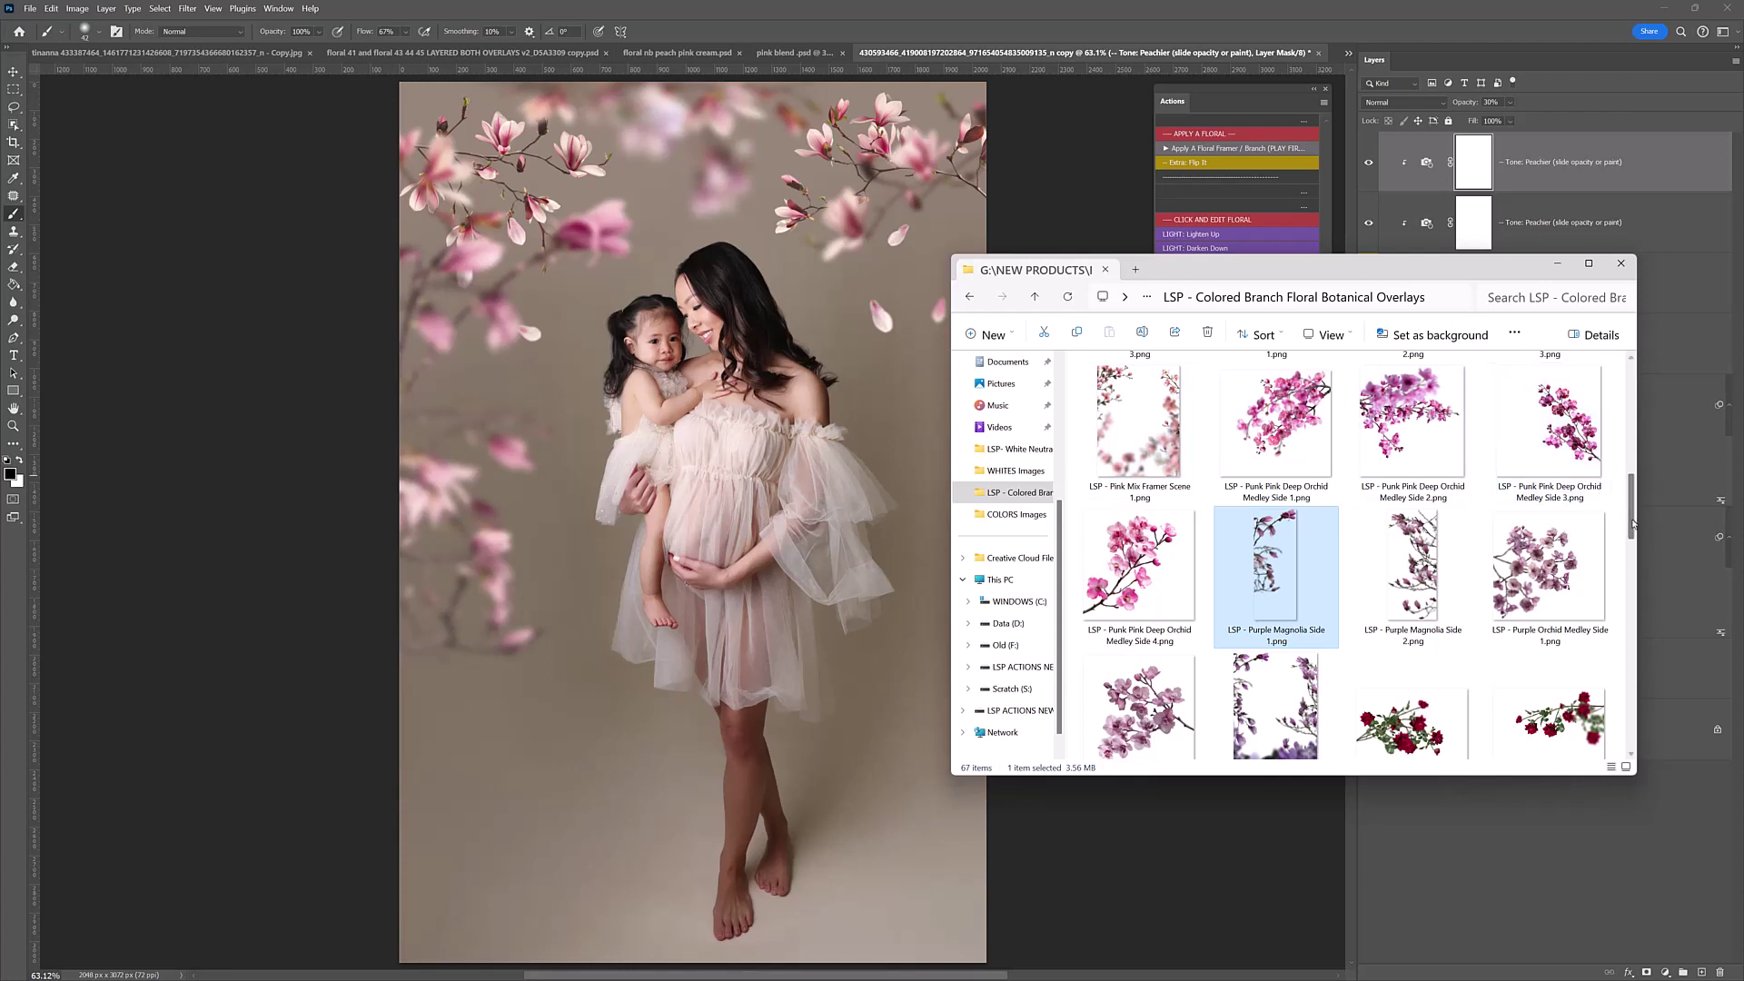
scroll(1638, 488, up, 4)
drag(1635, 468, 1634, 449)
click(1271, 588)
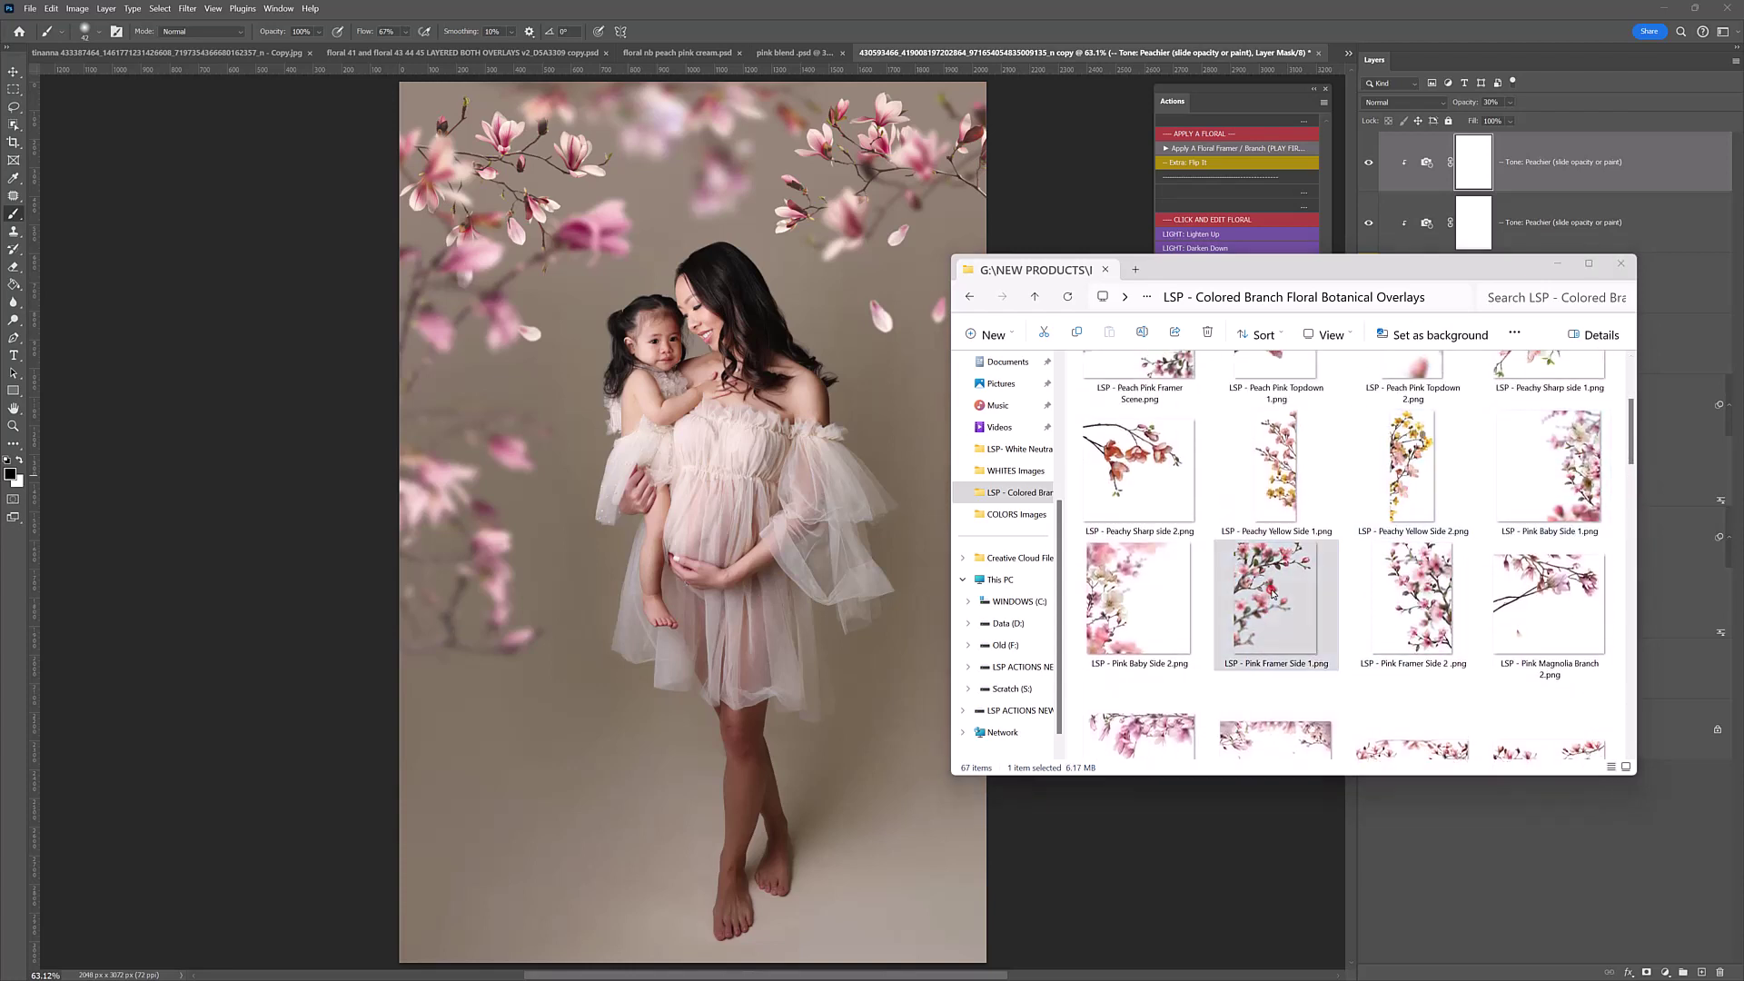
drag(1271, 589, 709, 454)
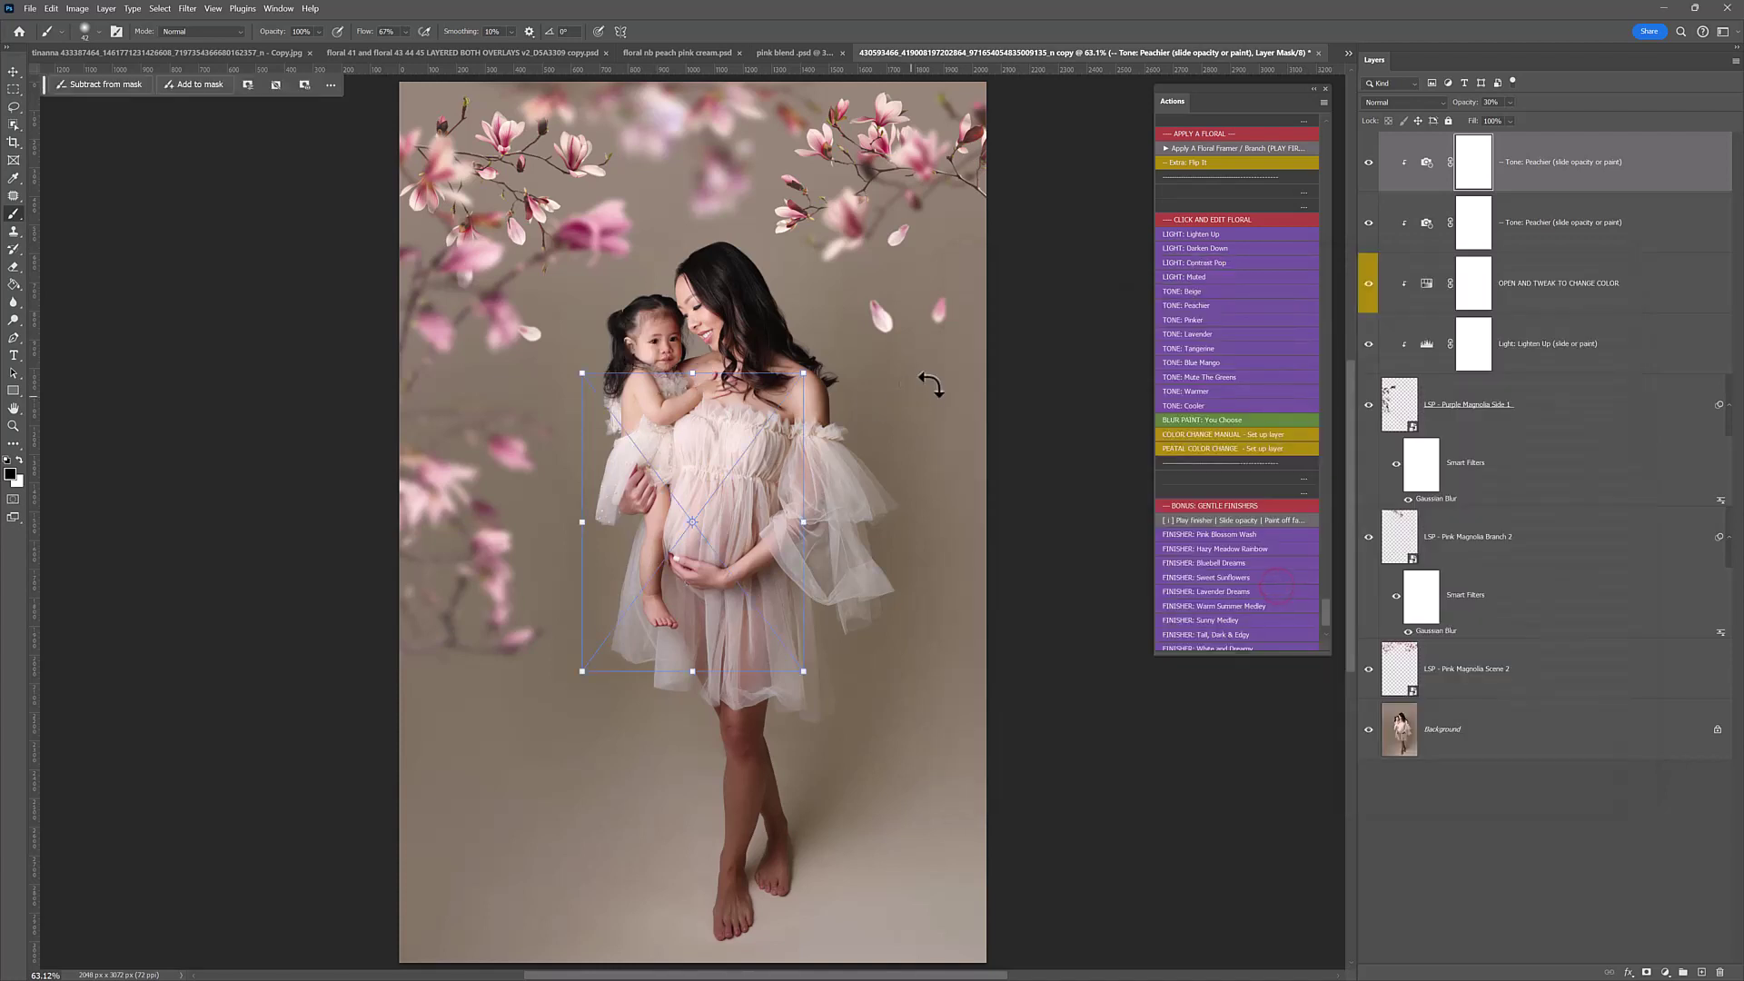
Step: Enlarge and tilt Pink Framer Side 1 along the photo's left edge, and run Blur Paint on it with a 10.0 pixel radius
drag(733, 549, 570, 829)
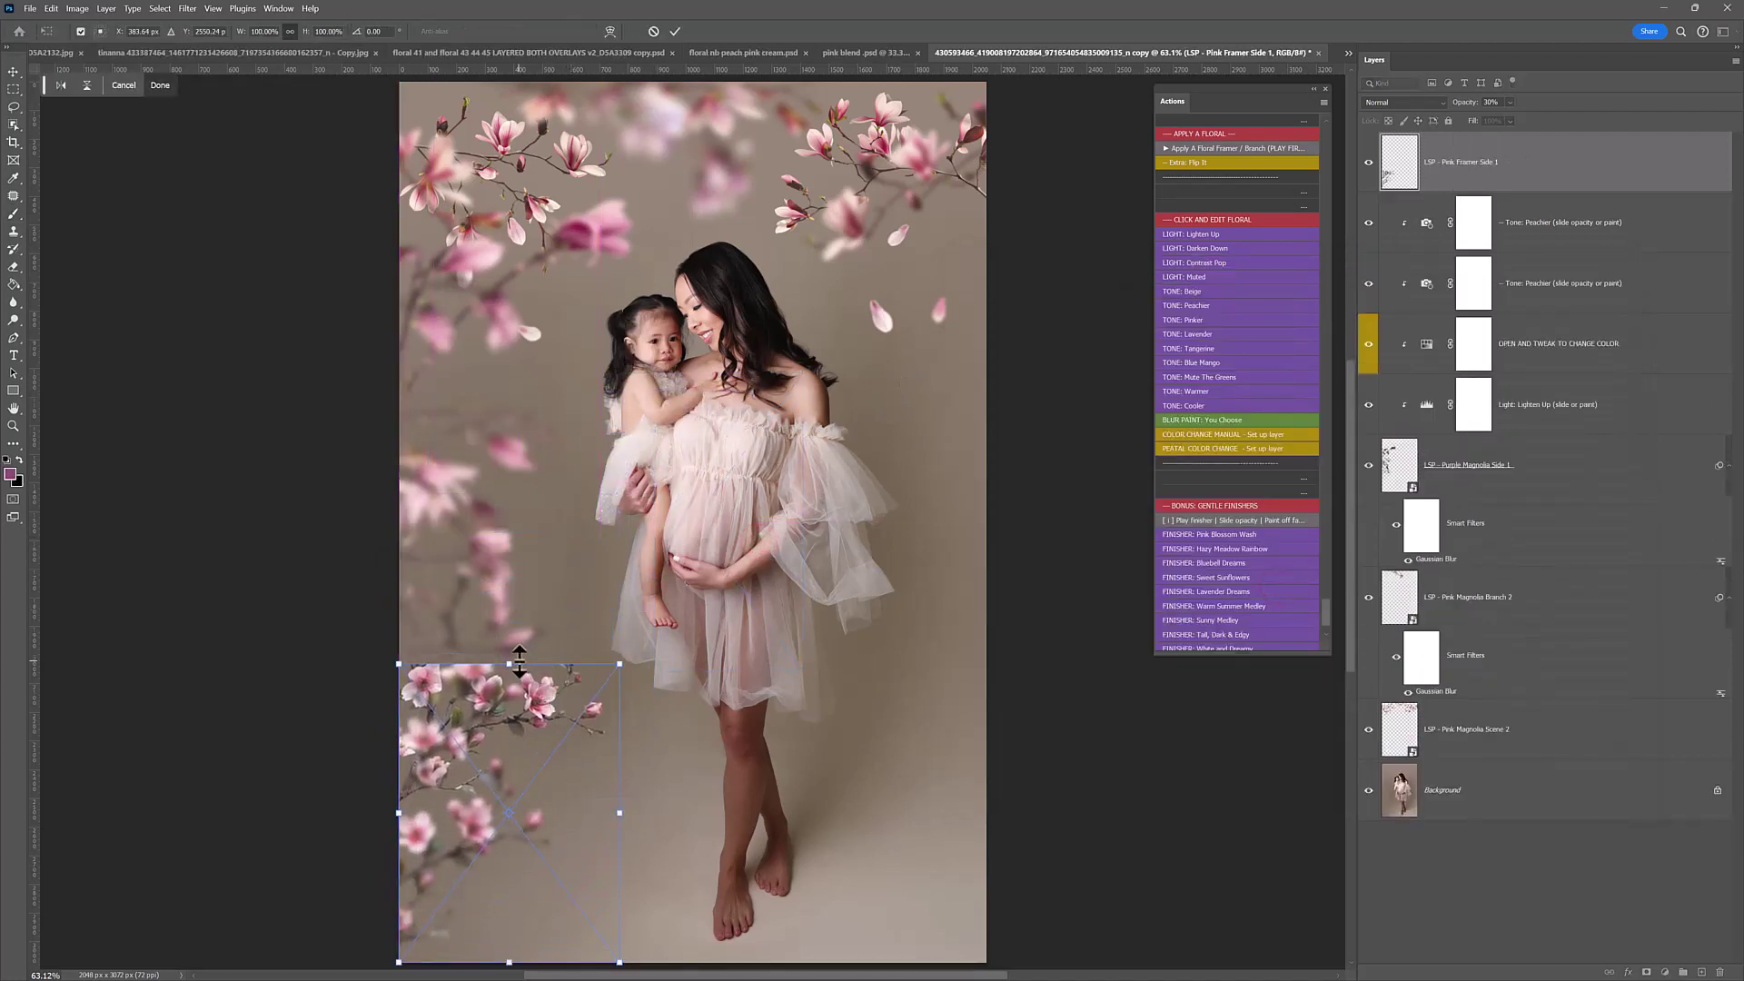
drag(530, 652, 511, 463)
drag(753, 533, 715, 491)
drag(568, 647, 490, 594)
key(Return)
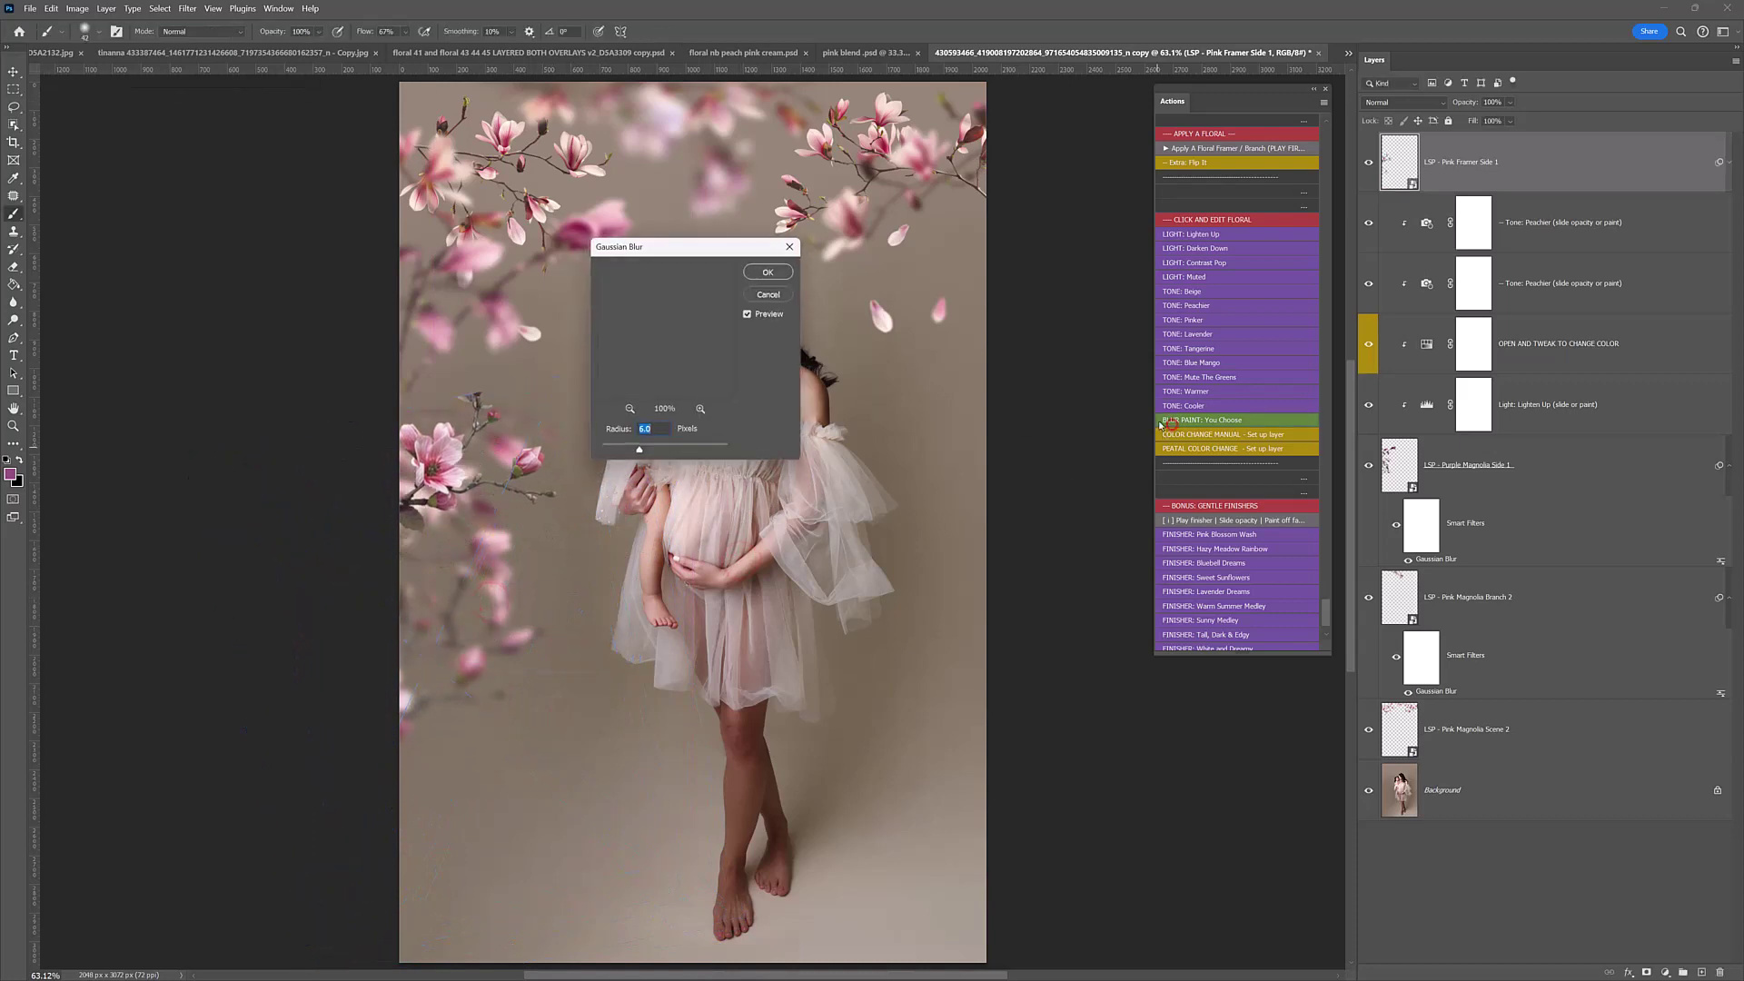
drag(651, 457, 652, 458)
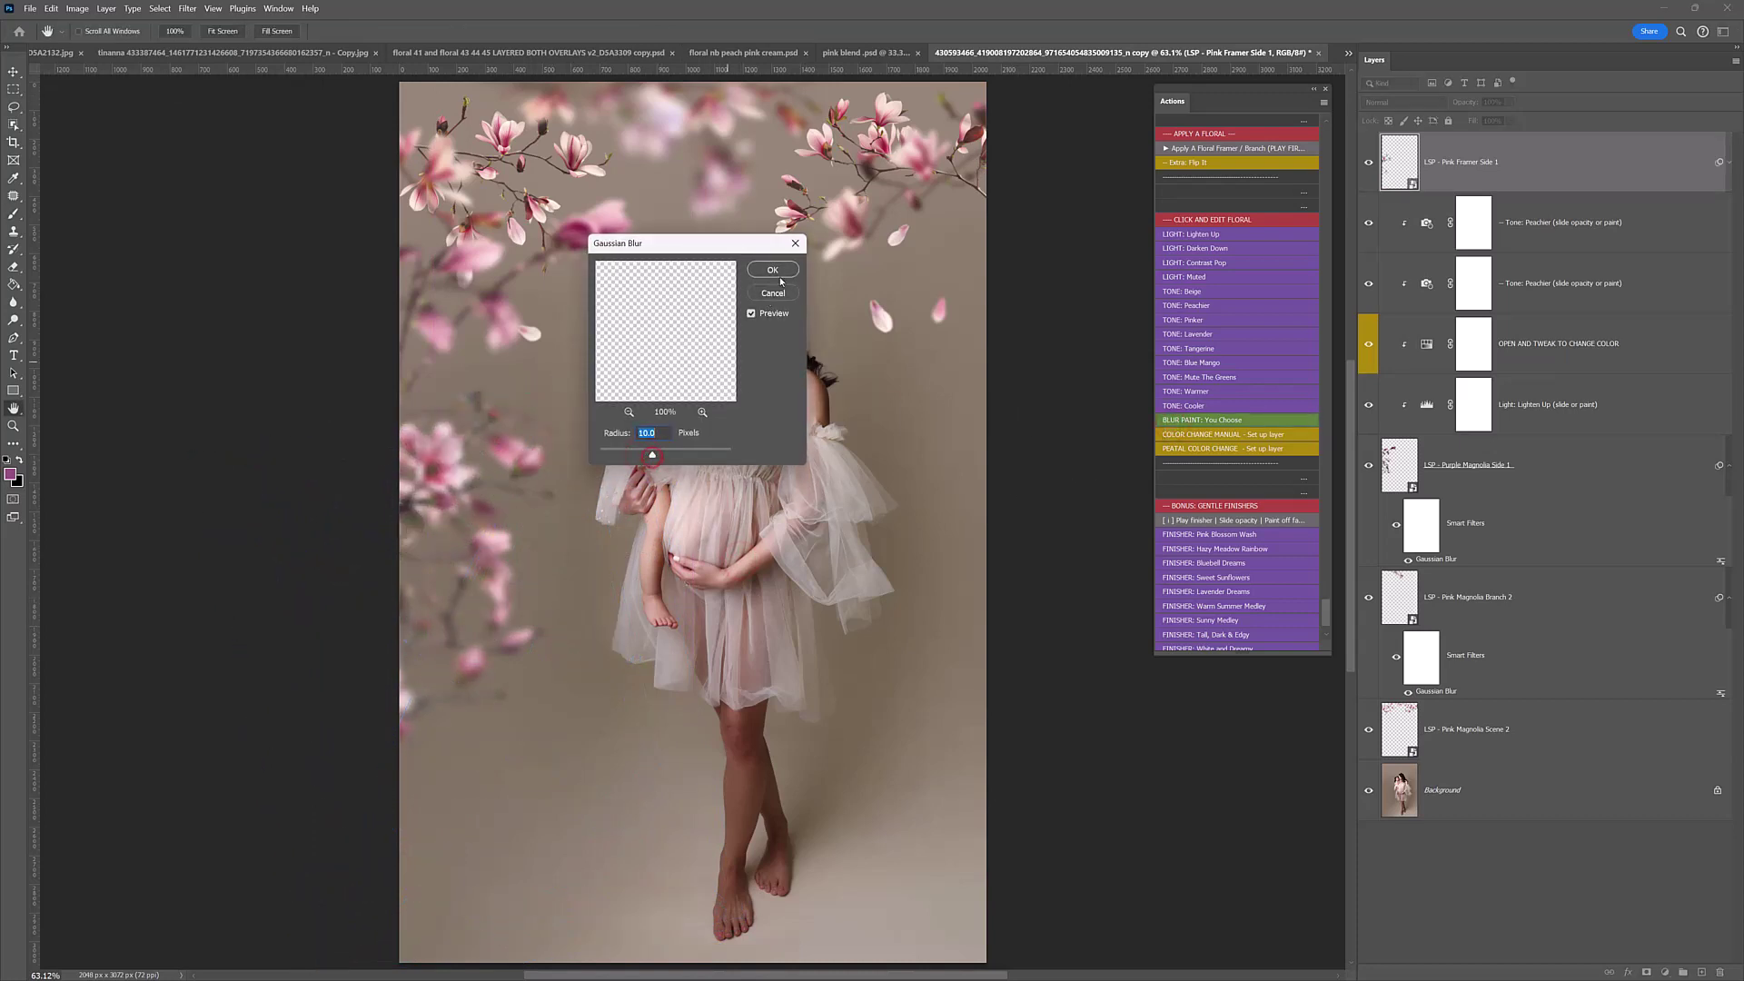
click(782, 275)
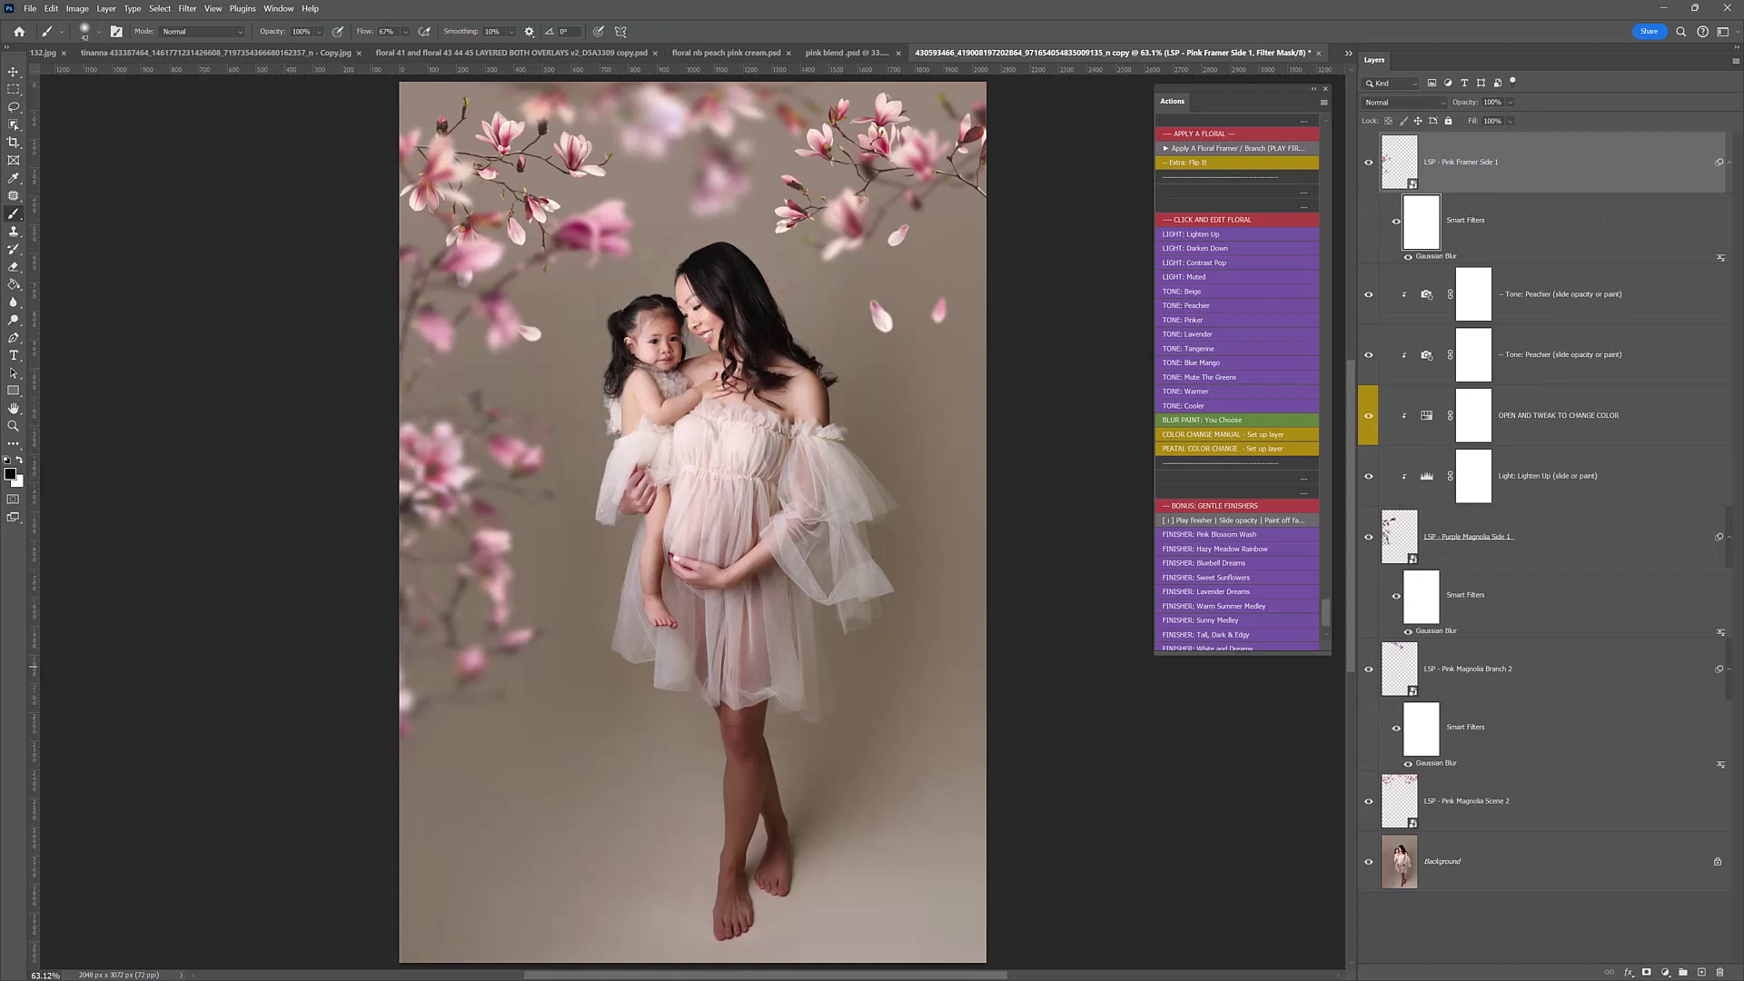
Step: Place LSP - Pink Framer Side 2 .png from the overlays folder over the lower right of the photo
key(alt+Tab)
drag(1414, 604, 904, 572)
drag(775, 580, 950, 738)
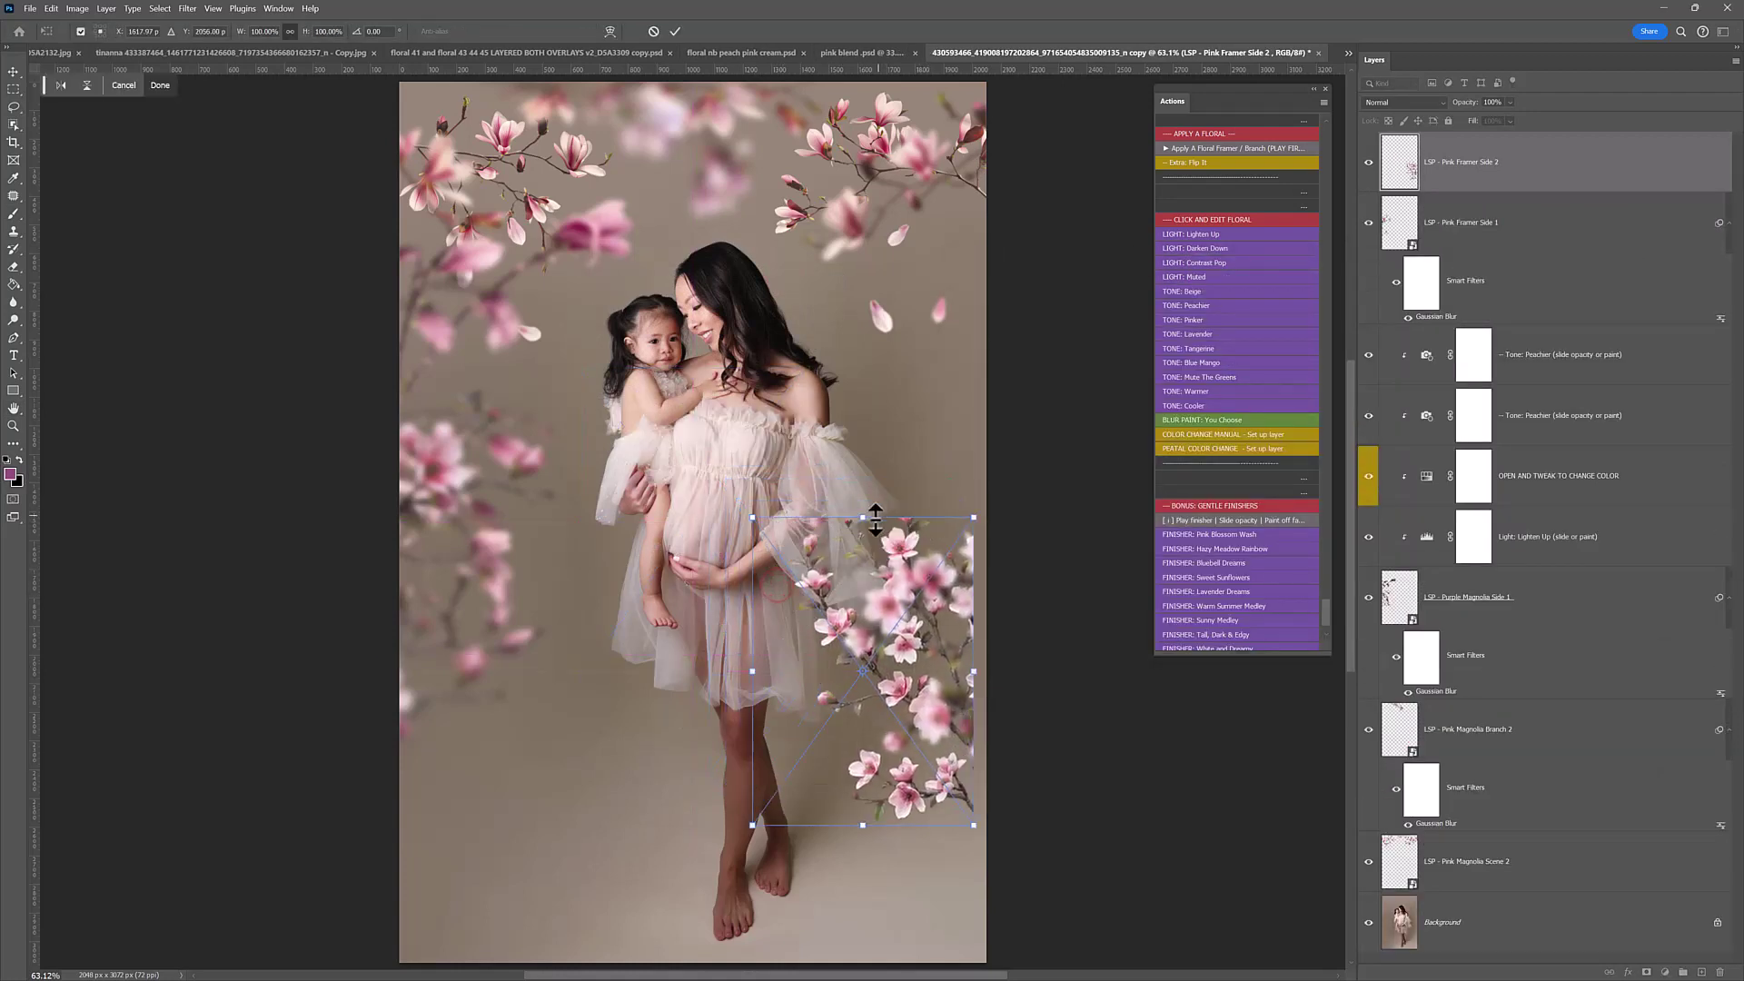
Step: Scale Pink Framer Side 2 to about 187%, tilt it about 24° partly past the photo's right edge, and run Blur Paint with a 7.2 pixel radius
drag(874, 519, 868, 246)
drag(1115, 357, 1098, 527)
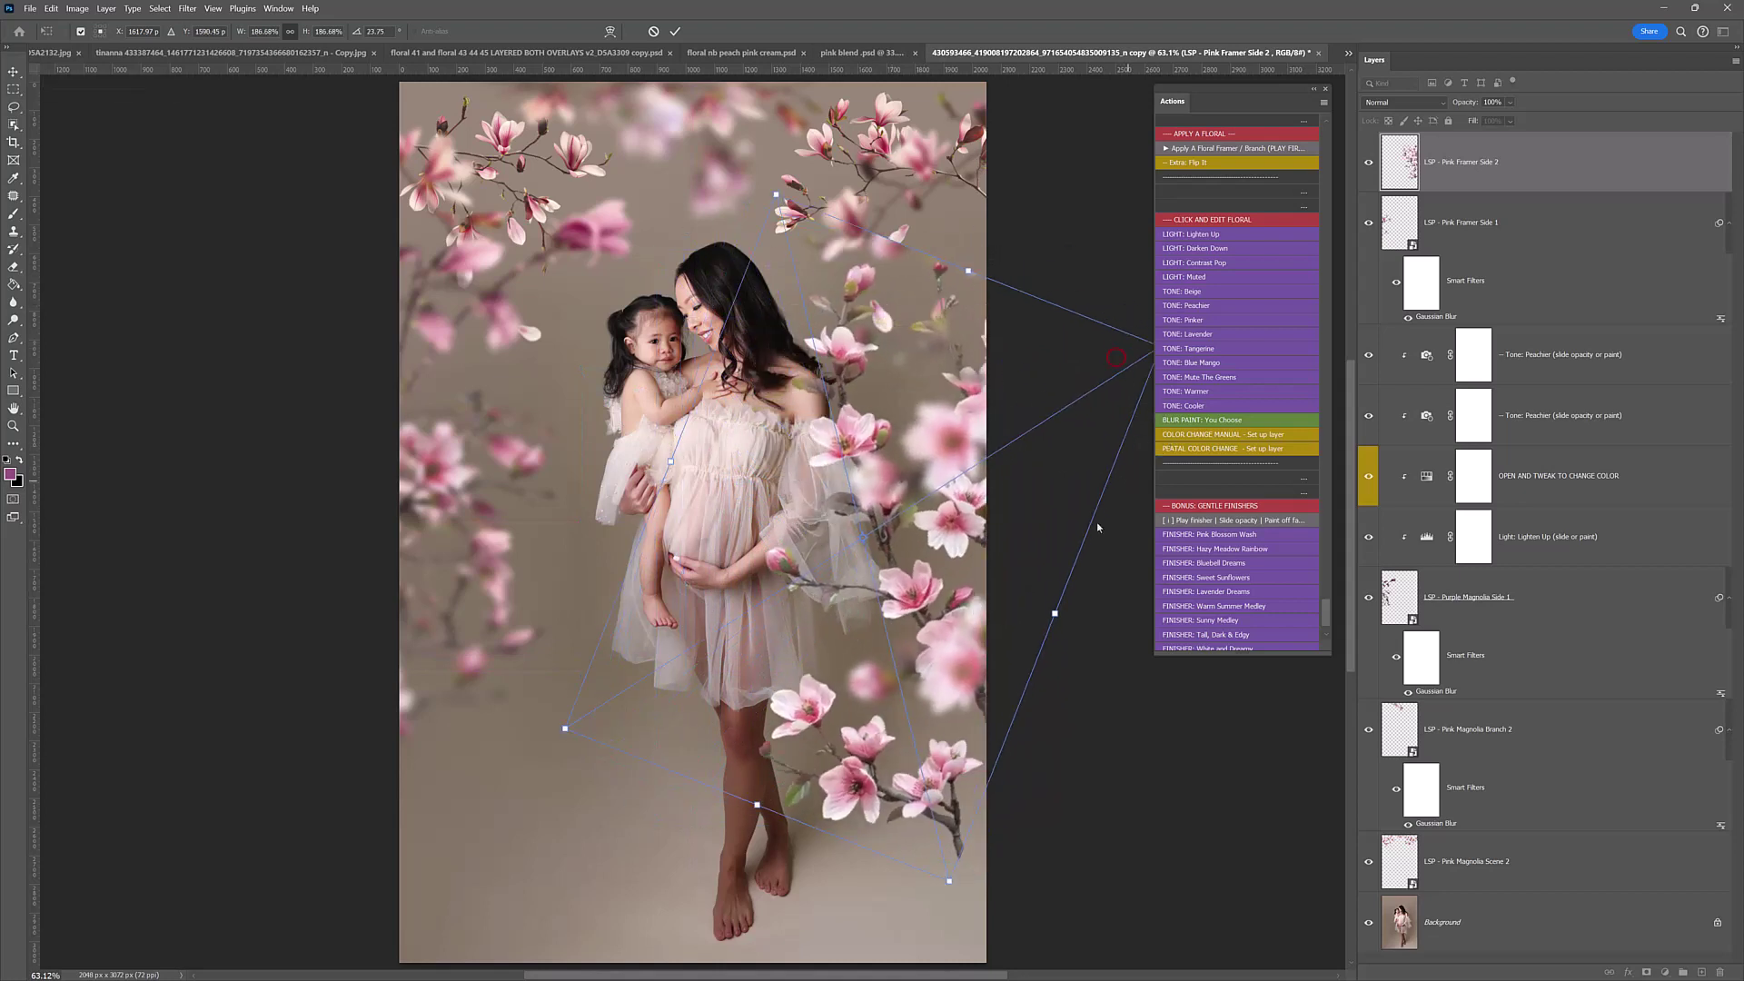
drag(981, 595, 1042, 637)
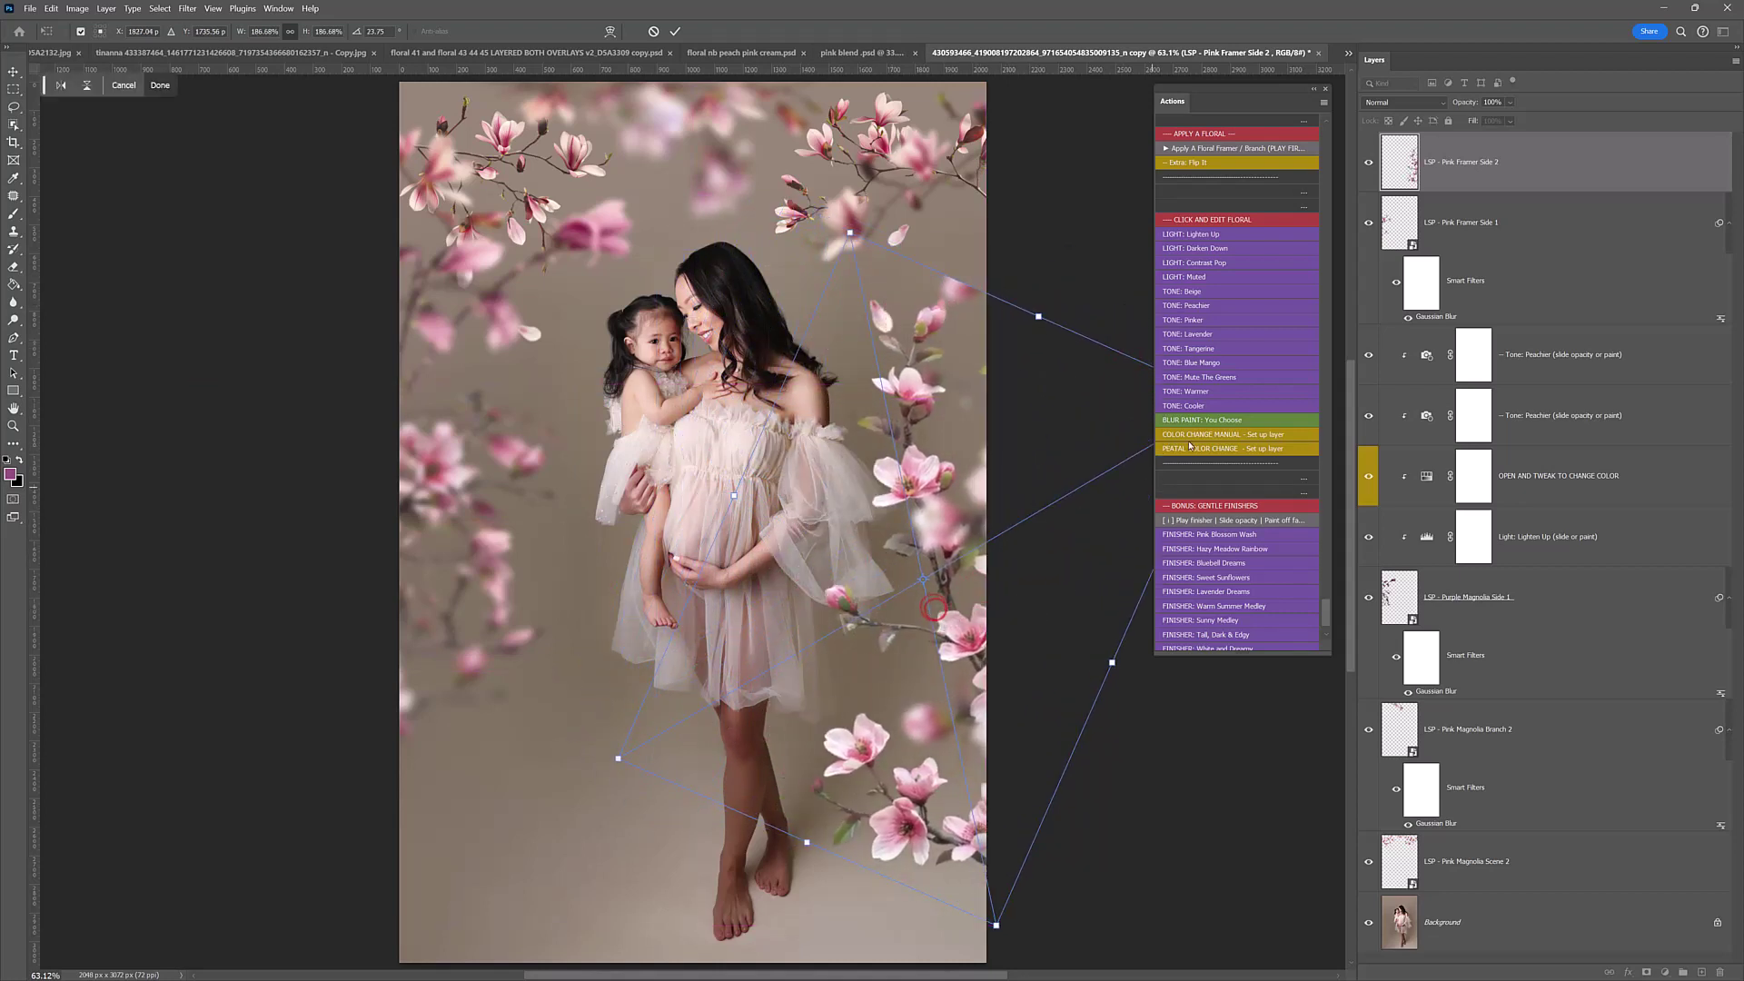
key(Return)
key(b)
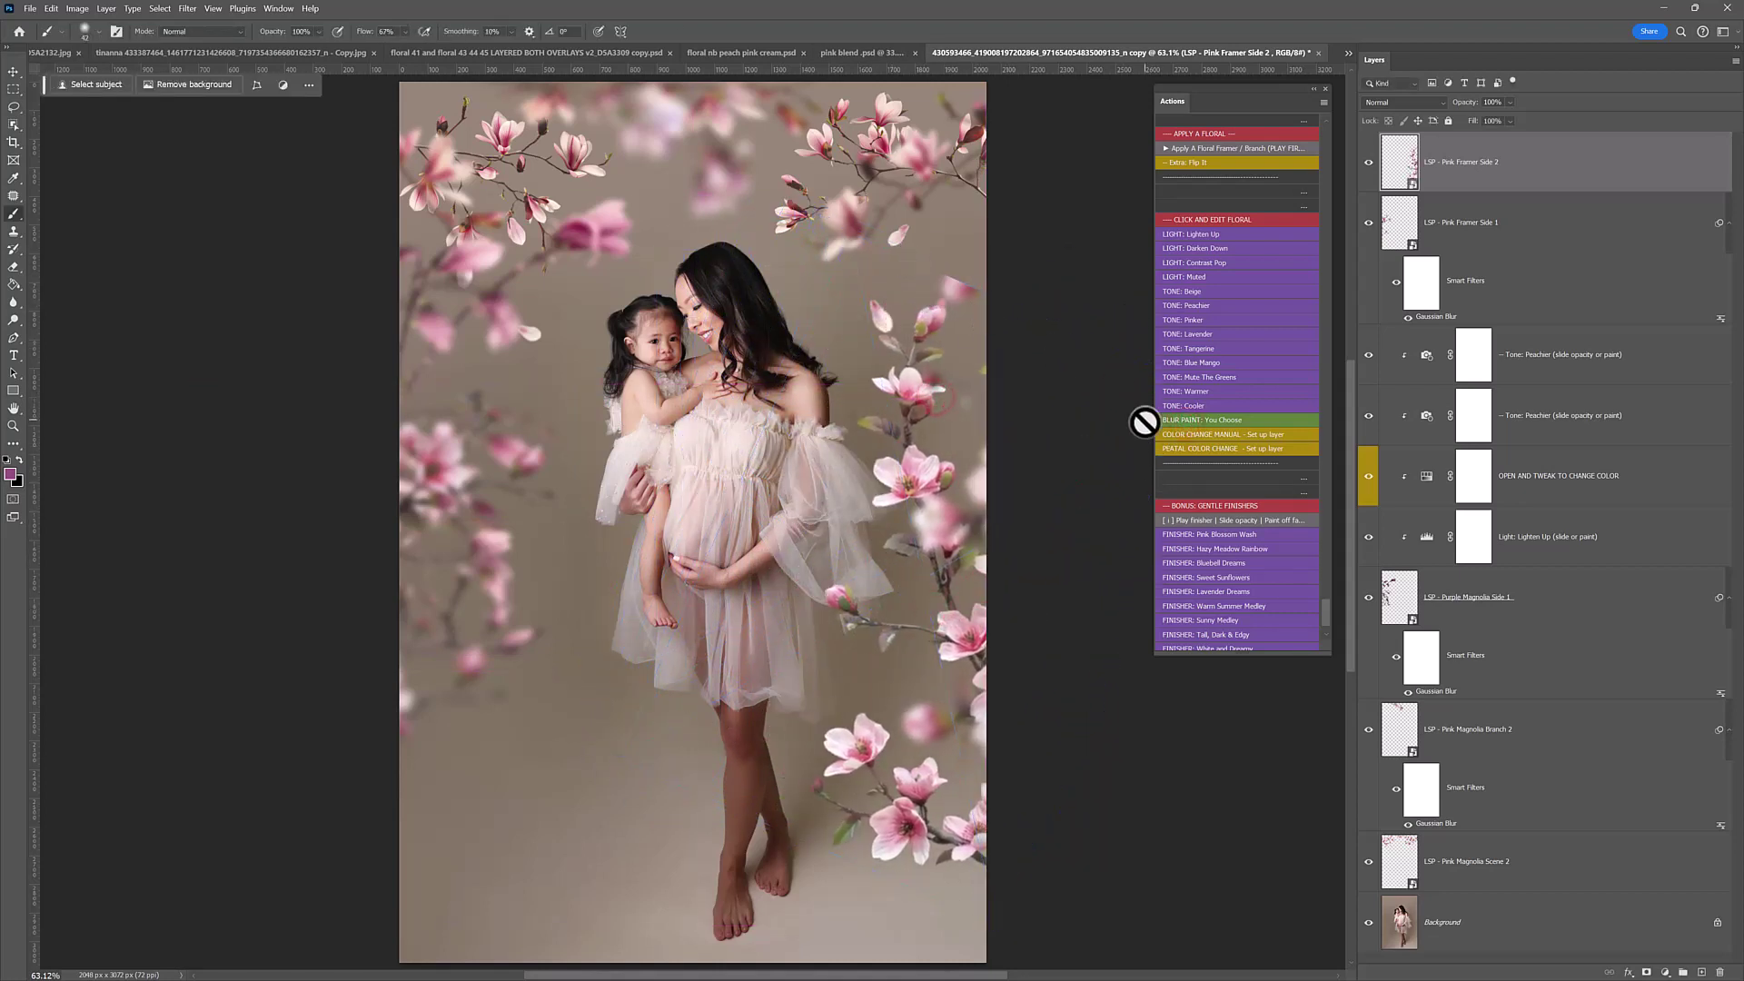
click(1172, 421)
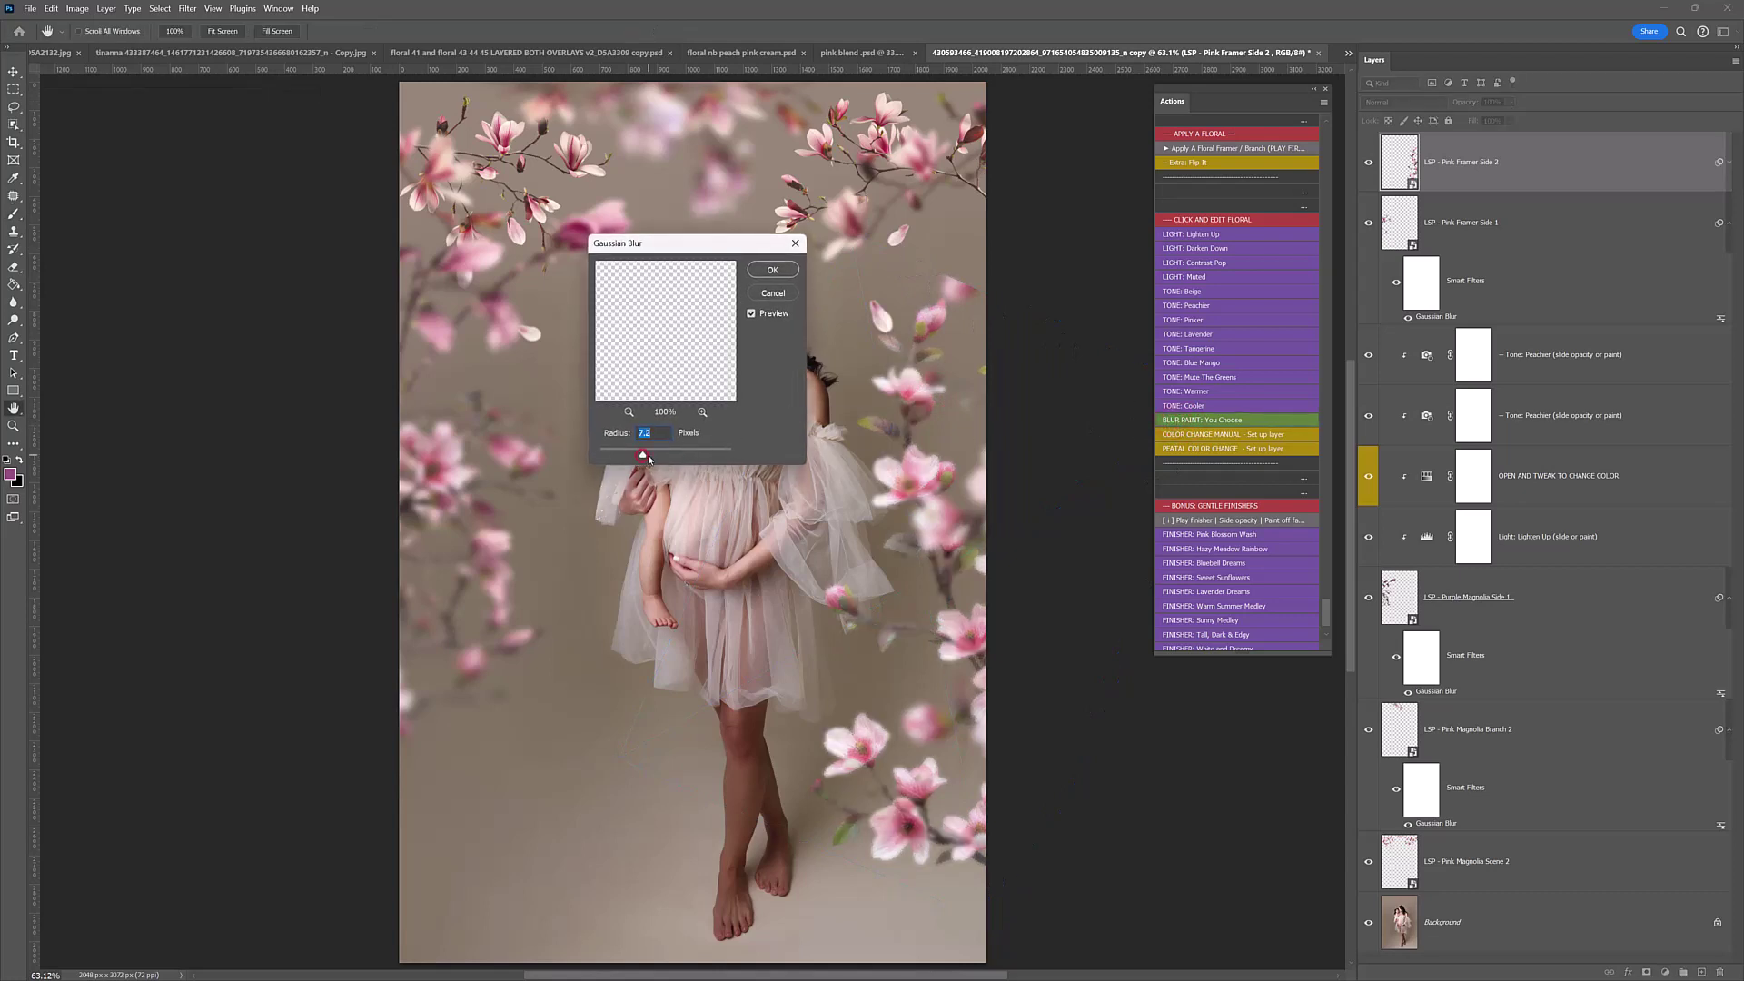
click(772, 270)
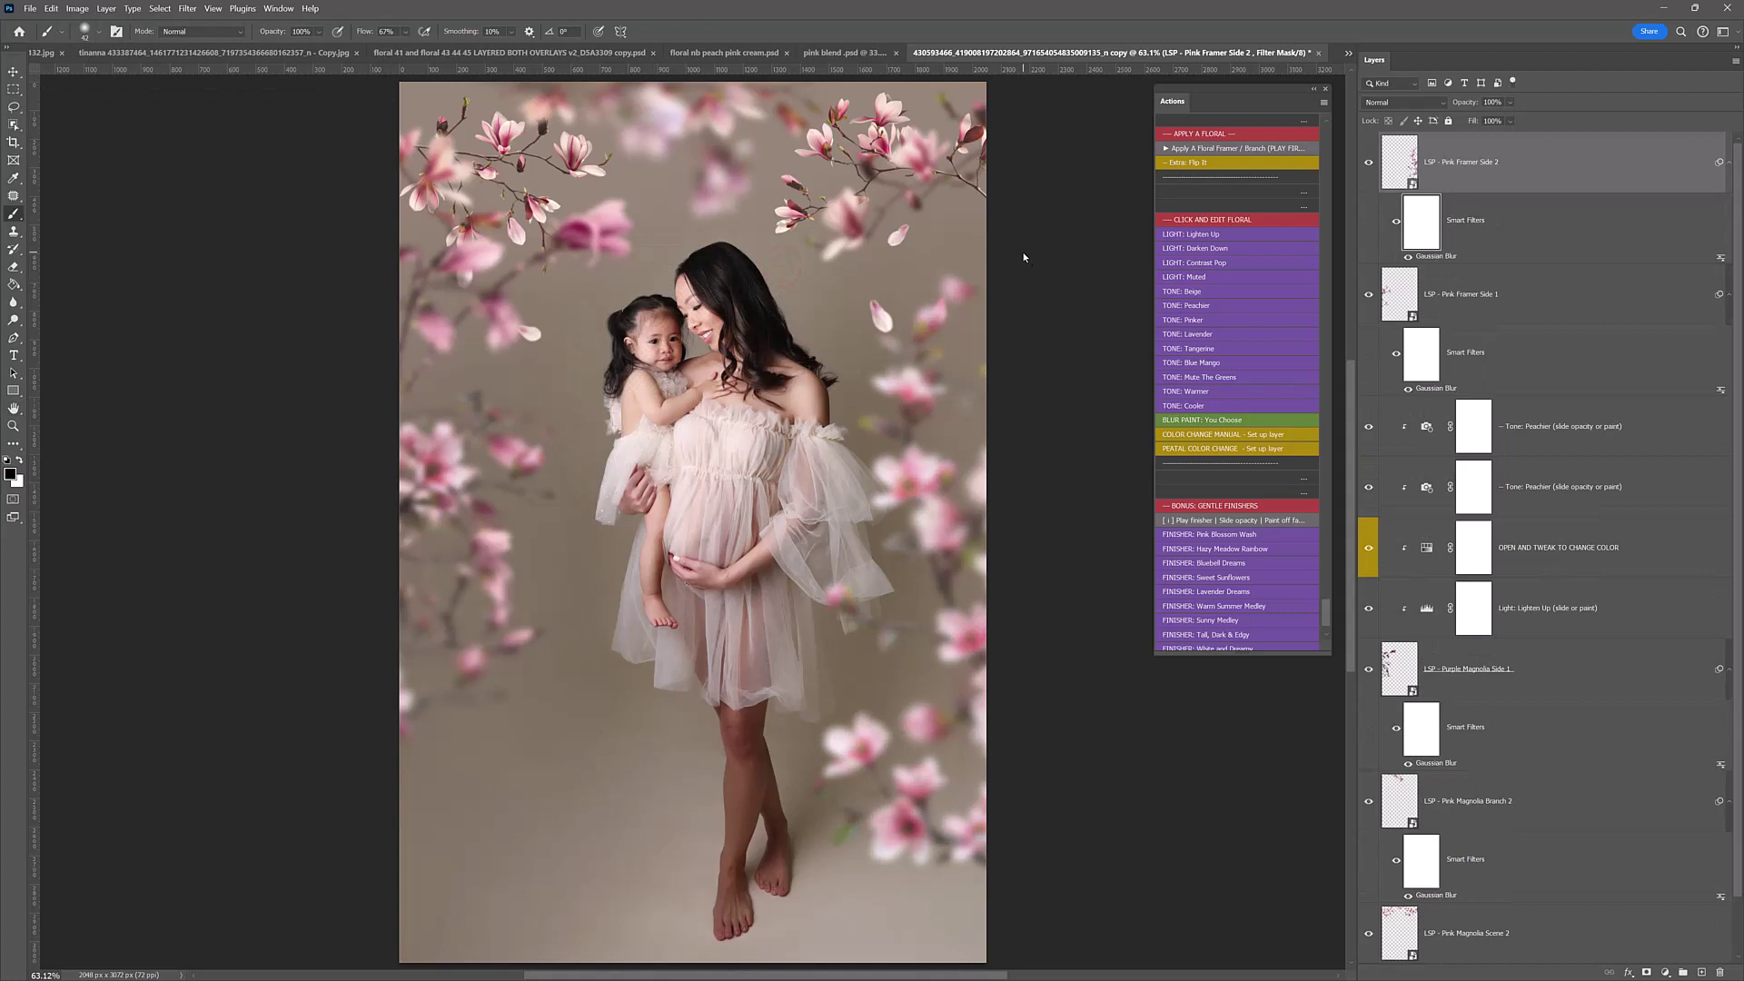
Step: Enlarge the LSP - Pink Magnolia Scene 2 layer to about 157%, centered horizontally along the top of the photo
click(1508, 831)
scroll(1588, 849, down, 1)
click(1548, 868)
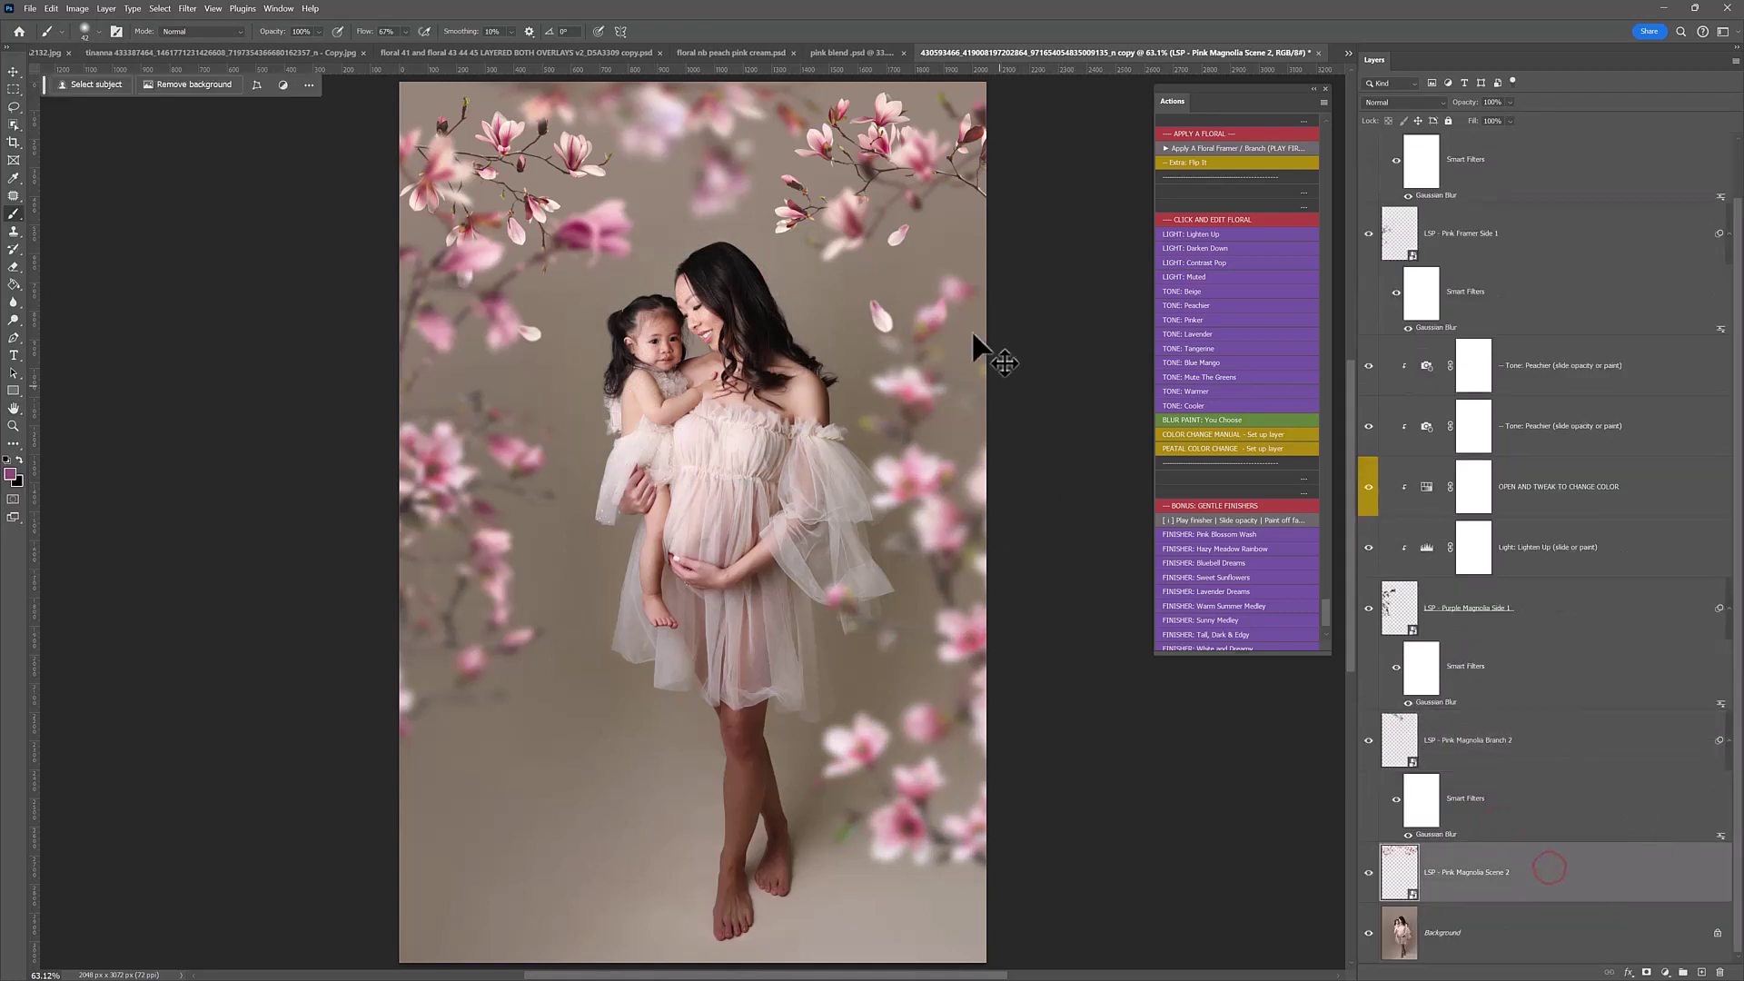
key(ctrl+t)
mouse_move(692, 391)
mouse_down()
mouse_move(697, 455)
mouse_move(712, 399)
mouse_up()
drag(711, 400, 713, 416)
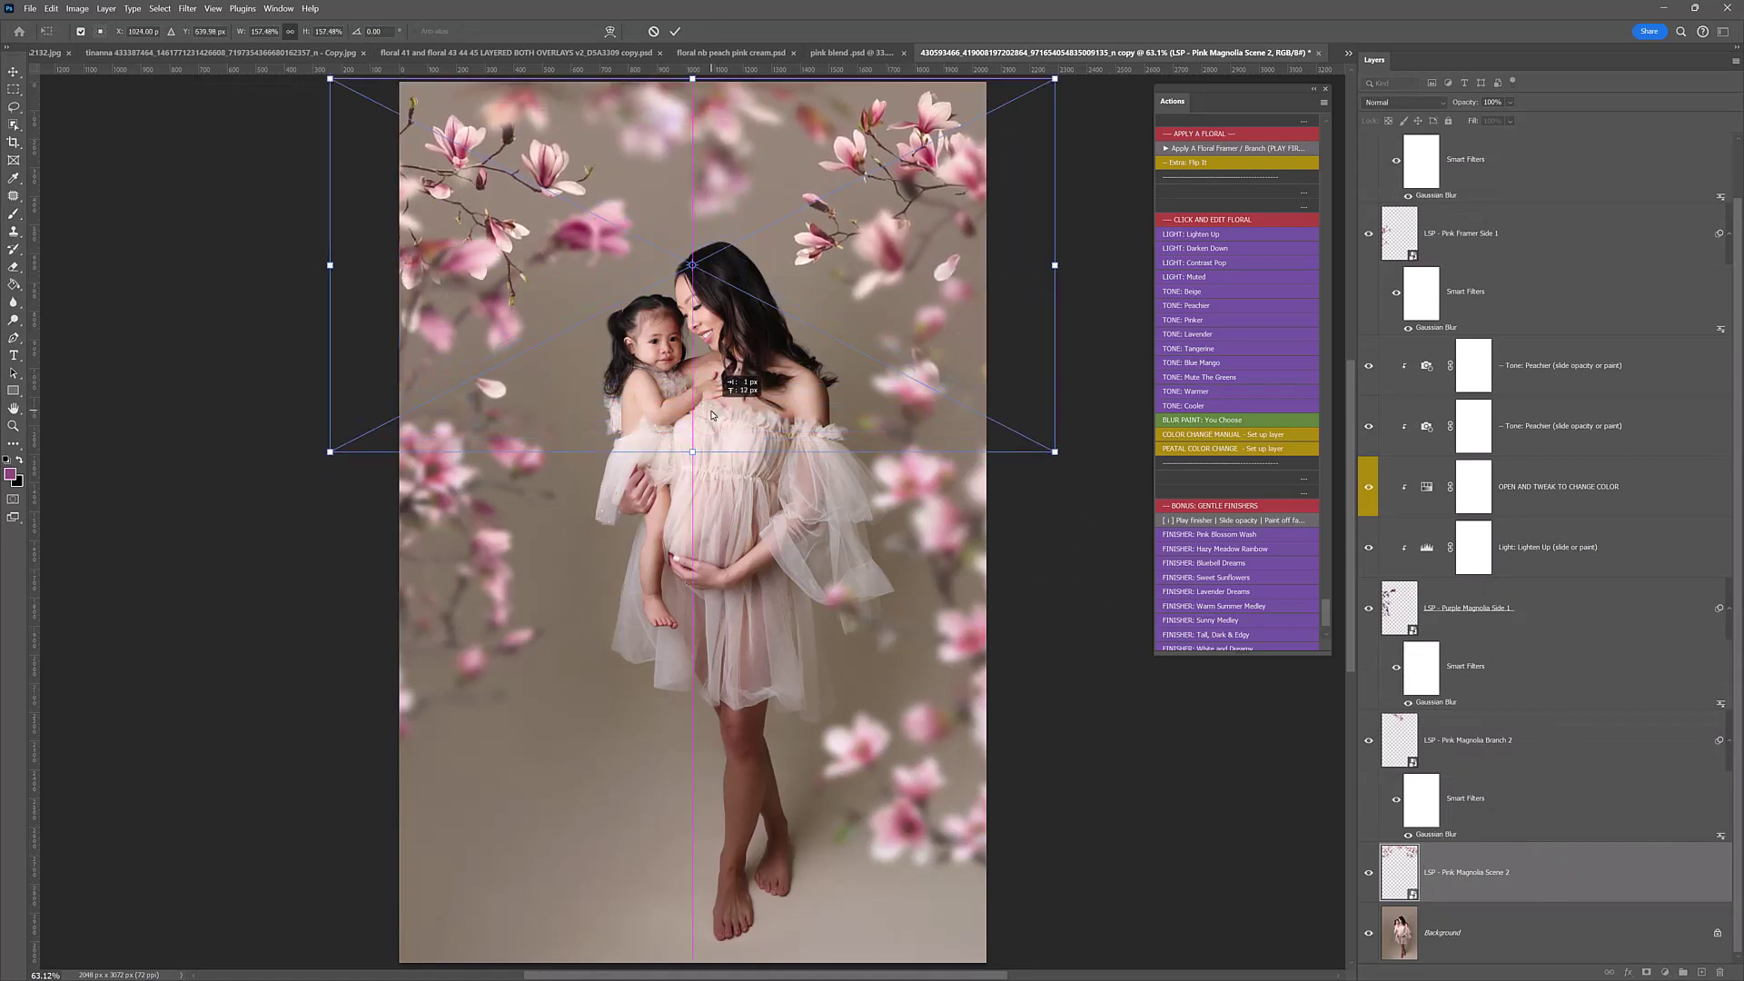
key(Return)
key(b)
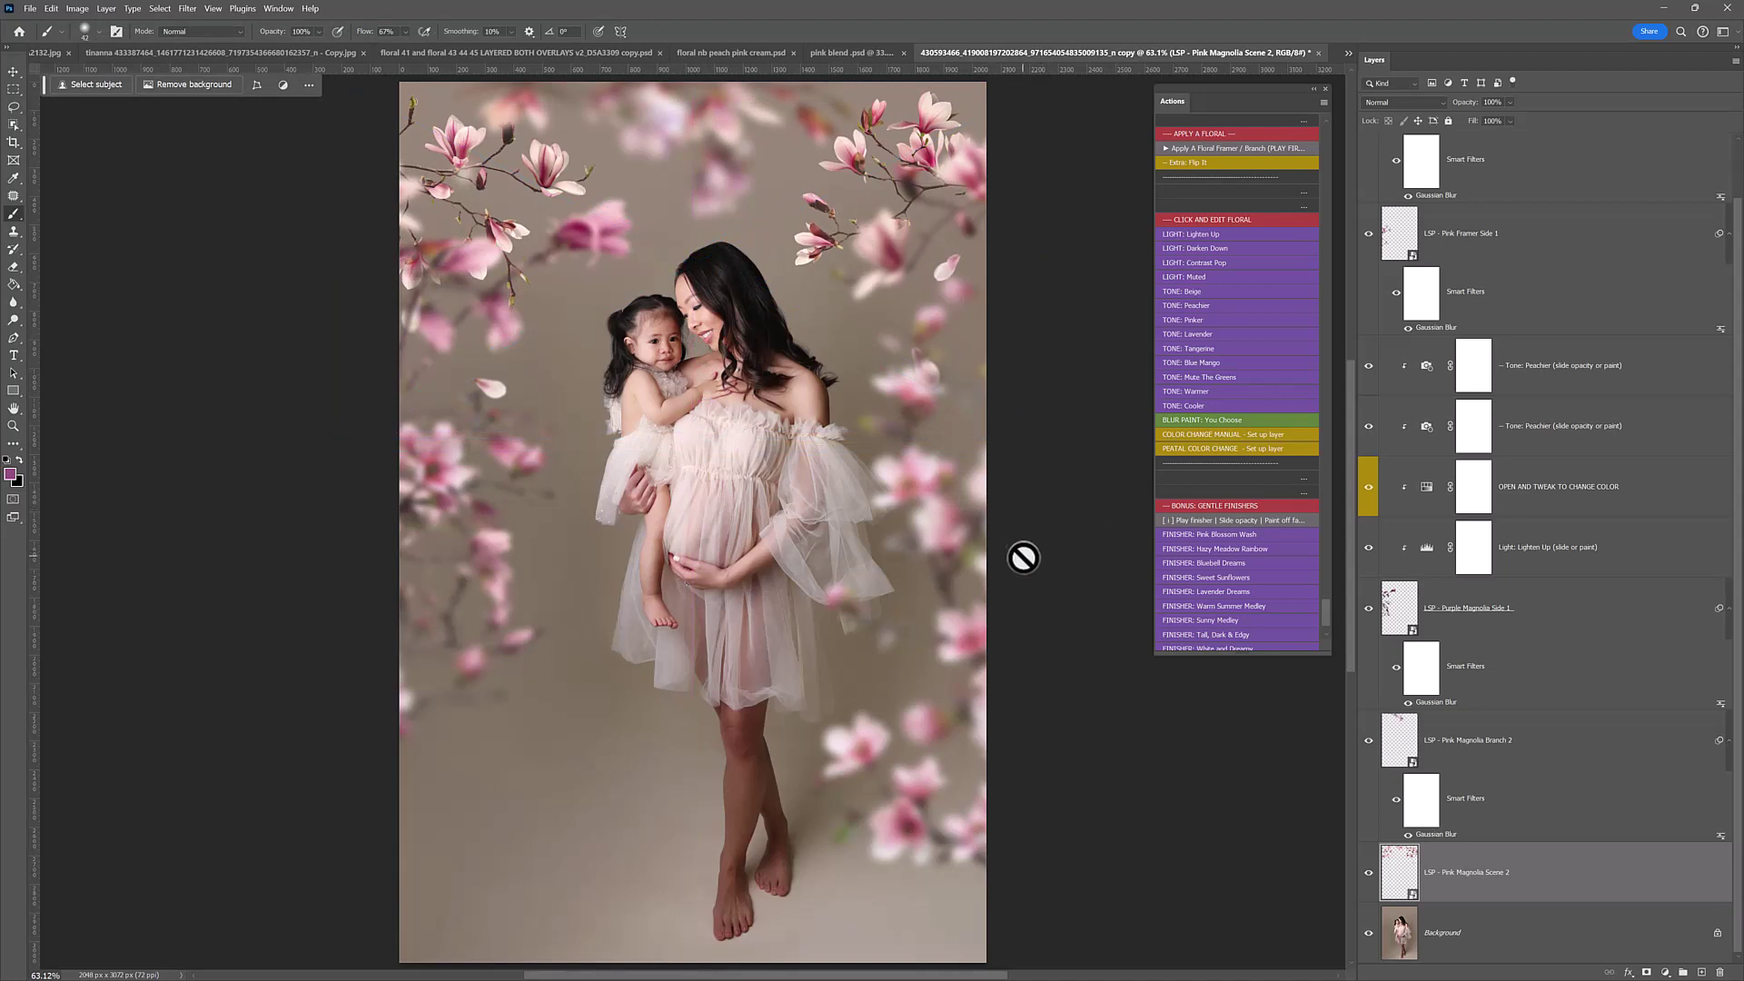
Step: Place LSP _ Petals Pinky Cream 2.png above the Pink Framer Side 2 layer, tilted slightly counterclockwise over the photo's lower left
scroll(1491, 175, up, 1)
click(1491, 171)
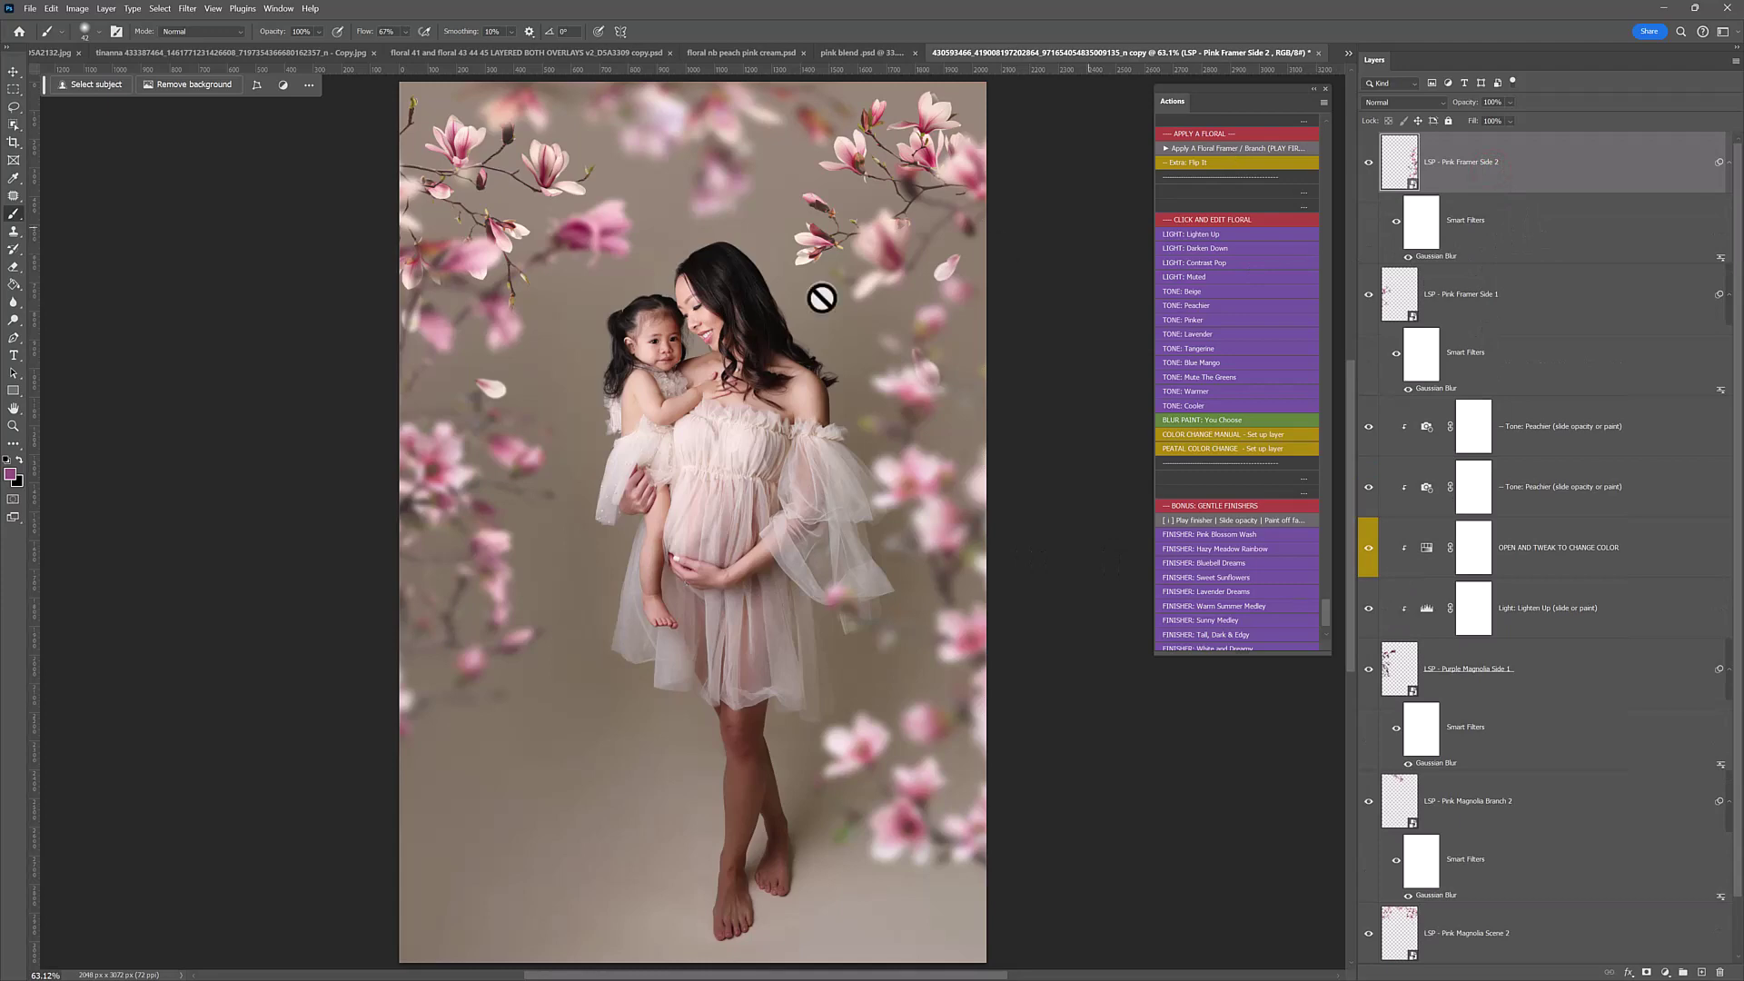
key(alt+Tab)
scroll(1499, 599, down, 10)
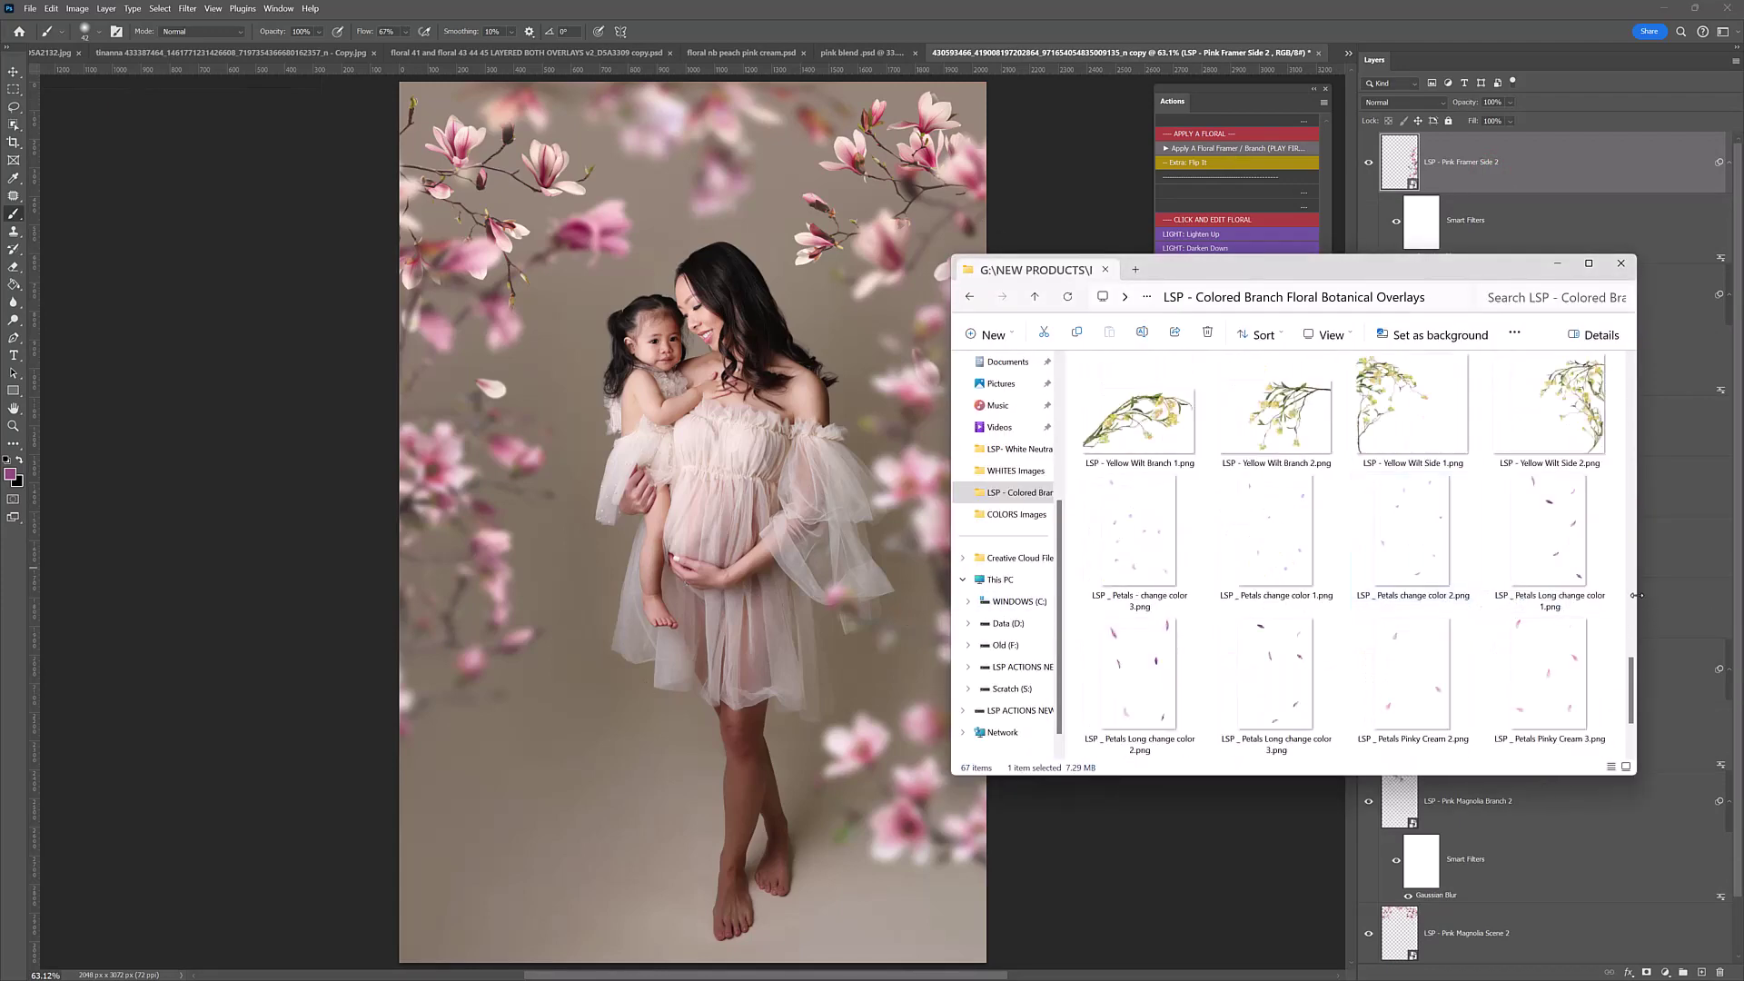
drag(1412, 663, 591, 546)
drag(741, 475, 723, 459)
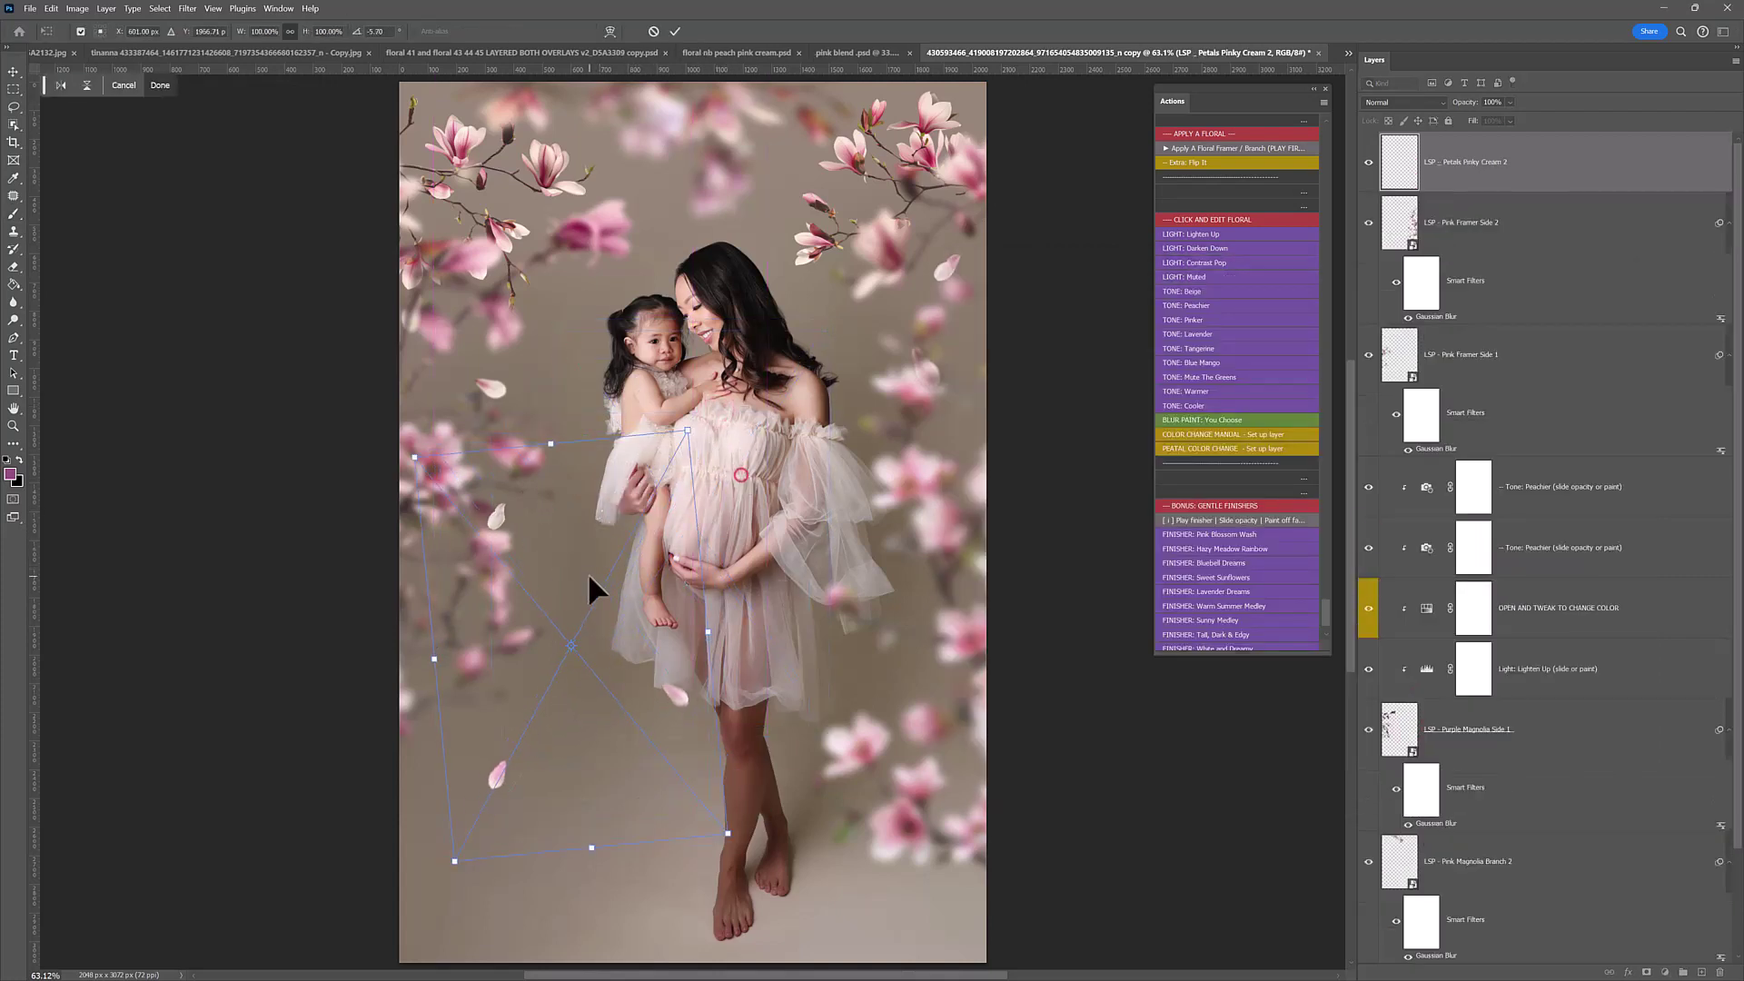
key(Return)
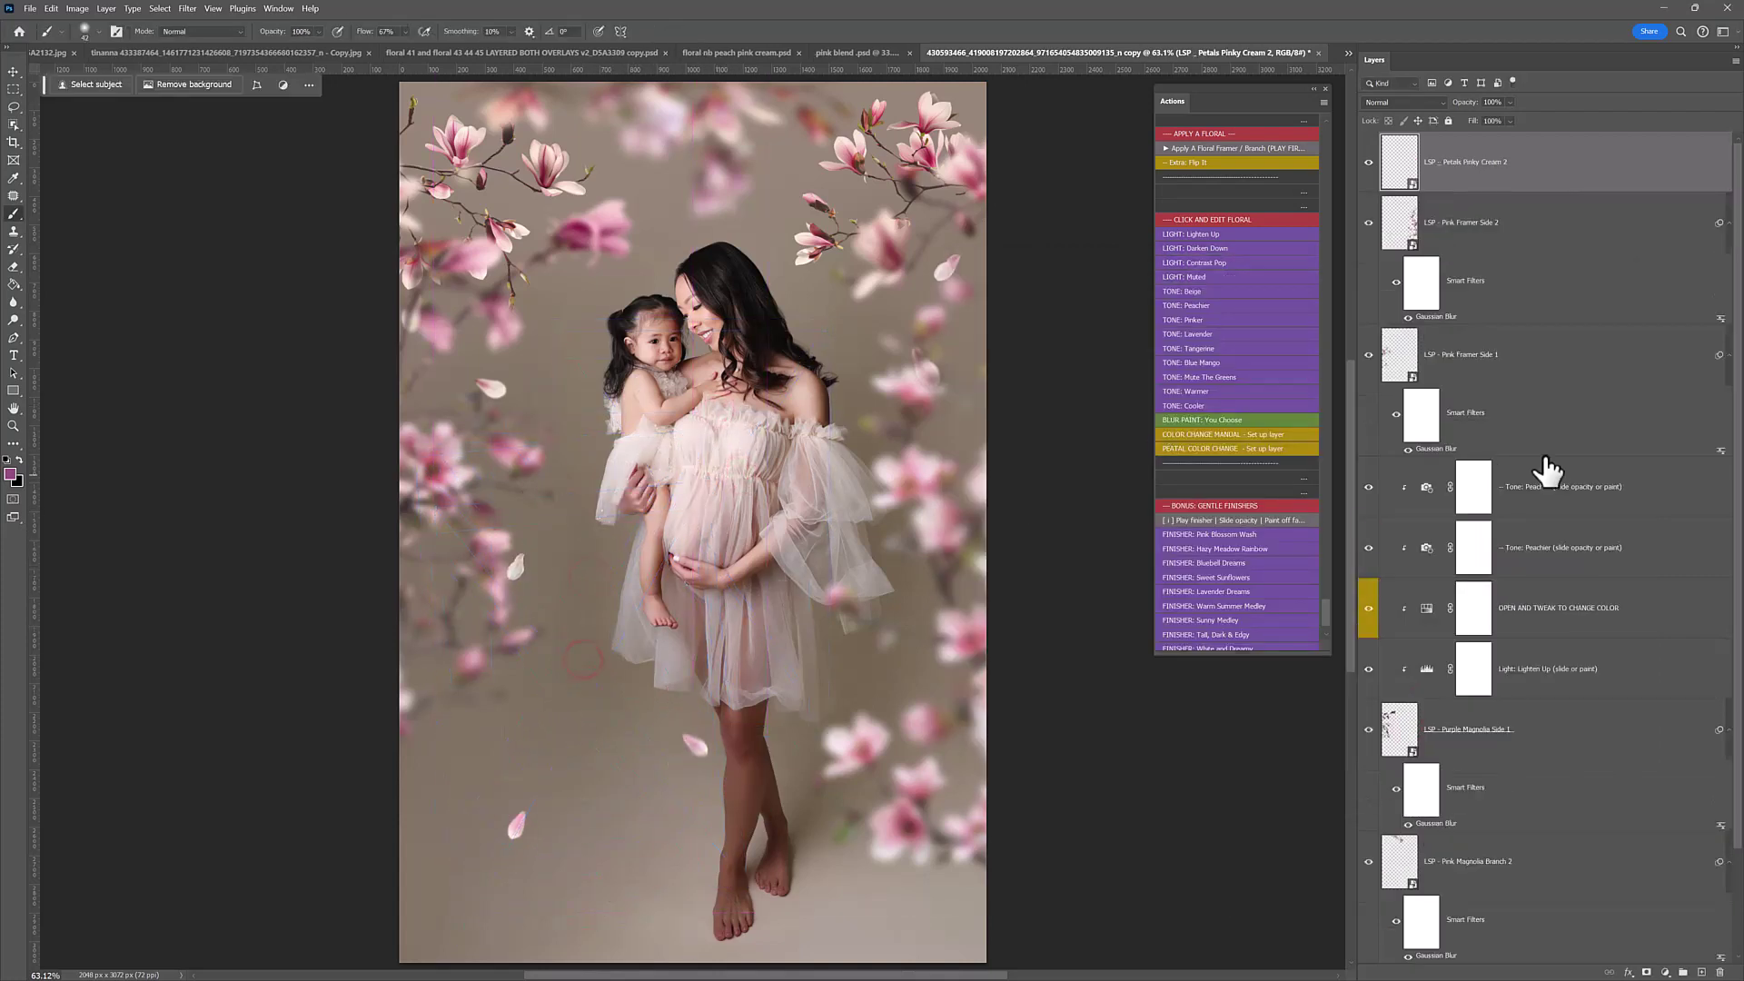
Step: Compare the photo before and after by toggling the visibility of all layers except Background
scroll(1471, 799, down, 2)
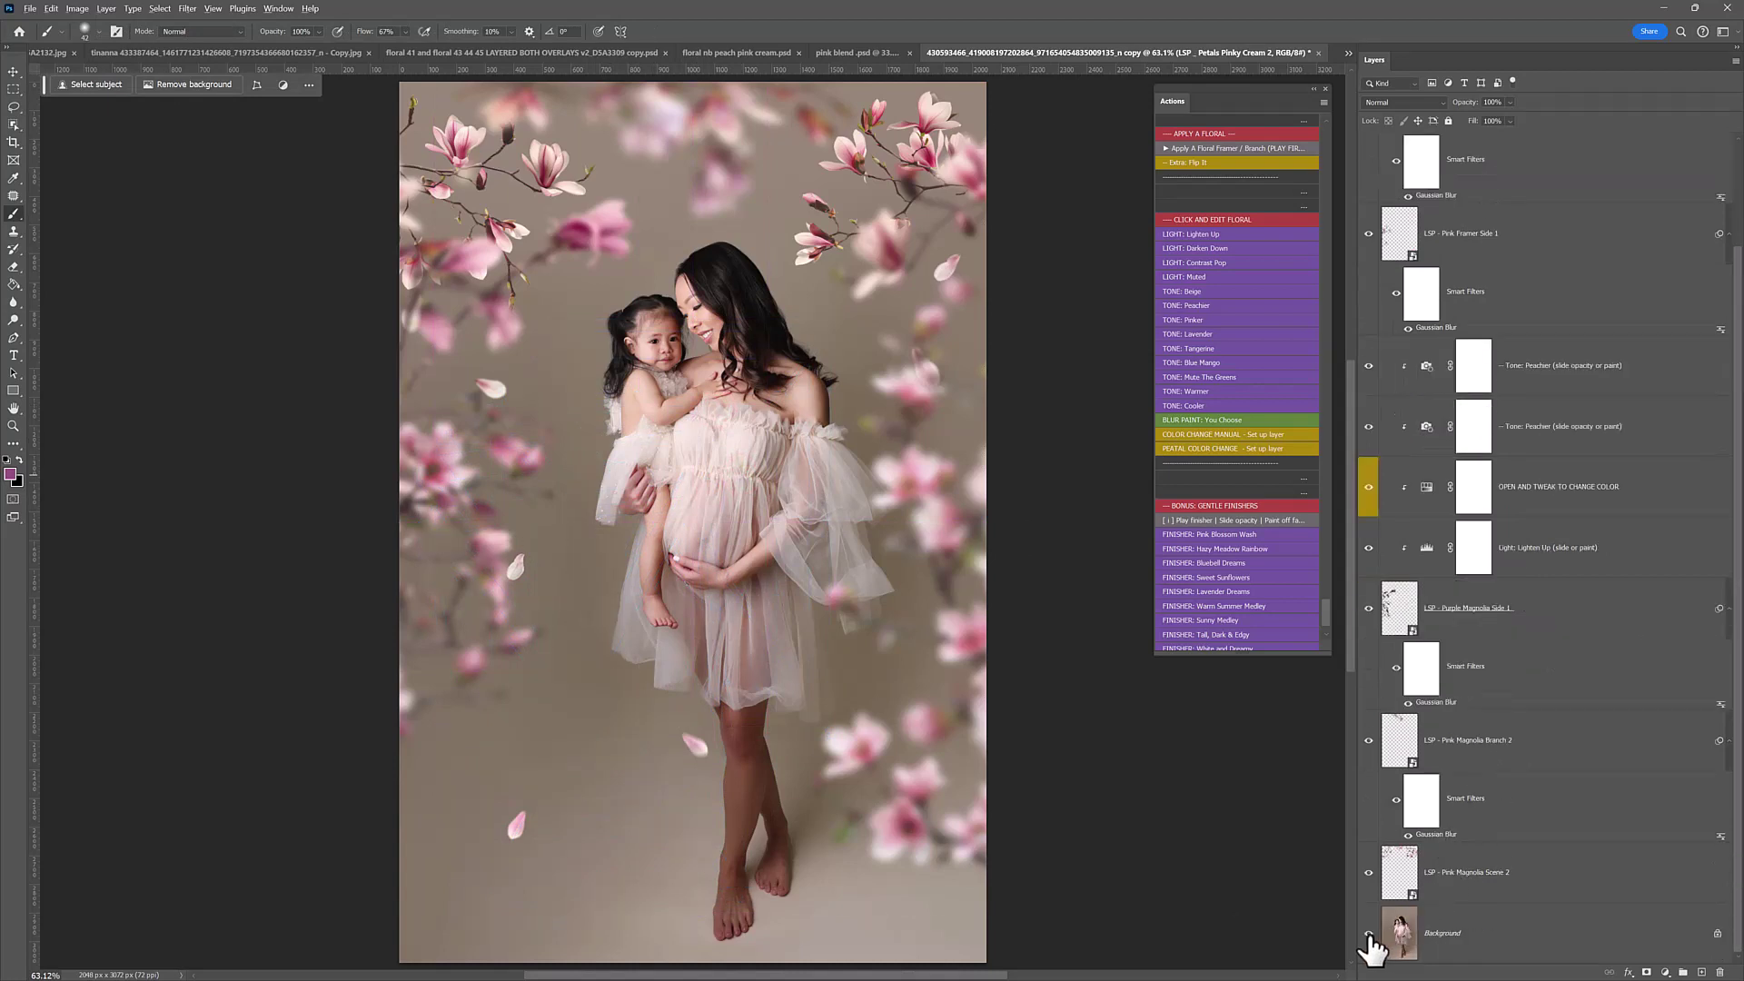
alt+click(1369, 934)
alt+click(1369, 934)
alt+click(1370, 933)
alt+click(1369, 932)
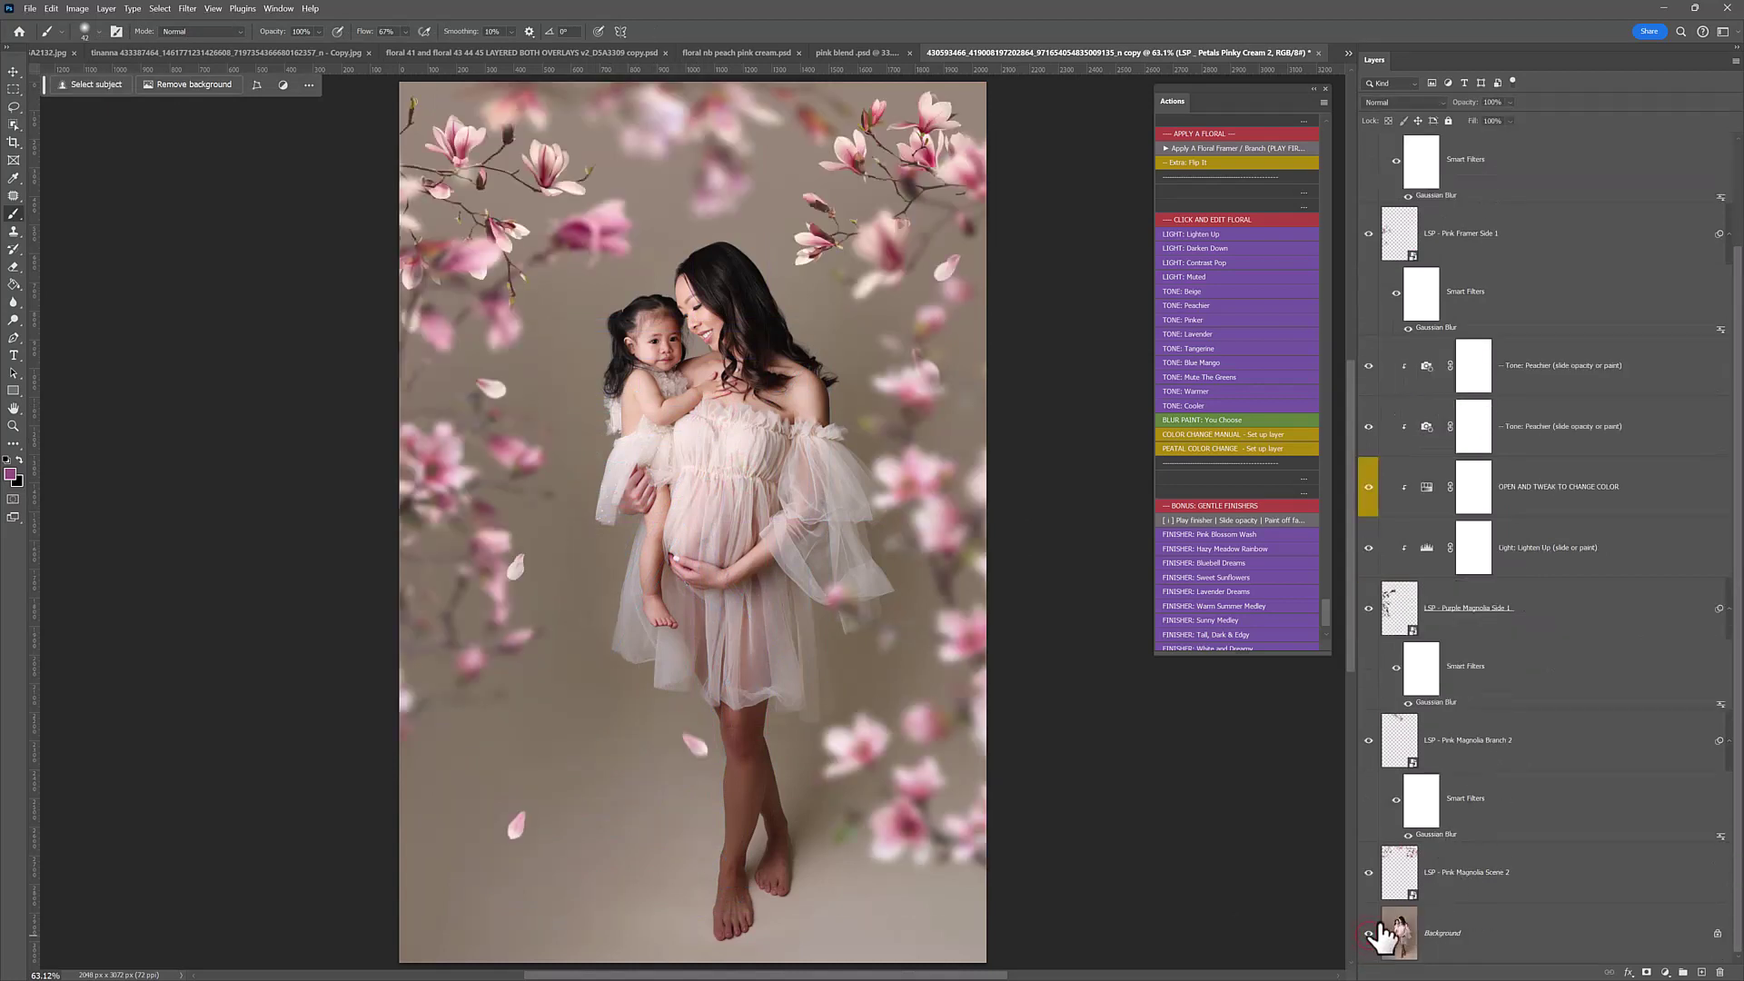